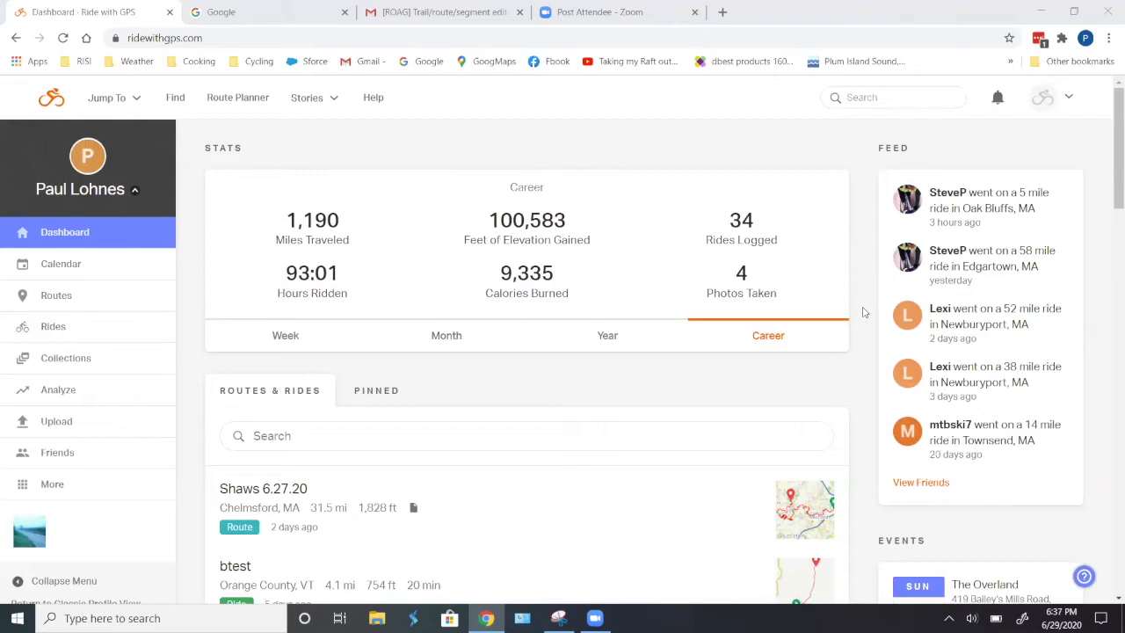
# Open the list of saved routes from the dashboard and look through its entries.
pyautogui.scroll(-2, 864, 312)
pyautogui.scroll(2, 861, 311)
pyautogui.click(55, 299)
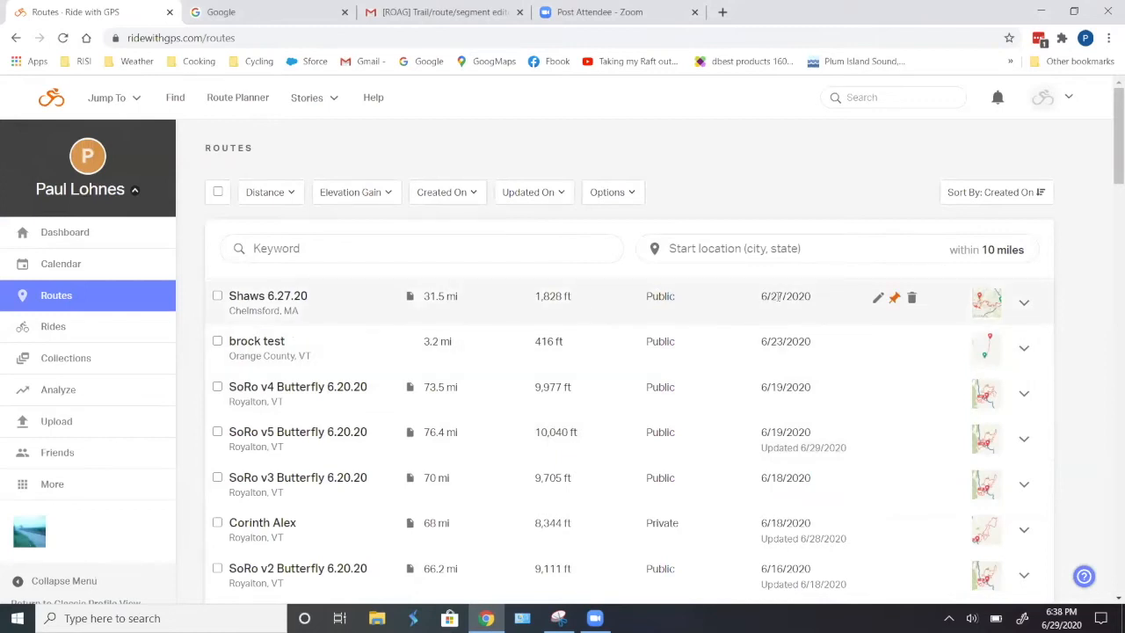
pyautogui.scroll(-2, 775, 387)
pyautogui.scroll(-20, 775, 393)
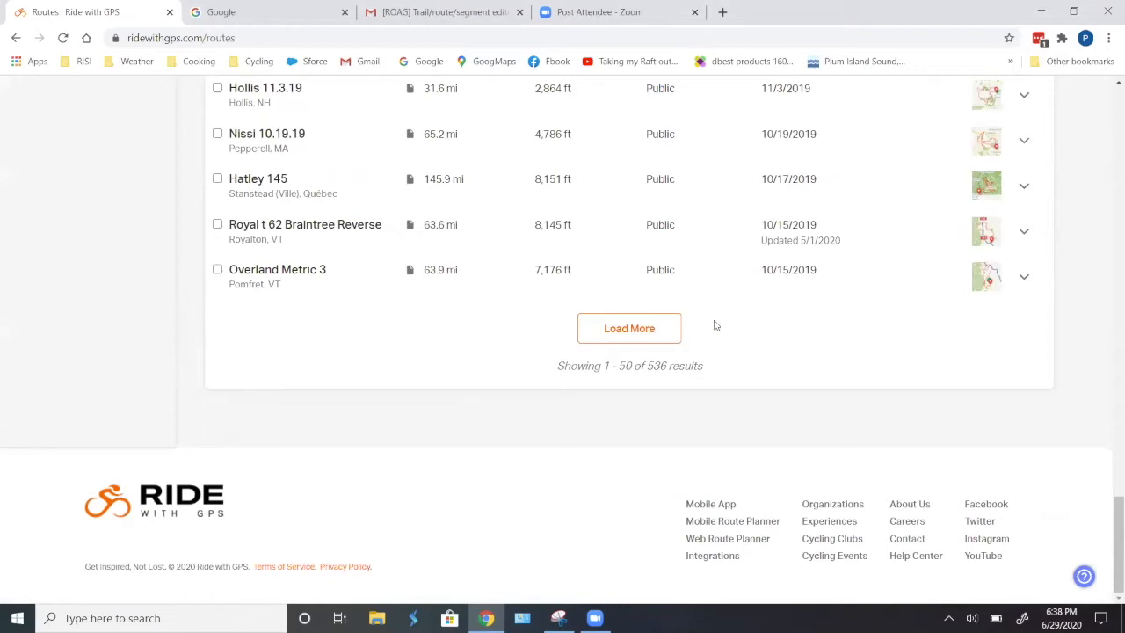
pyautogui.scroll(5, 716, 325)
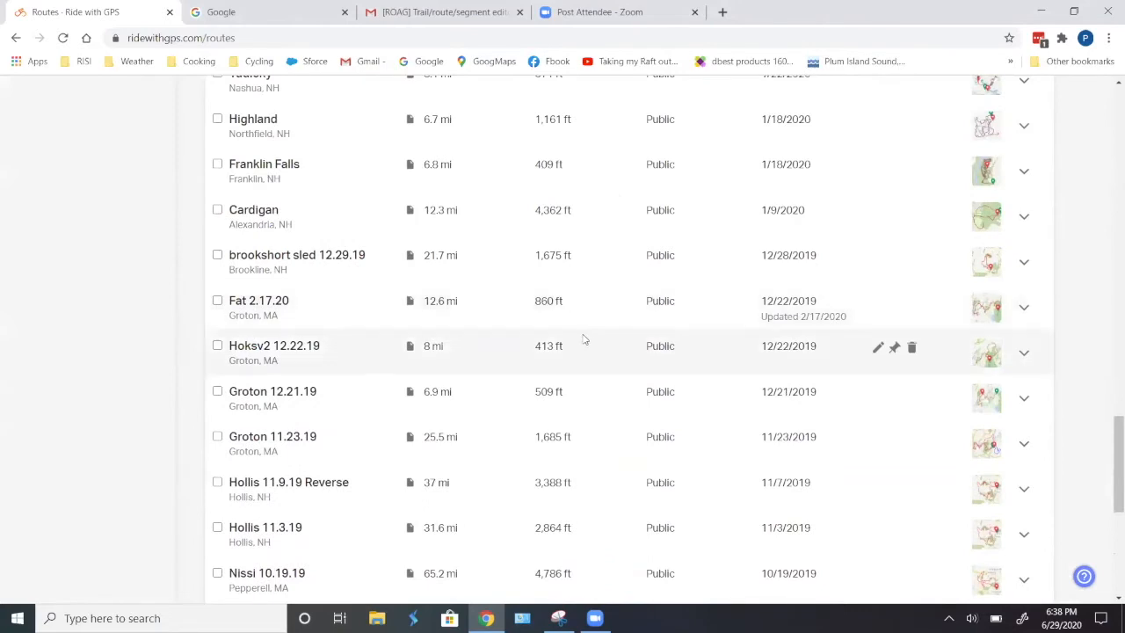
pyautogui.scroll(10, 582, 340)
pyautogui.scroll(9, 573, 329)
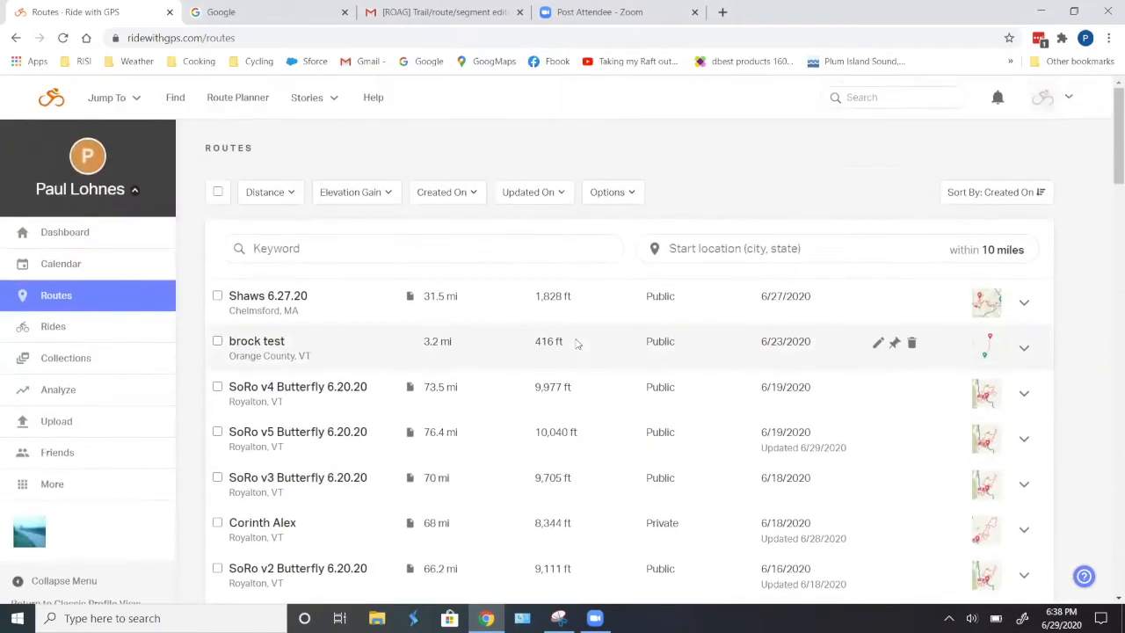
pyautogui.scroll(-2, 369, 220)
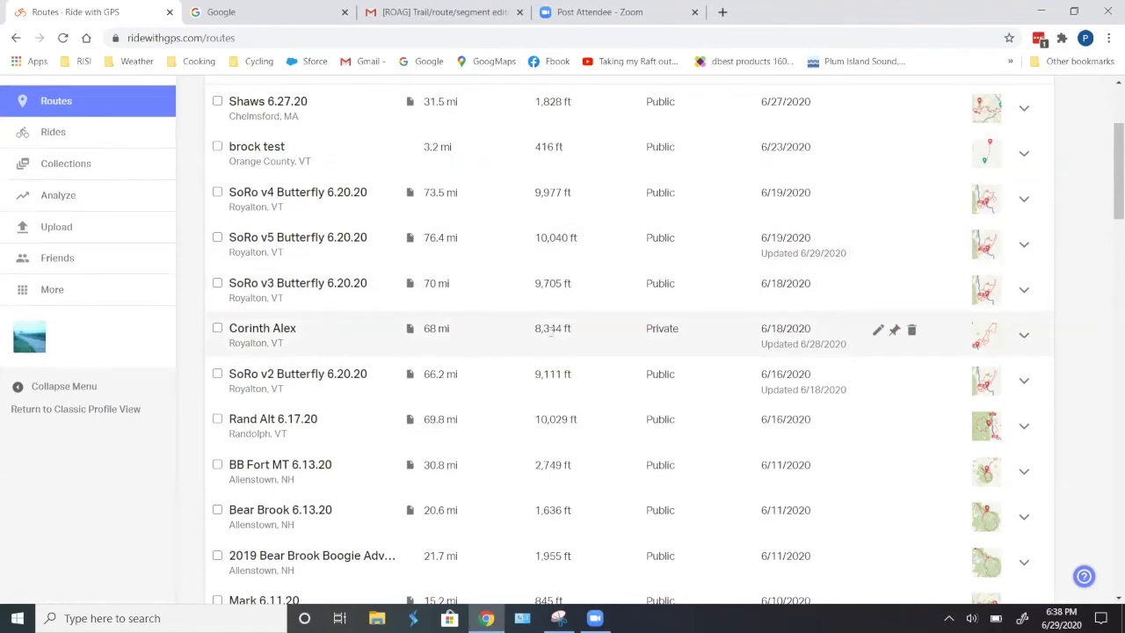
pyautogui.scroll(3, 571, 356)
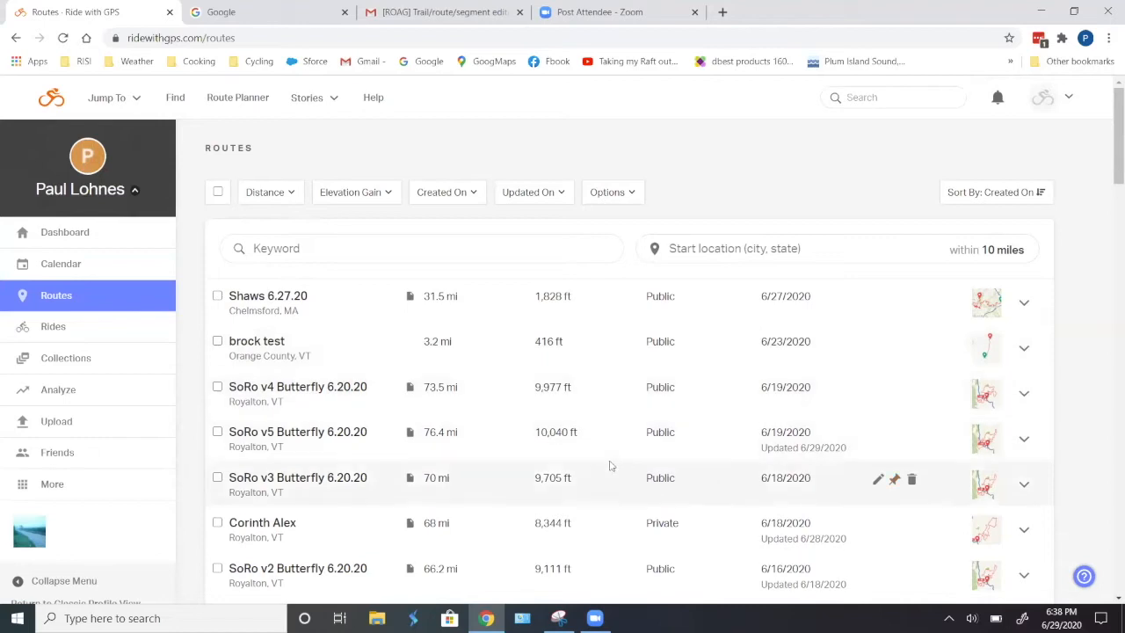
# Start a new route in the Route Planner and bring the Dunstable area into view on the map.
pyautogui.click(230, 102)
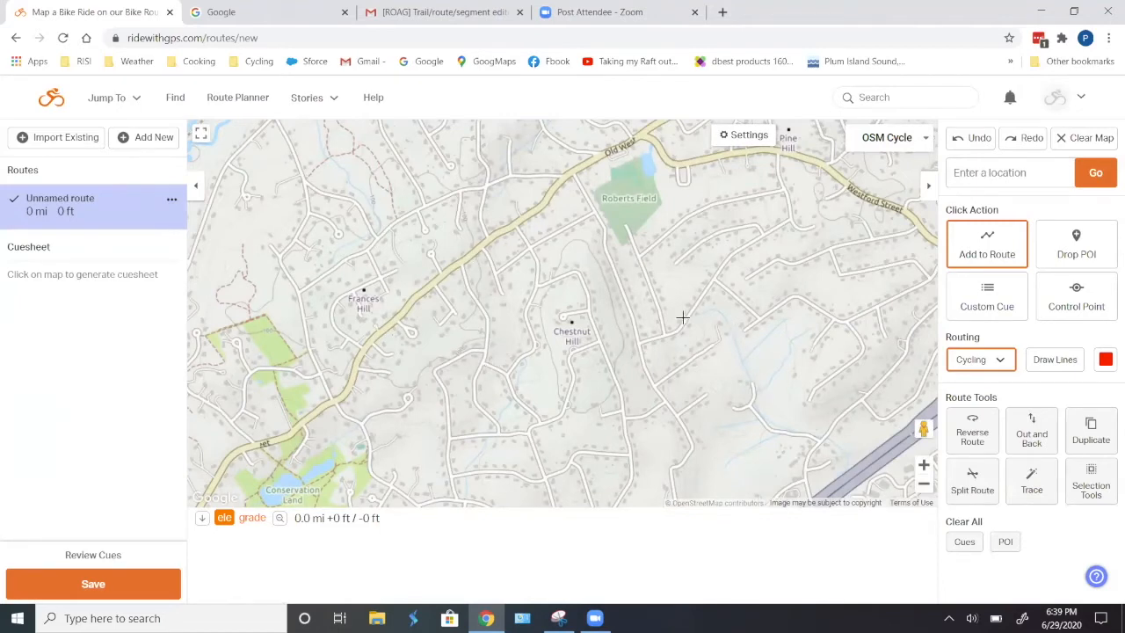
pyautogui.scroll(-1, 701, 316)
pyautogui.scroll(-1, 684, 335)
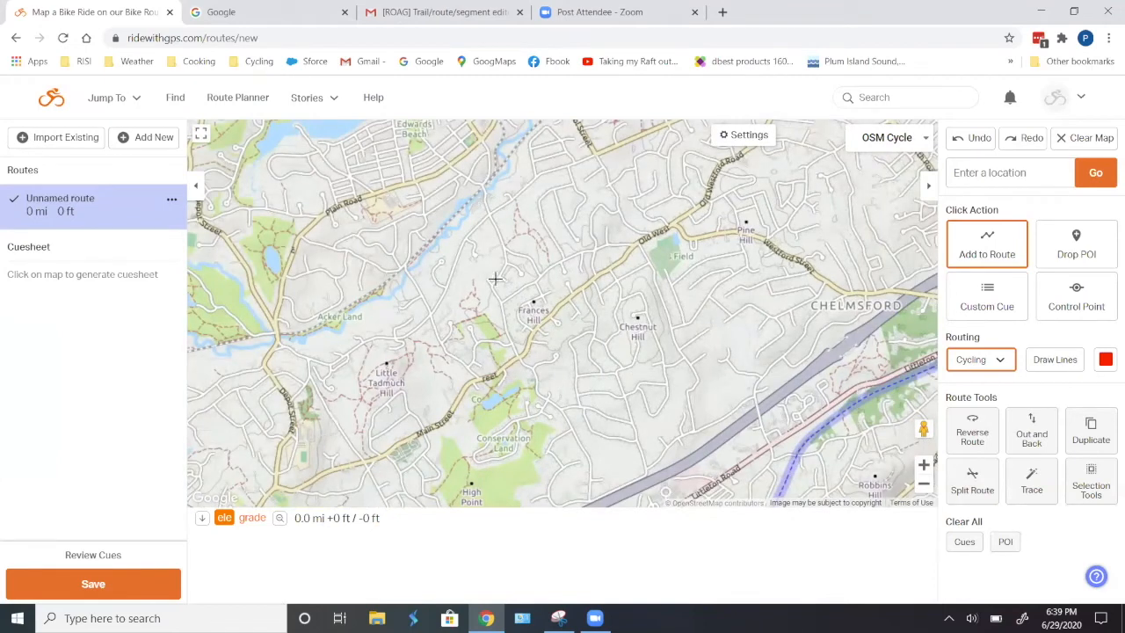
pyautogui.moveTo(551, 254); pyautogui.dragTo(562, 322)
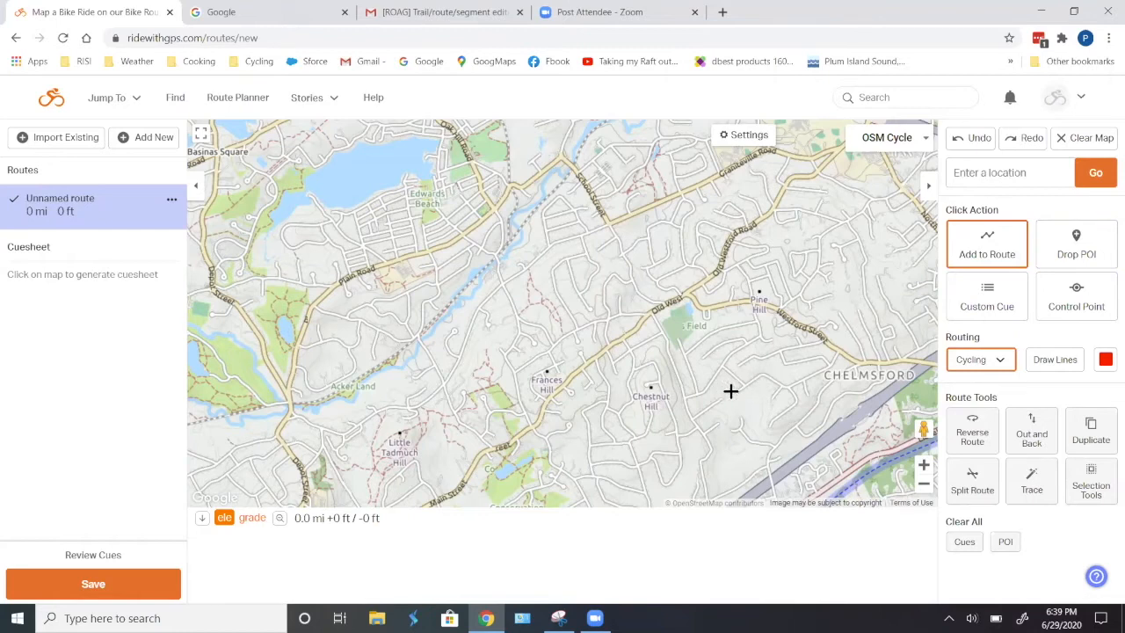
pyautogui.scroll(-1, 731, 391)
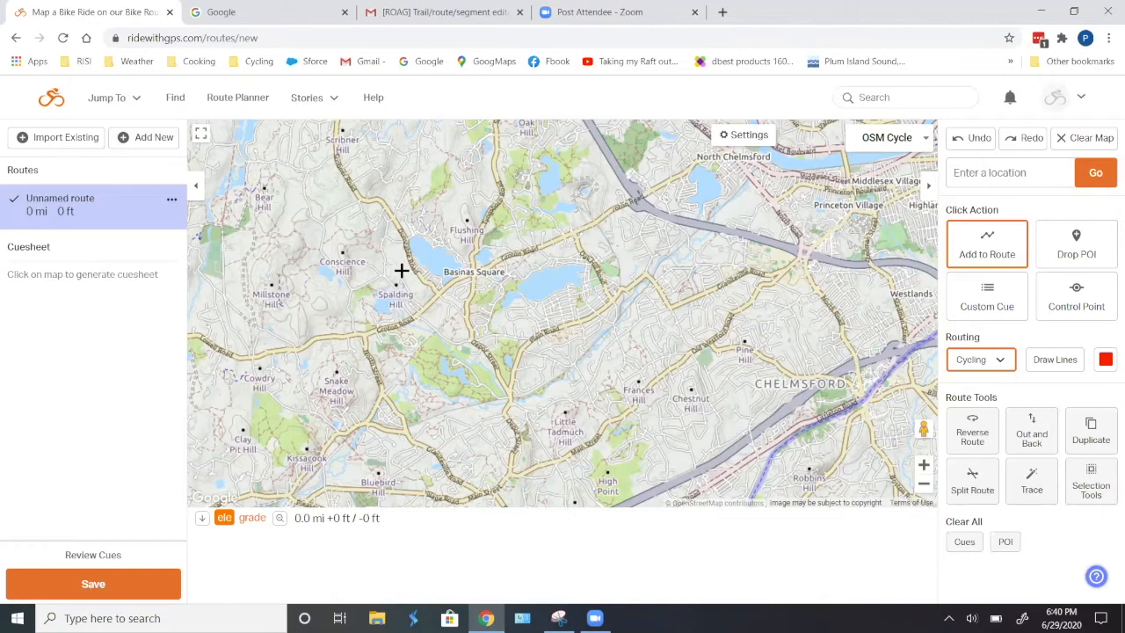
pyautogui.moveTo(431, 295); pyautogui.dragTo(681, 465)
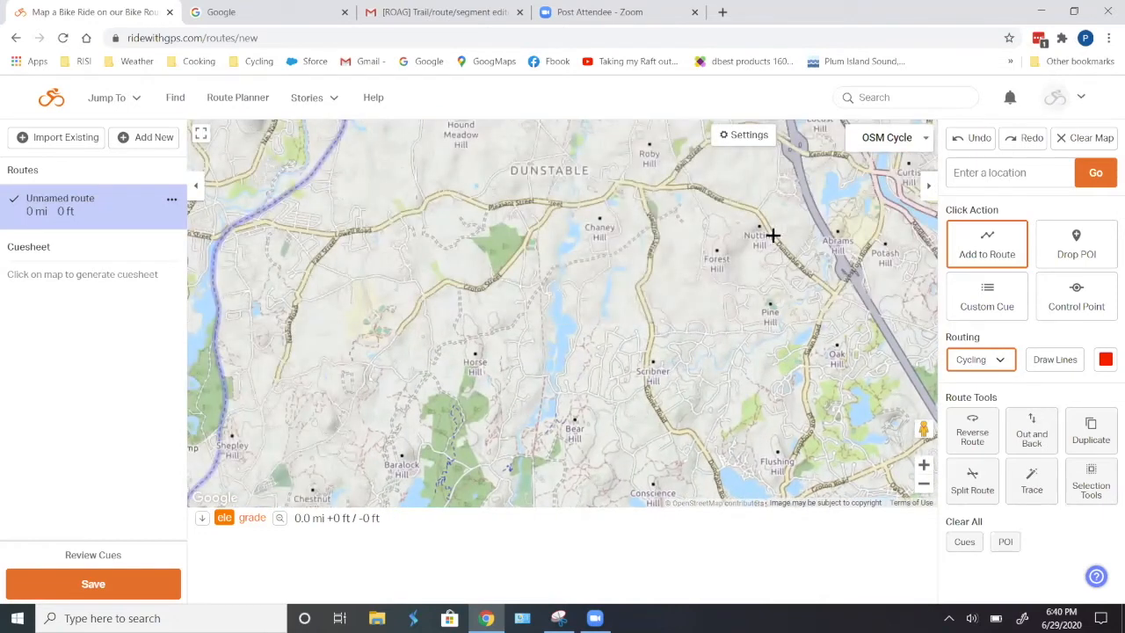
# Switch the base map to Map and examine the area around Dunstable and Pepperell.
pyautogui.click(900, 142)
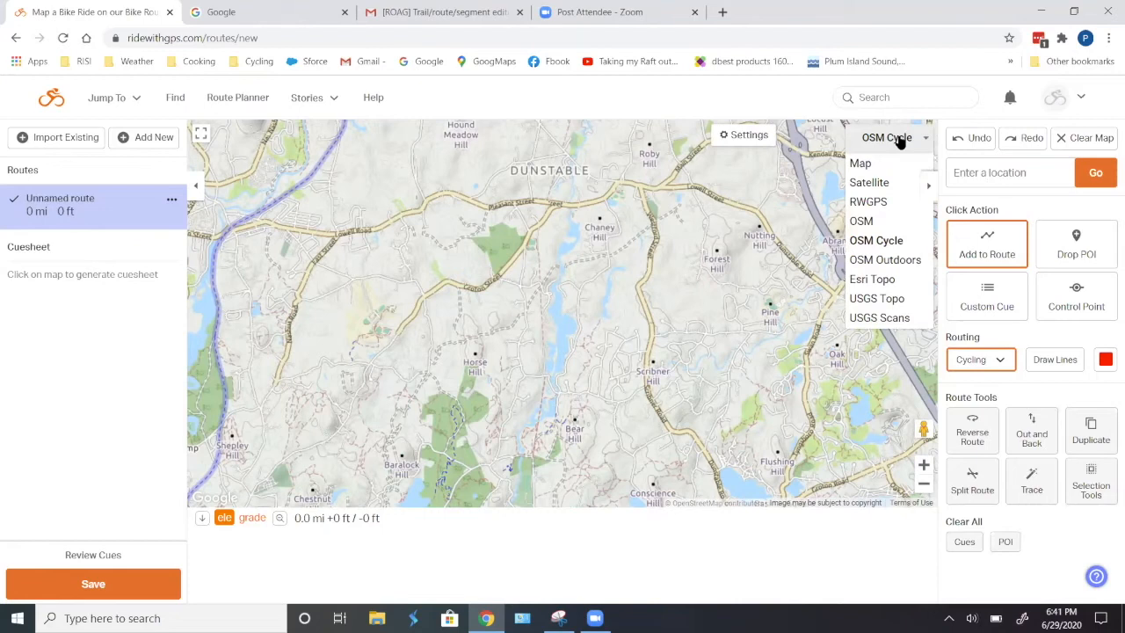
pyautogui.click(862, 165)
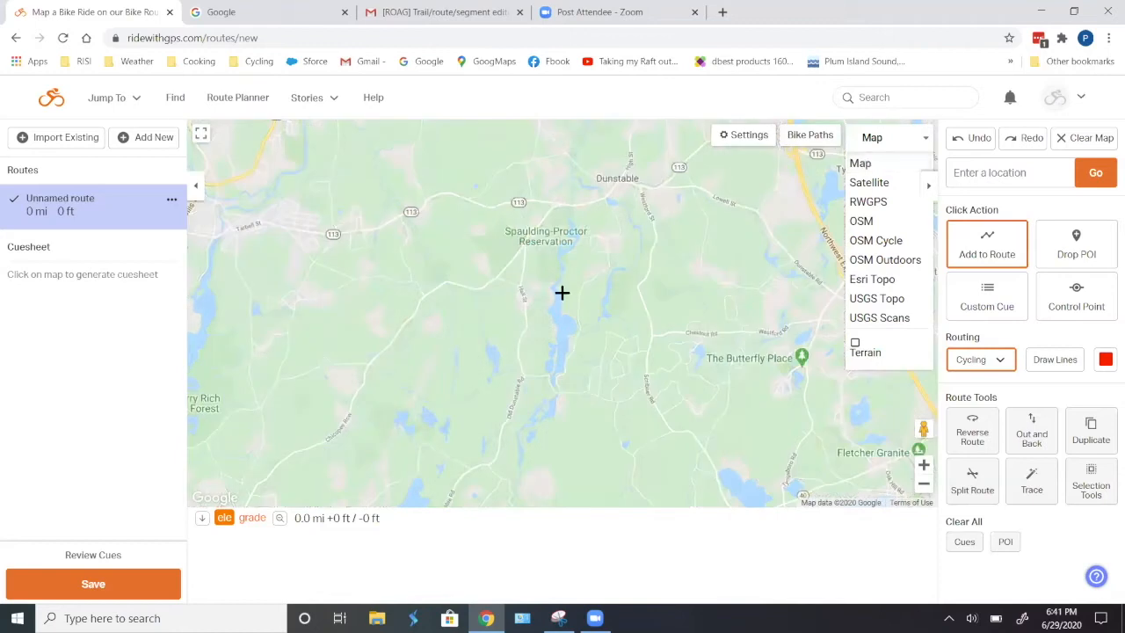
pyautogui.moveTo(538, 338); pyautogui.dragTo(591, 359)
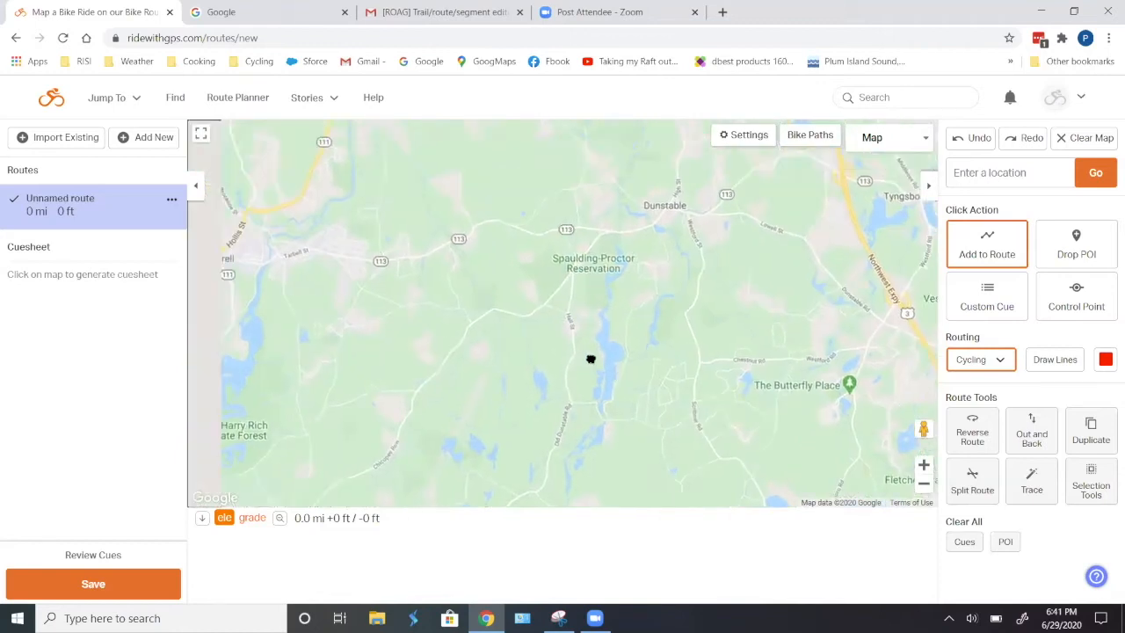
pyautogui.scroll(-1, 541, 365)
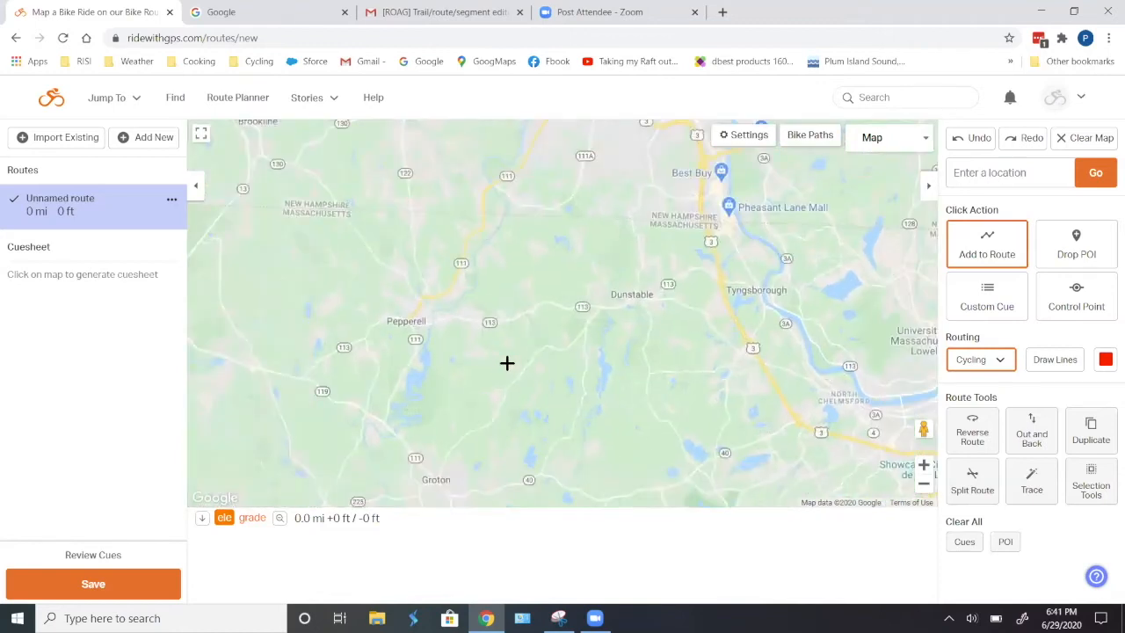
# Switch the base map to Satellite and examine the imagery between Pepperell and Dunstable.
pyautogui.click(902, 140)
pyautogui.click(870, 183)
pyautogui.scroll(1, 493, 338)
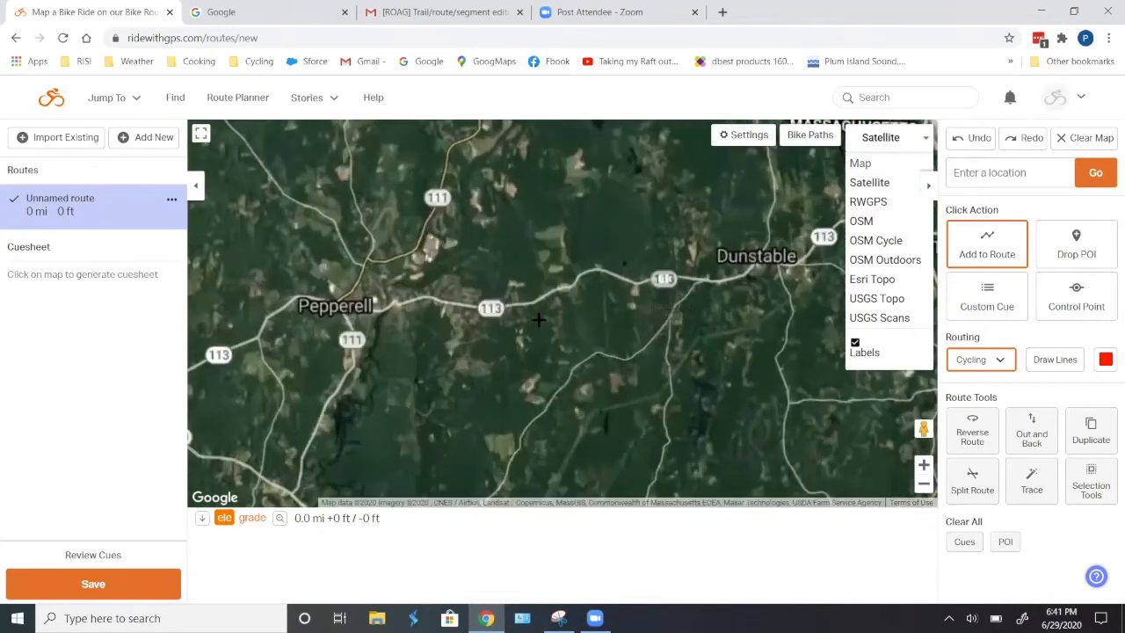
pyautogui.scroll(1, 538, 320)
pyautogui.scroll(-1, 544, 319)
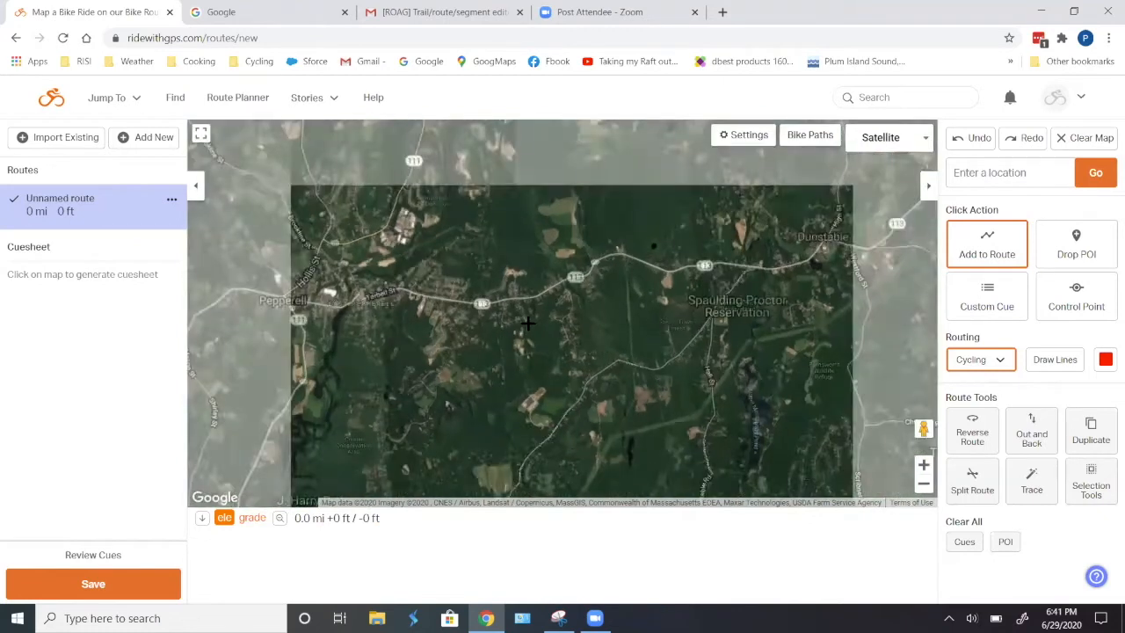
# Set the base map to OSM Cycle and locate the Love Lane sports fields in Hollis.
pyautogui.click(870, 149)
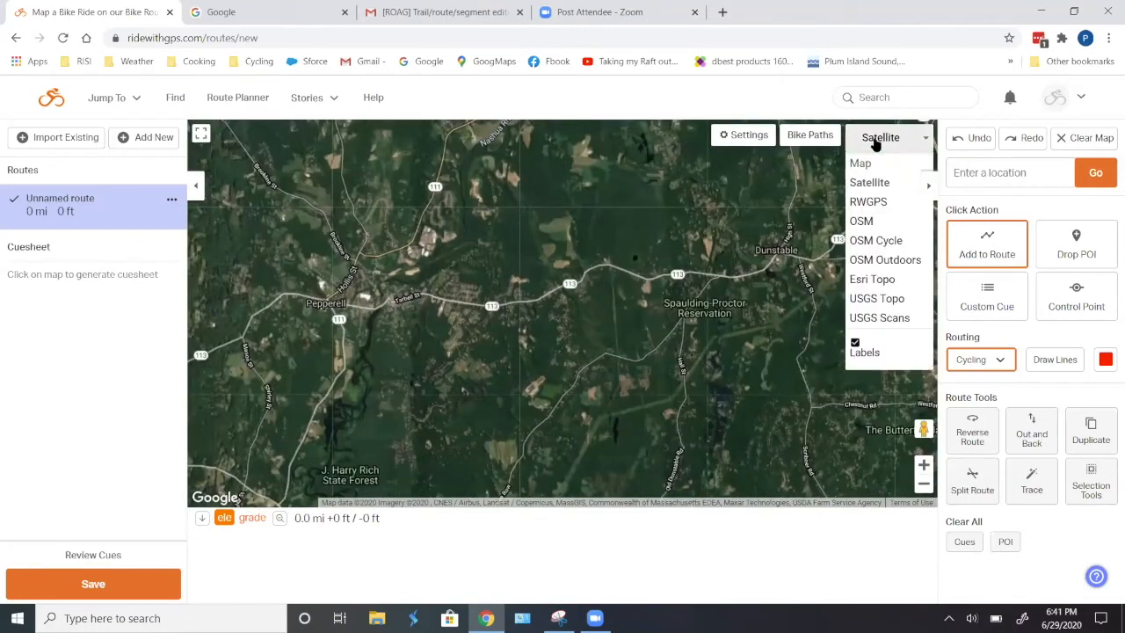
pyautogui.click(870, 241)
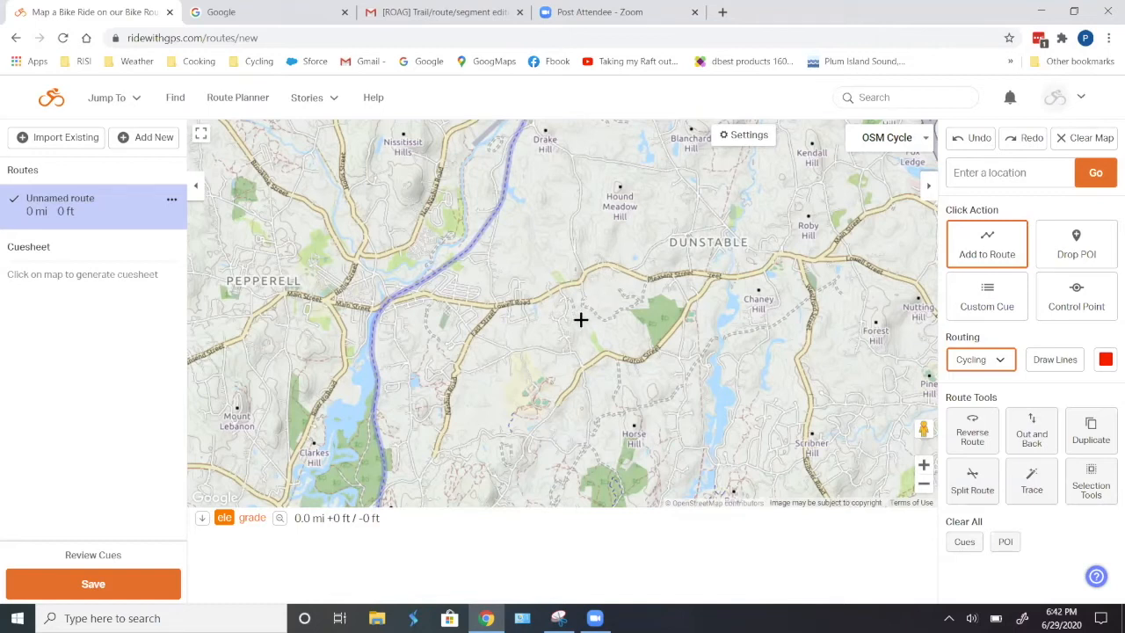
pyautogui.scroll(-2, 598, 352)
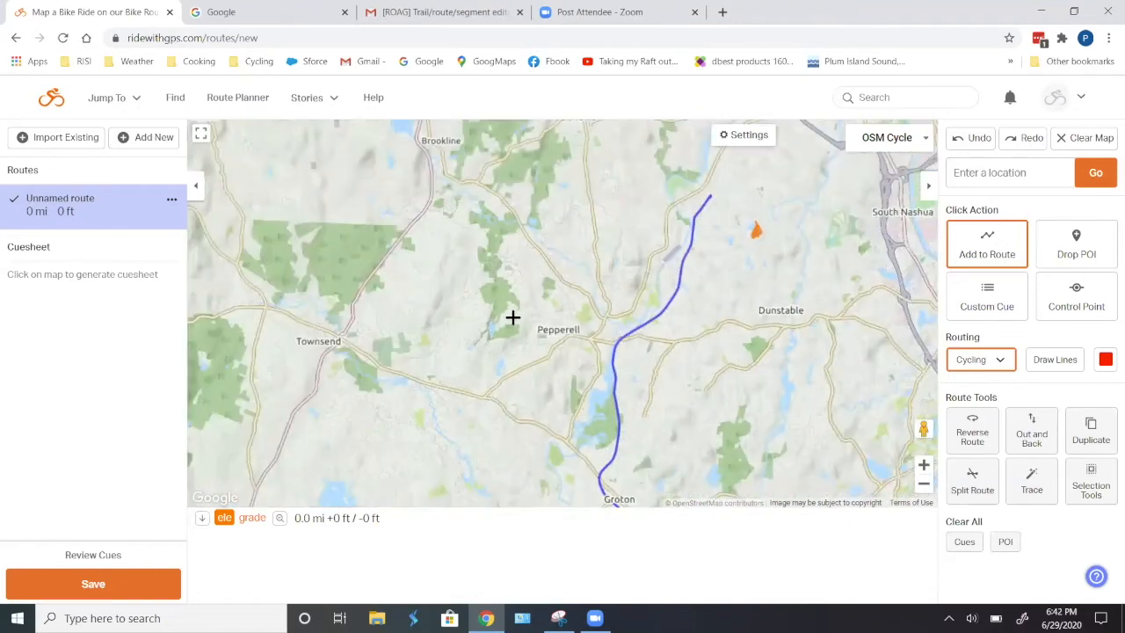
pyautogui.moveTo(545, 399); pyautogui.dragTo(595, 387)
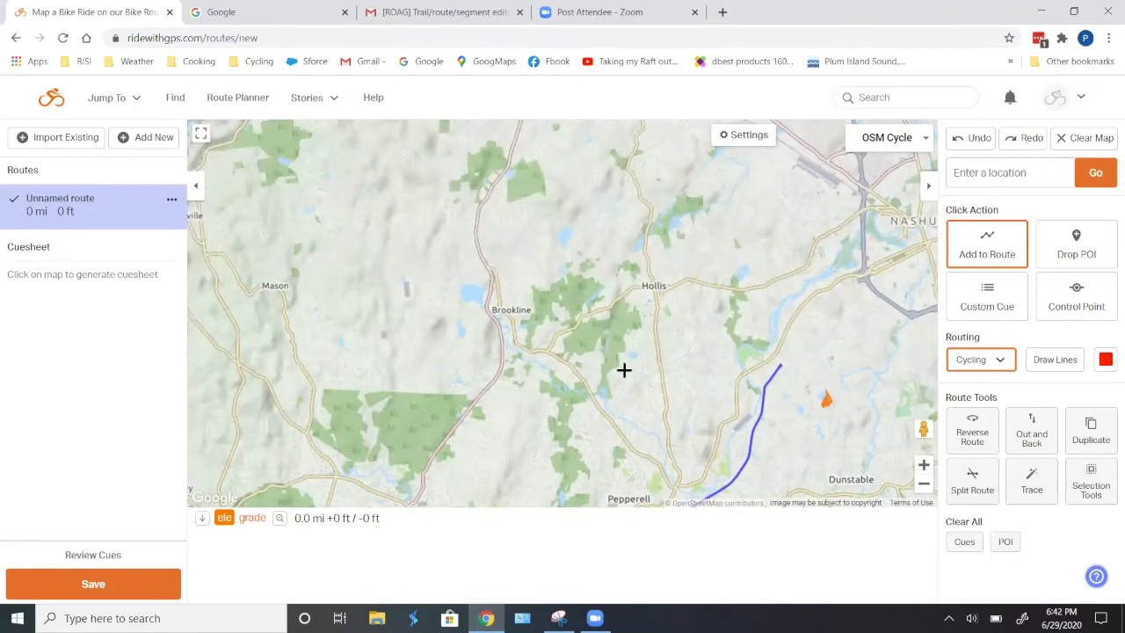
pyautogui.scroll(2, 645, 370)
pyautogui.scroll(2, 648, 274)
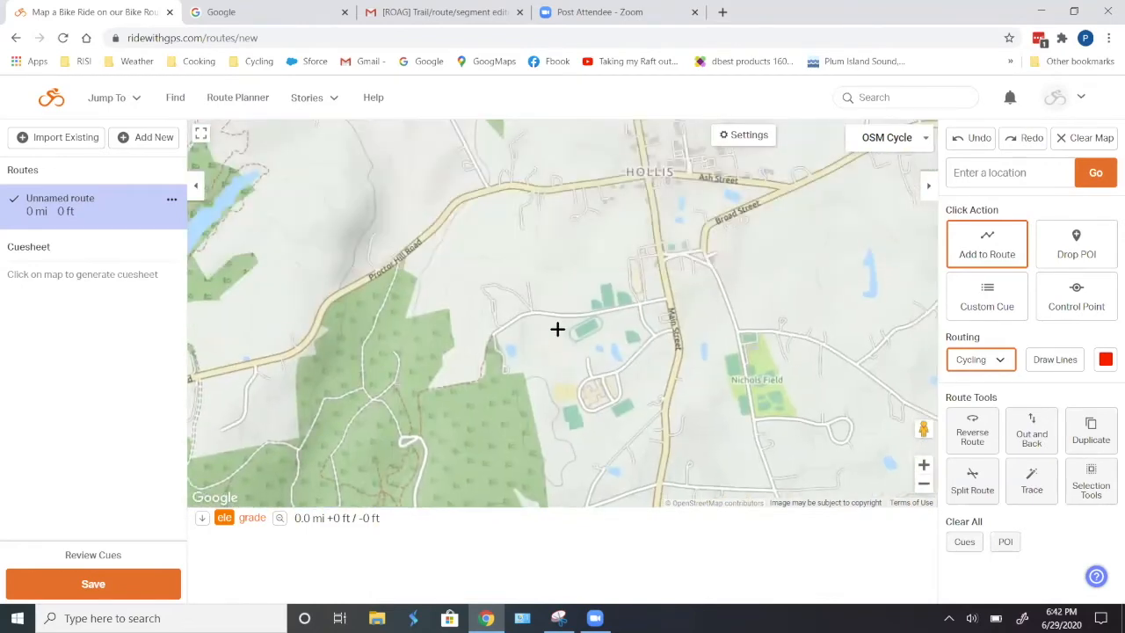
pyautogui.scroll(1, 558, 342)
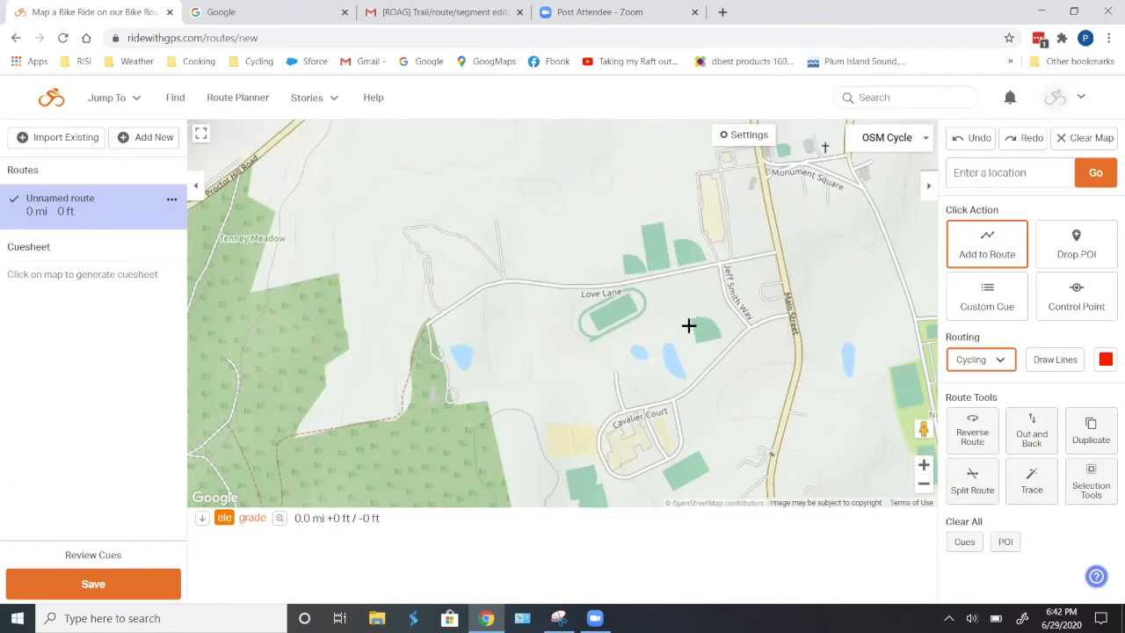
# Using the Satellite base map, place the route's start point on Love Lane just north of the running track.
pyautogui.click(908, 141)
pyautogui.click(866, 182)
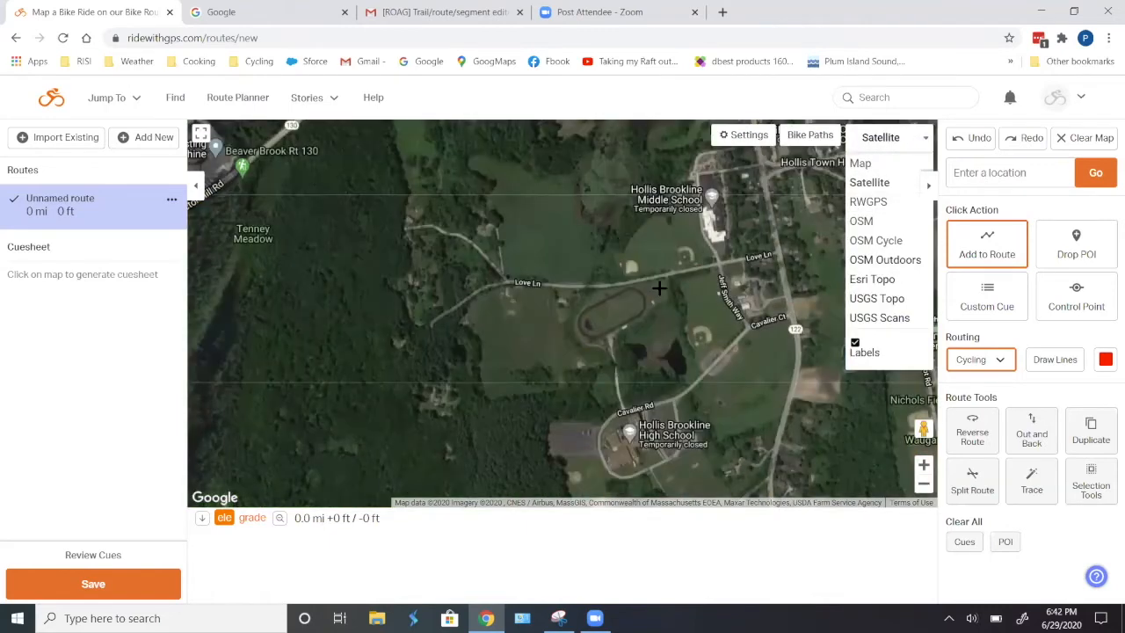
pyautogui.scroll(3, 659, 288)
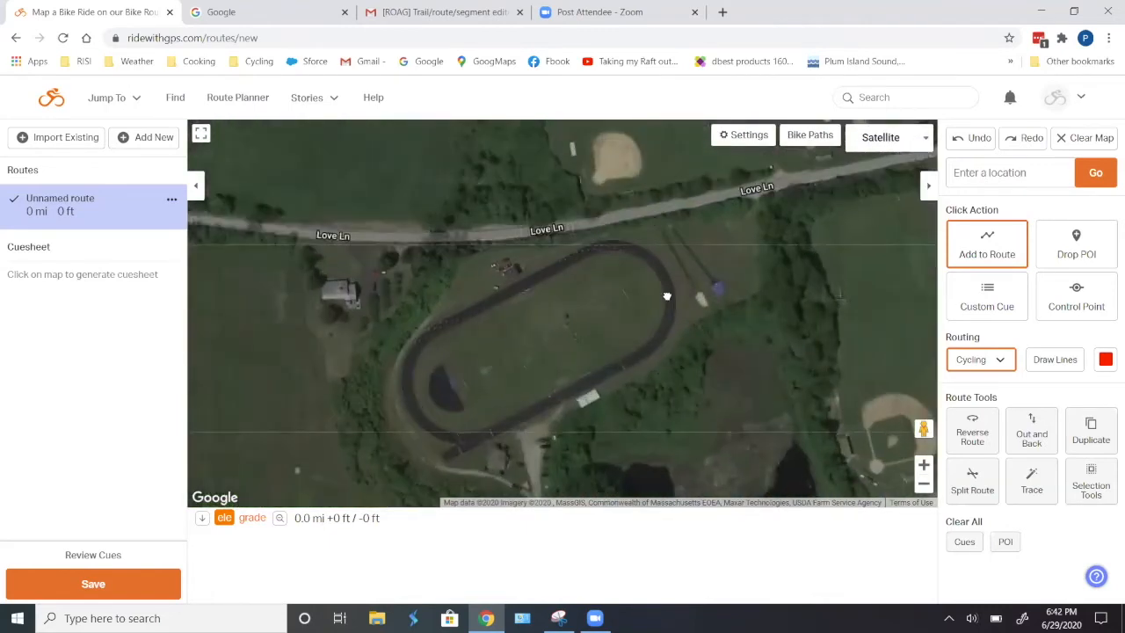
pyautogui.moveTo(668, 296); pyautogui.dragTo(604, 364)
pyautogui.scroll(1, 654, 356)
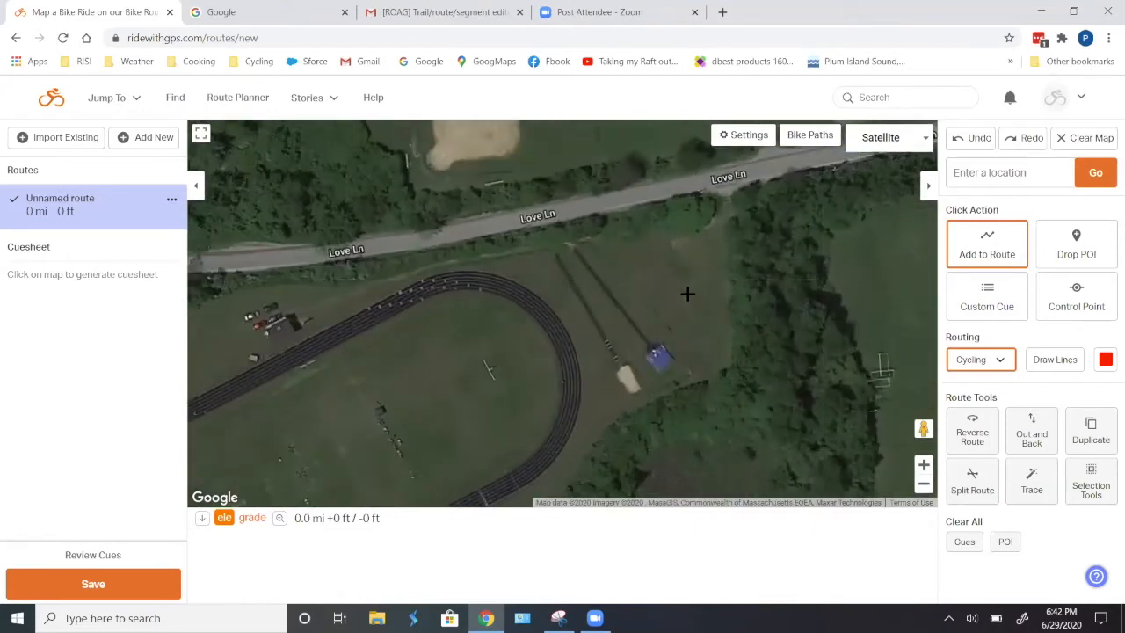
pyautogui.scroll(-2, 685, 290)
pyautogui.scroll(1, 527, 400)
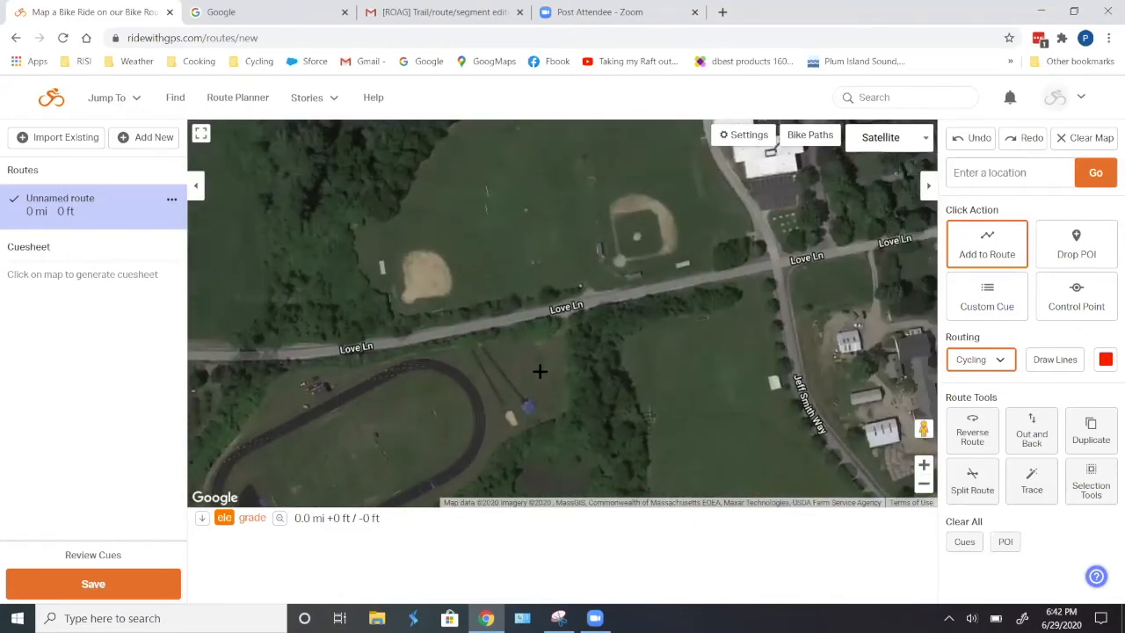
pyautogui.moveTo(483, 372); pyautogui.dragTo(609, 342)
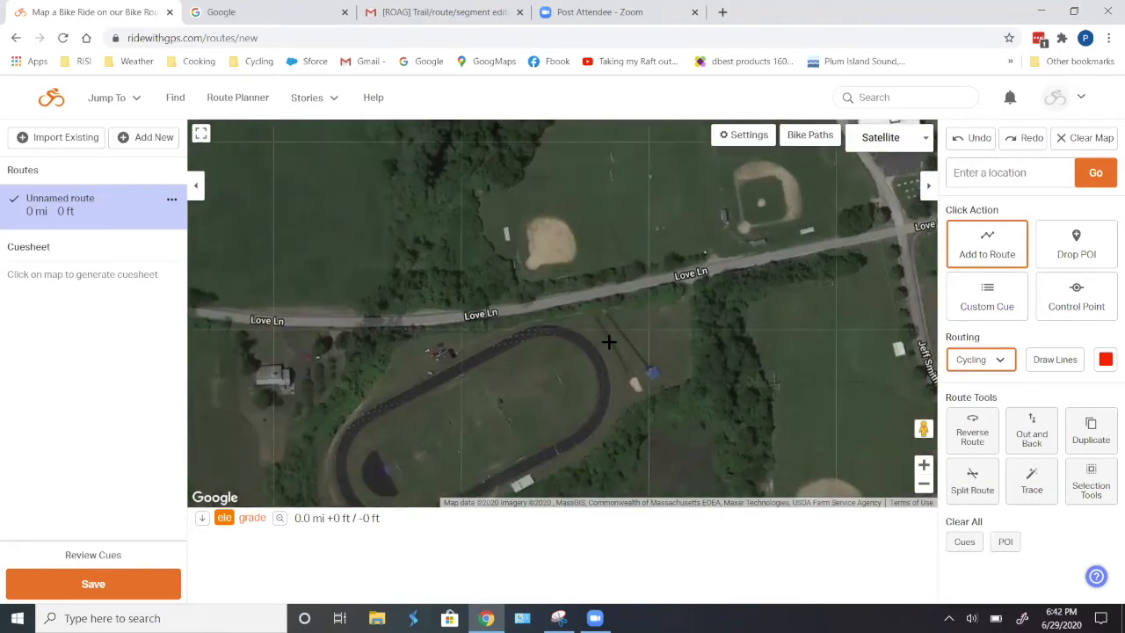
pyautogui.click(608, 292)
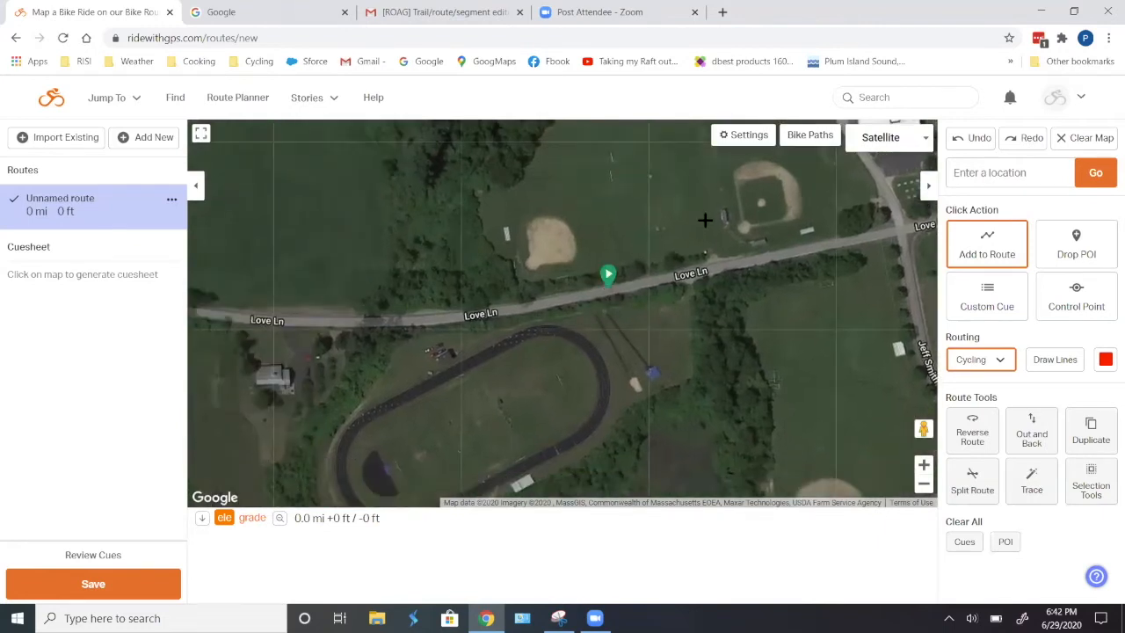
# Set the base map to OSM Cycle and extend the route to a point on Main Street south of Cavalier Court.
pyautogui.click(879, 136)
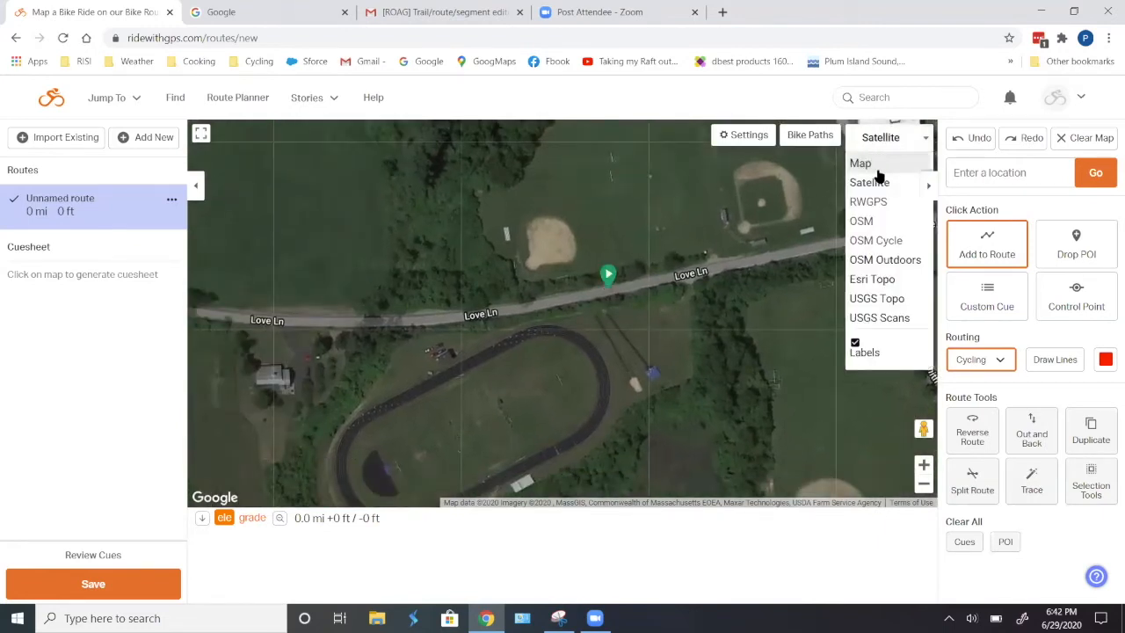
pyautogui.click(868, 241)
pyautogui.scroll(-3, 785, 277)
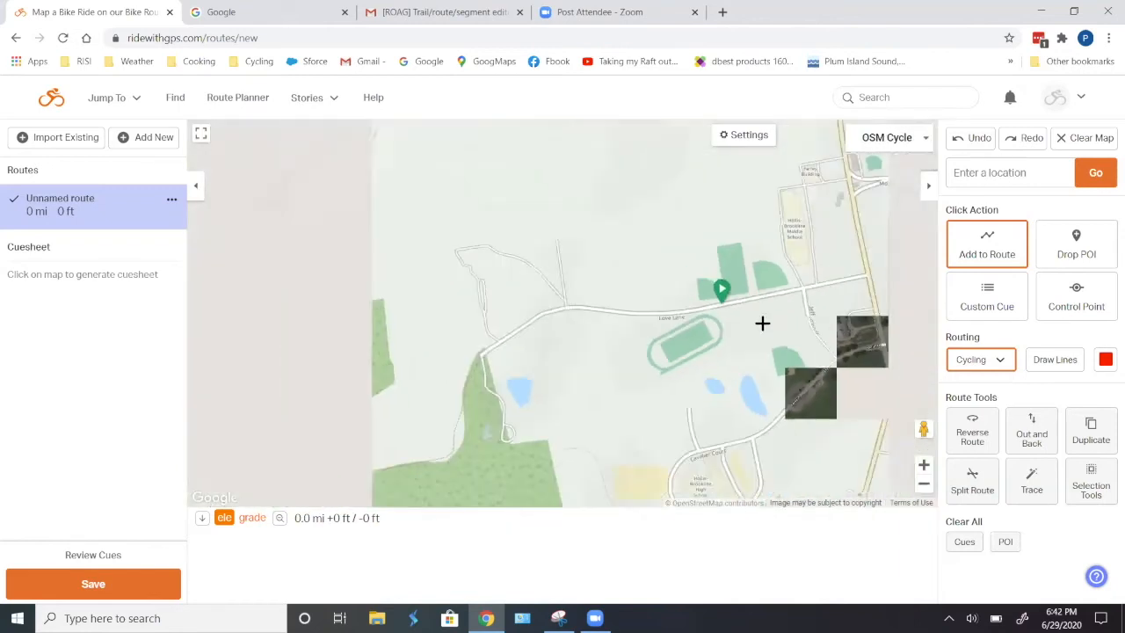
pyautogui.moveTo(741, 369); pyautogui.dragTo(590, 326)
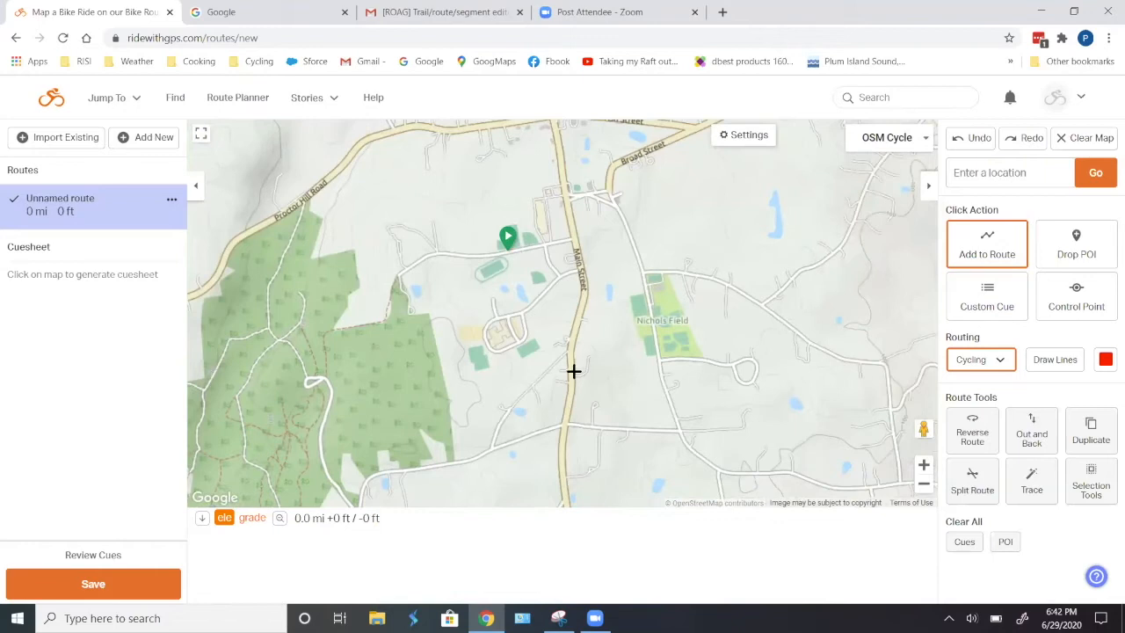
pyautogui.click(570, 371)
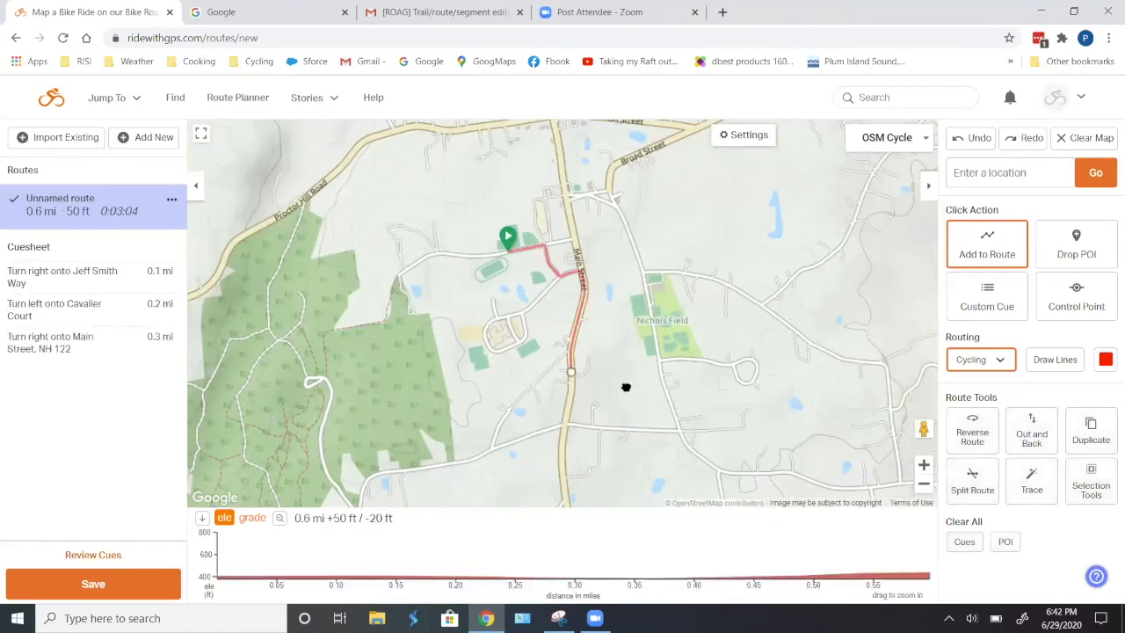
# Try extending the route south through Groton and Ayer to a point just north of Littleton.
pyautogui.moveTo(625, 384); pyautogui.dragTo(599, 291)
pyautogui.scroll(-1, 625, 359)
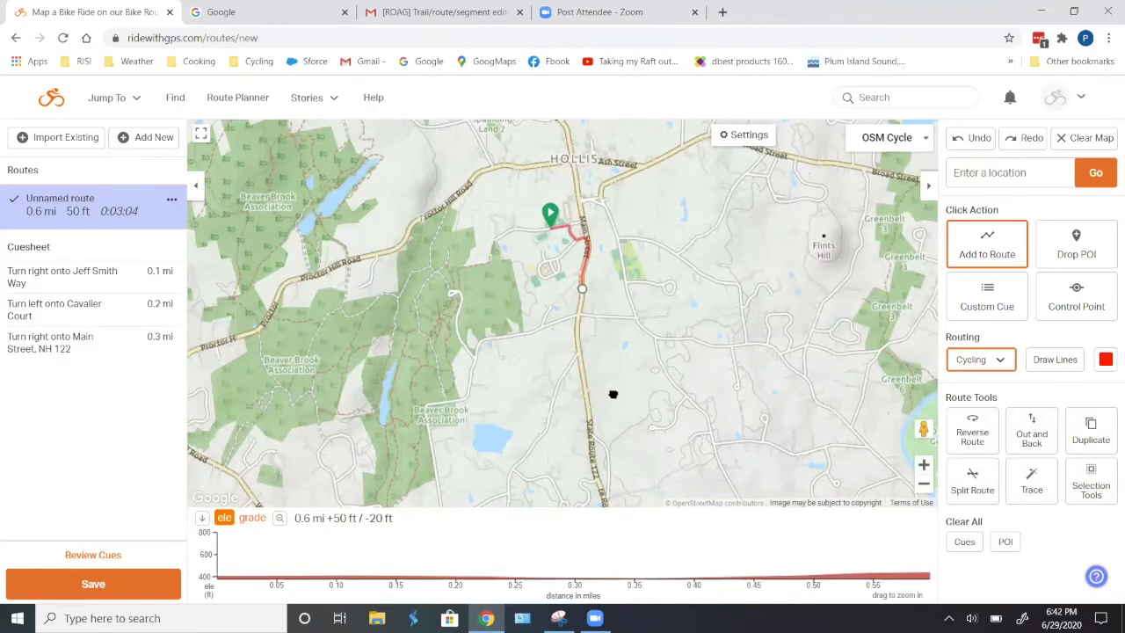
pyautogui.scroll(-1, 610, 394)
pyautogui.scroll(-1, 630, 331)
pyautogui.moveTo(671, 413); pyautogui.dragTo(609, 168)
pyautogui.moveTo(656, 434); pyautogui.dragTo(622, 334)
pyautogui.scroll(2, 660, 407)
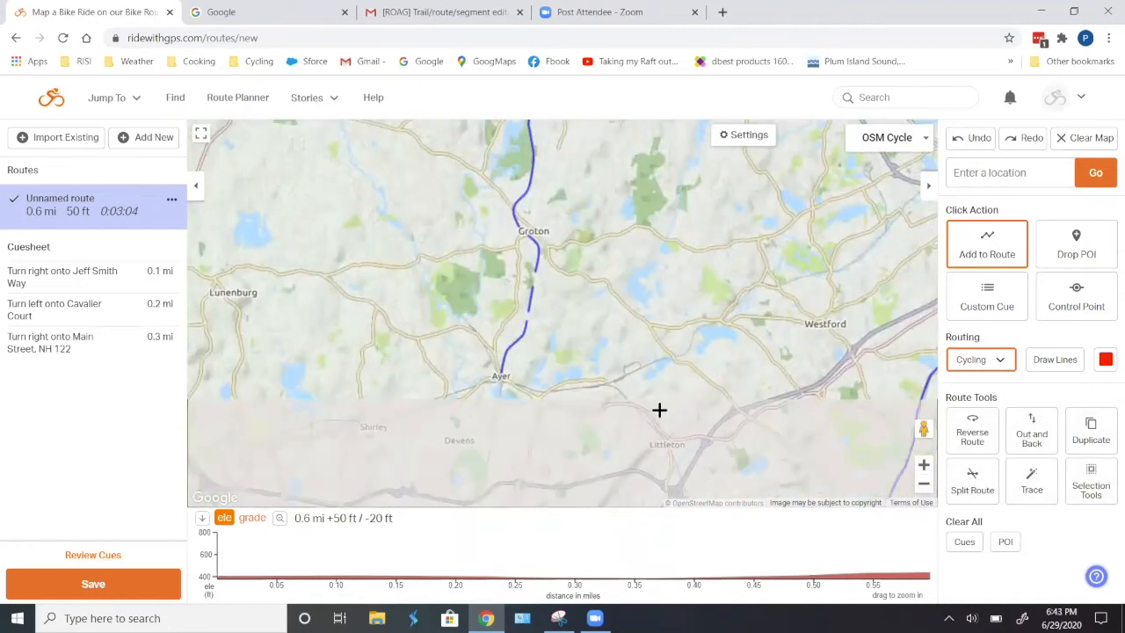
pyautogui.scroll(1, 673, 388)
pyautogui.click(656, 337)
pyautogui.scroll(-3, 680, 396)
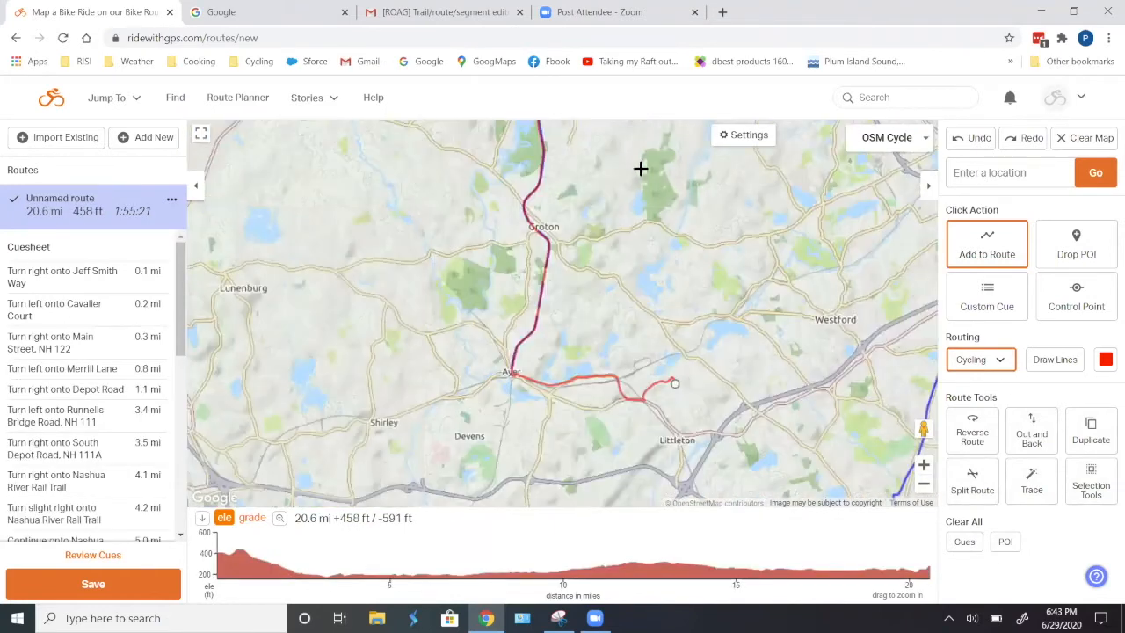
# Review the long extension back toward Hollis, and undo it.
pyautogui.moveTo(639, 172); pyautogui.dragTo(639, 372)
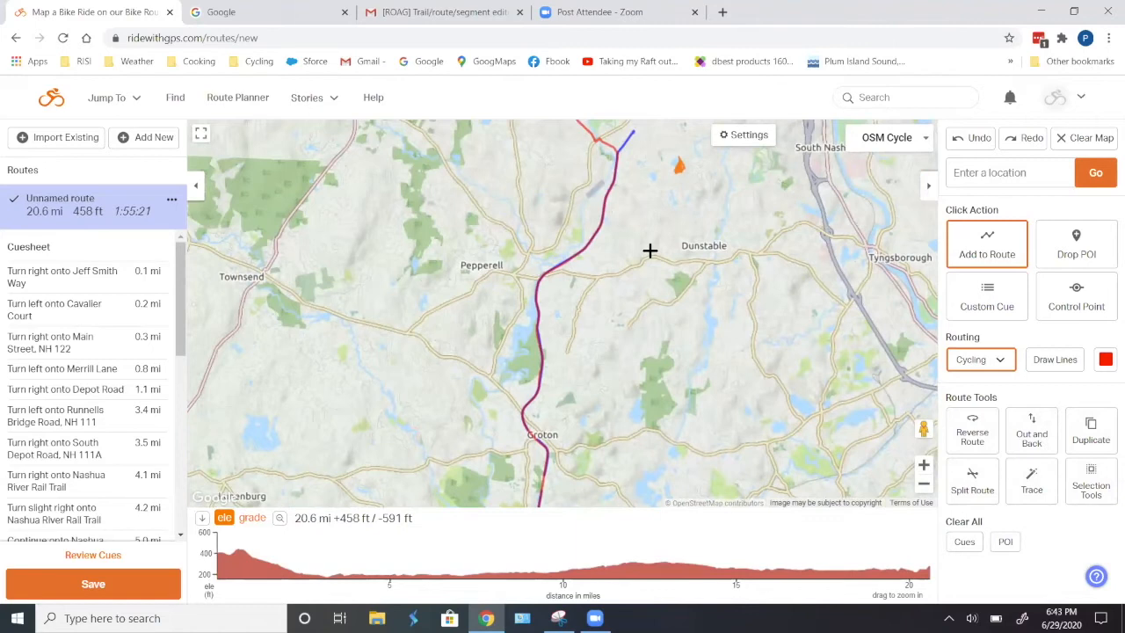
pyautogui.moveTo(651, 251); pyautogui.dragTo(631, 382)
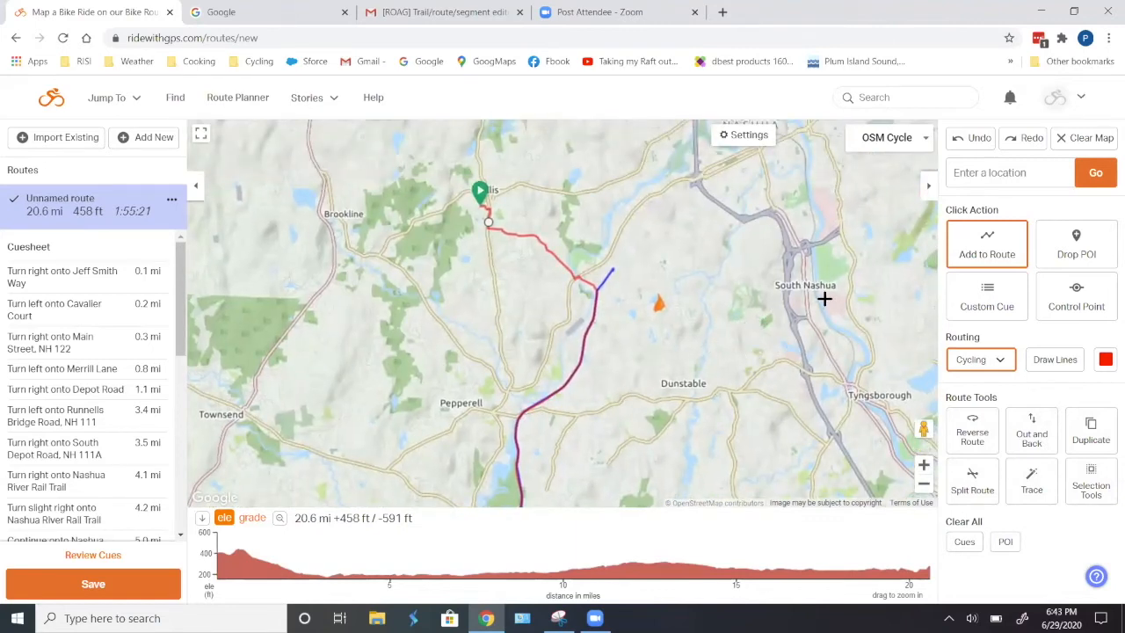
pyautogui.click(973, 138)
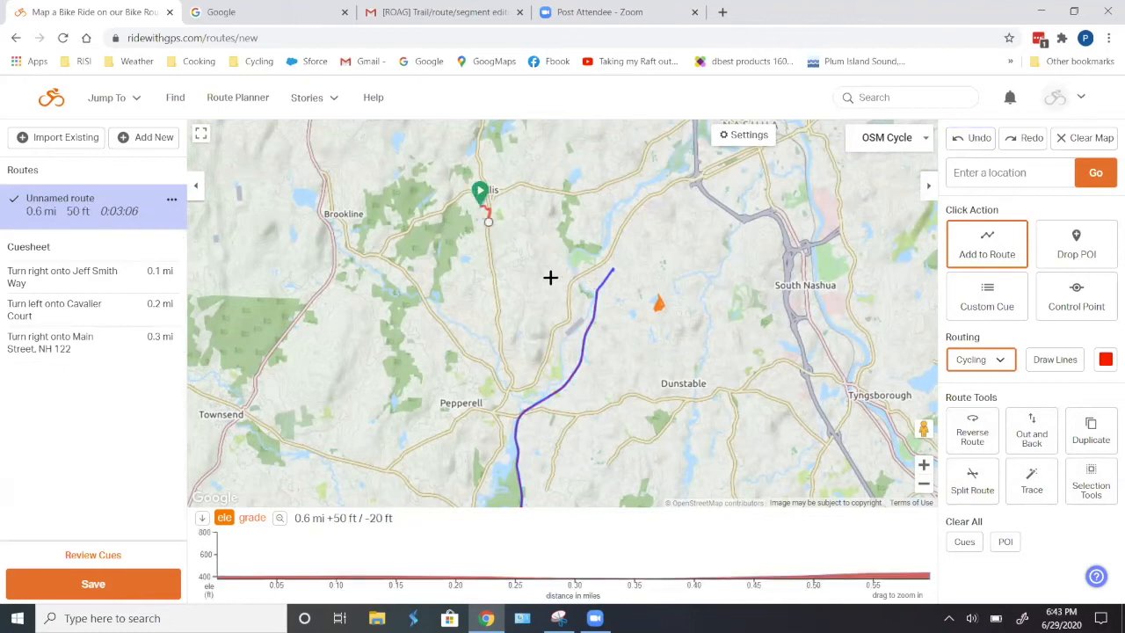
# Extend the route along Ridge Road past the Beaver Brook Association to a point on Worcester Road just north of Parker Meadow.
pyautogui.scroll(1, 560, 256)
pyautogui.moveTo(522, 212)
pyautogui.mouseDown()
pyautogui.moveTo(563, 322)
pyautogui.moveTo(589, 354)
pyautogui.mouseUp()
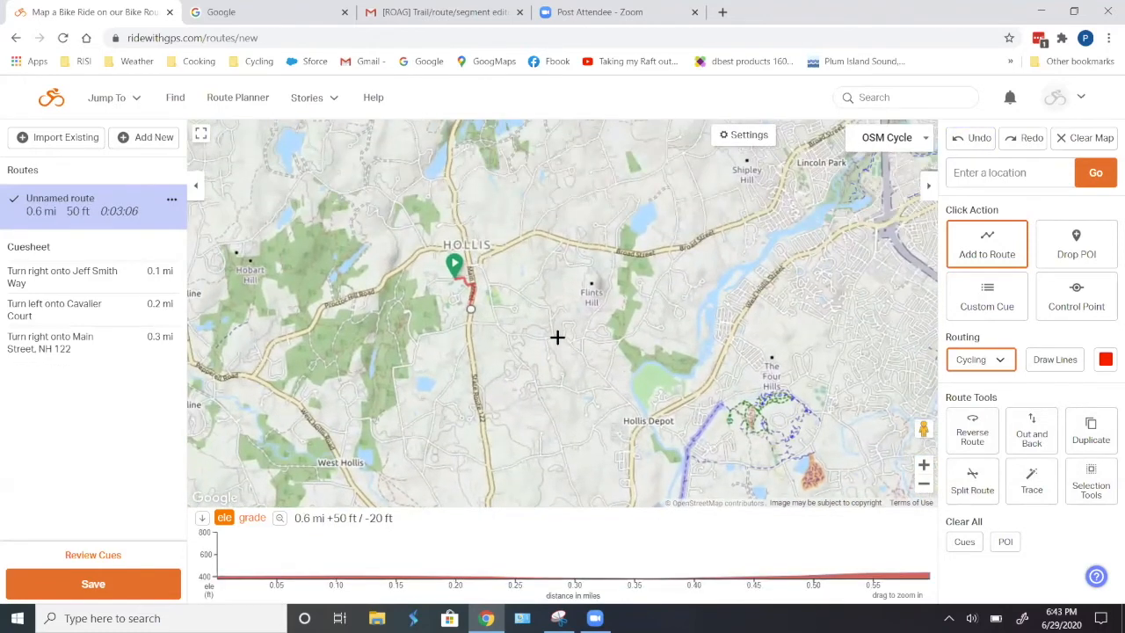
pyautogui.scroll(2, 553, 346)
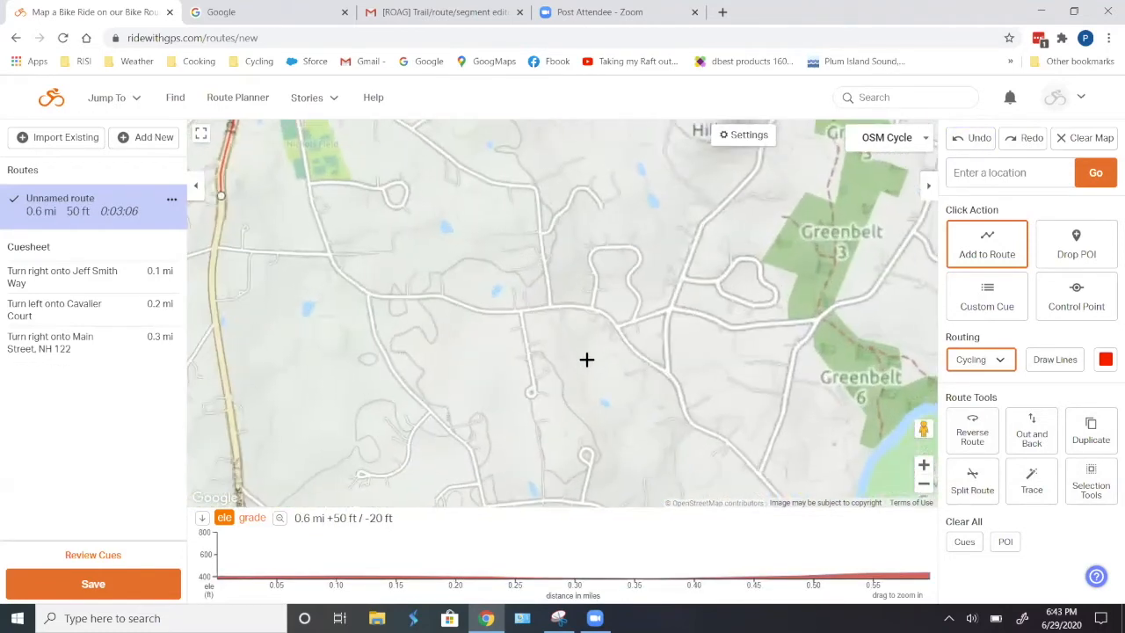
pyautogui.scroll(-1, 587, 359)
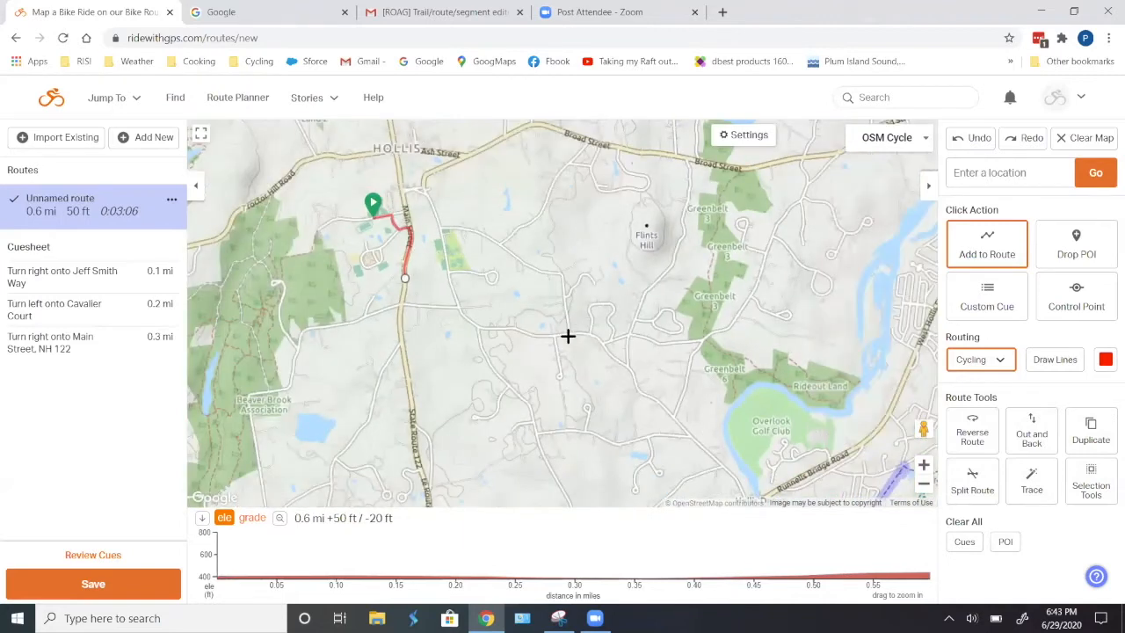
pyautogui.click(302, 337)
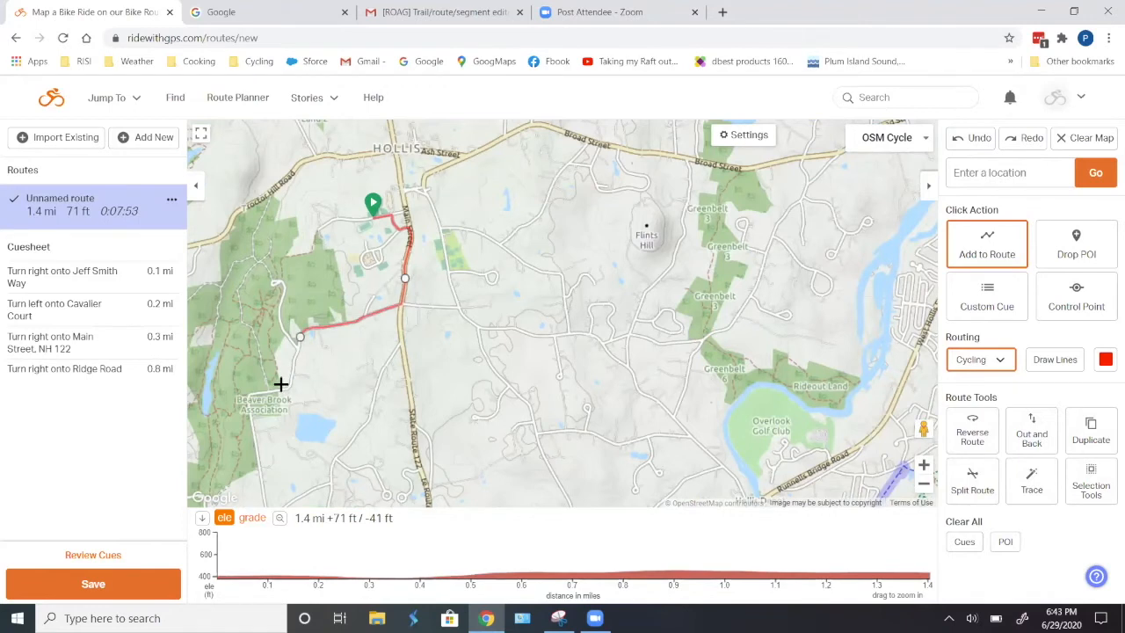
pyautogui.moveTo(357, 427); pyautogui.dragTo(395, 343)
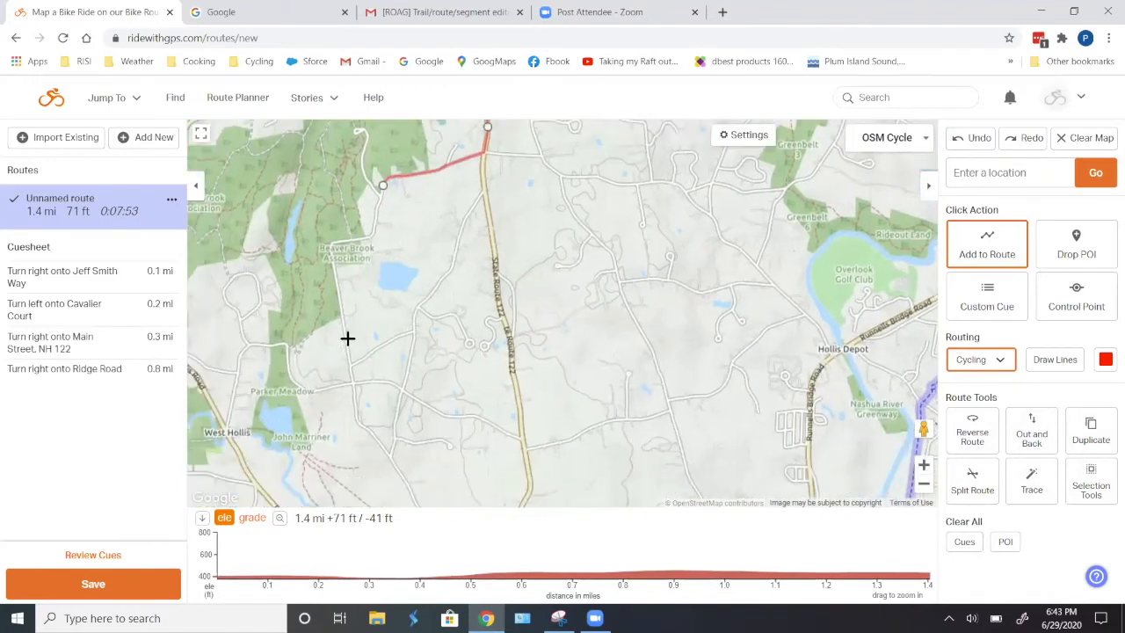
pyautogui.click(347, 339)
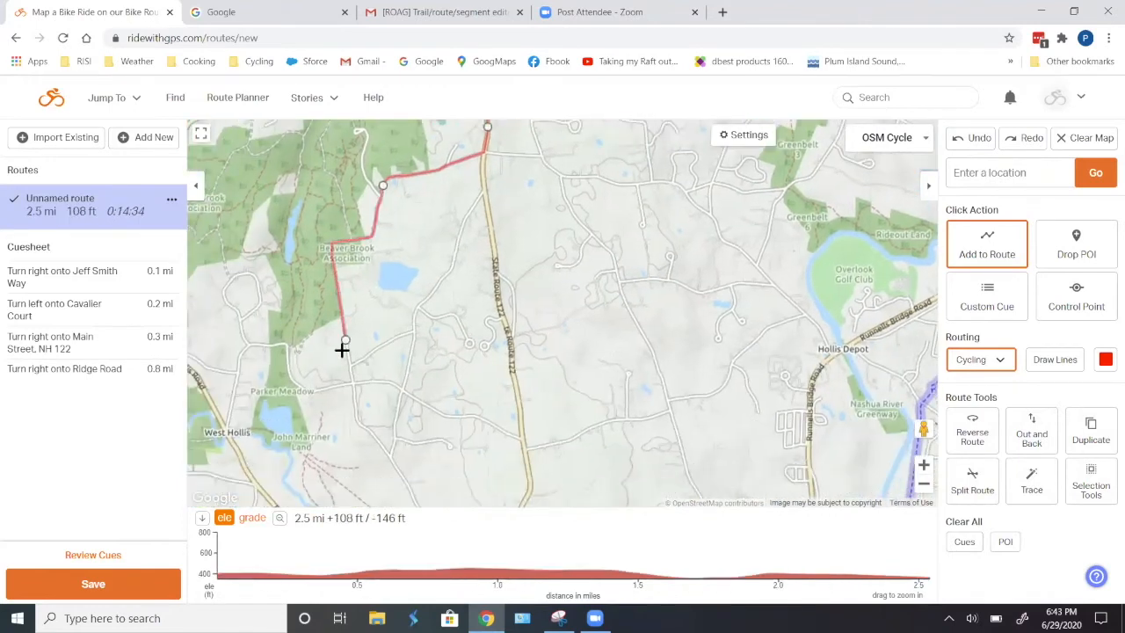
pyautogui.click(289, 365)
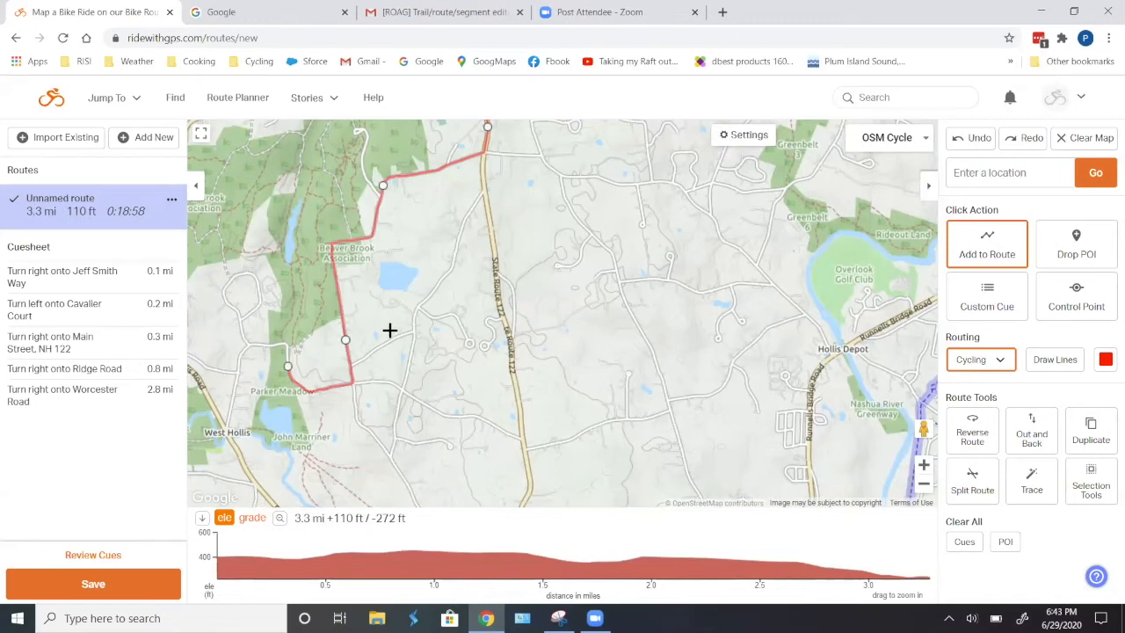
# Extend the route northwest via West Hollis Road to Pepperell Road, just west of its junction with Proctor Hill Road.
pyautogui.moveTo(489, 307); pyautogui.dragTo(646, 294)
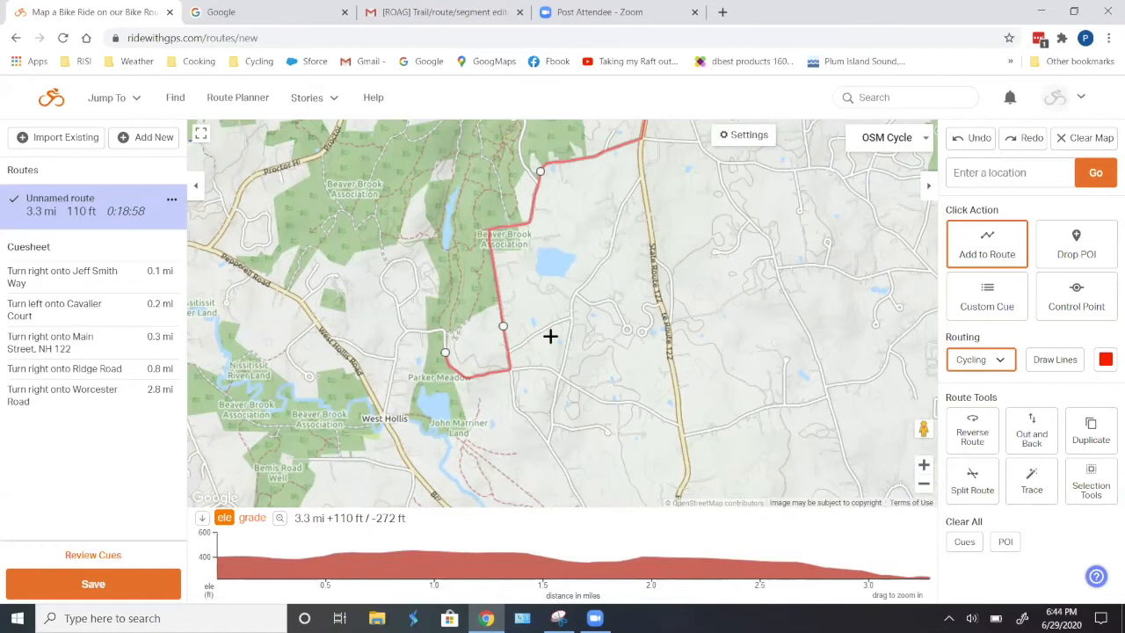
pyautogui.moveTo(532, 327); pyautogui.dragTo(611, 341)
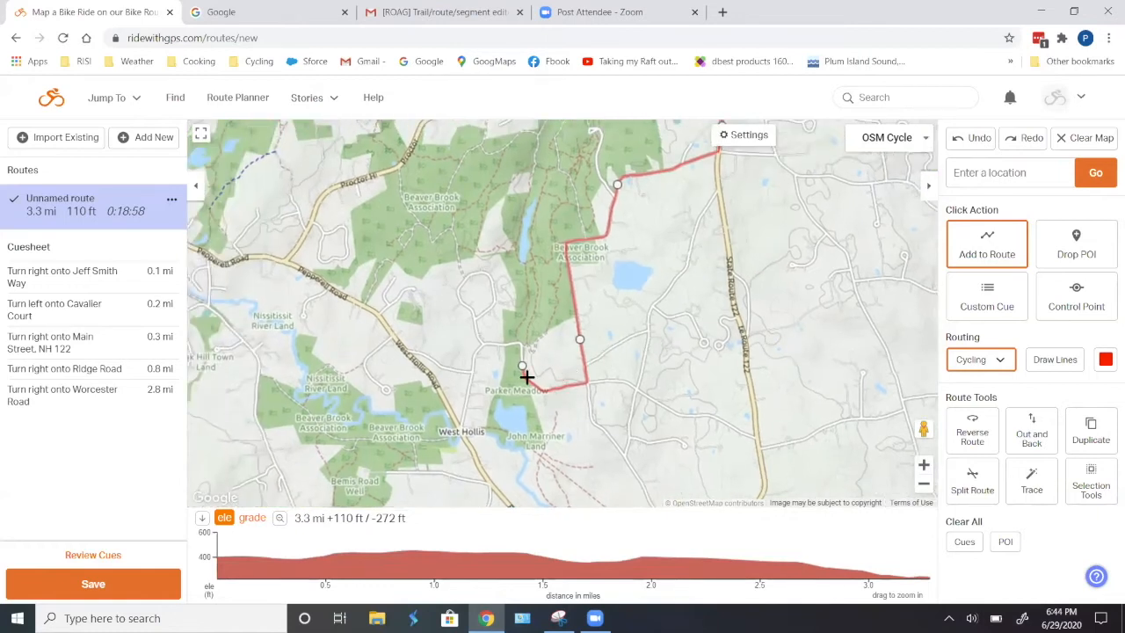
pyautogui.moveTo(468, 338); pyautogui.dragTo(502, 339)
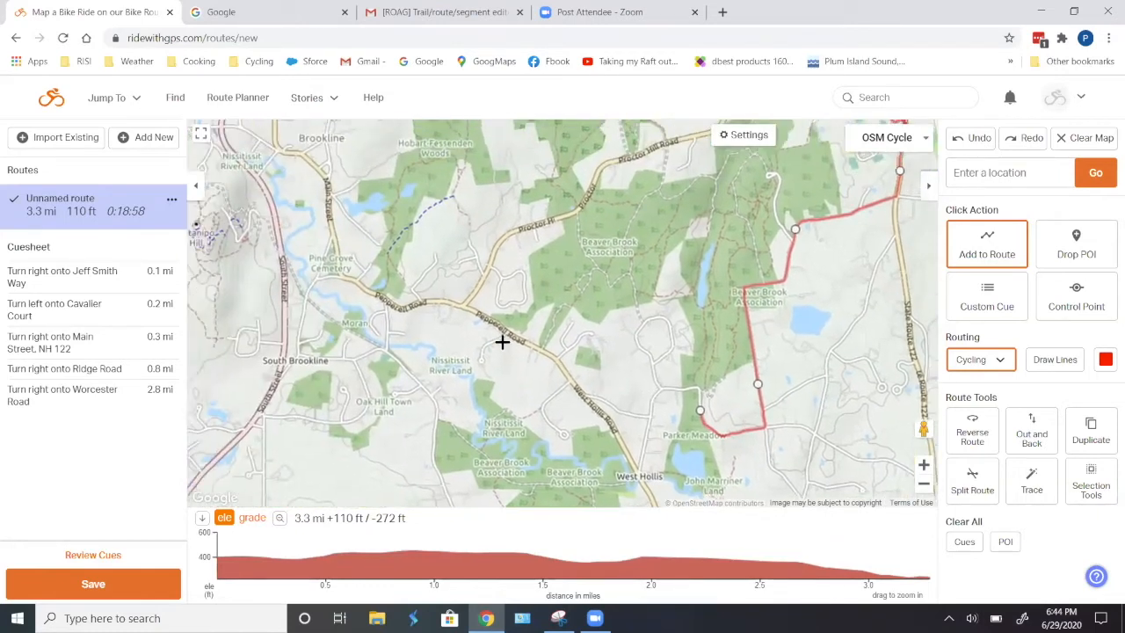
pyautogui.click(451, 304)
pyautogui.moveTo(416, 379); pyautogui.dragTo(554, 423)
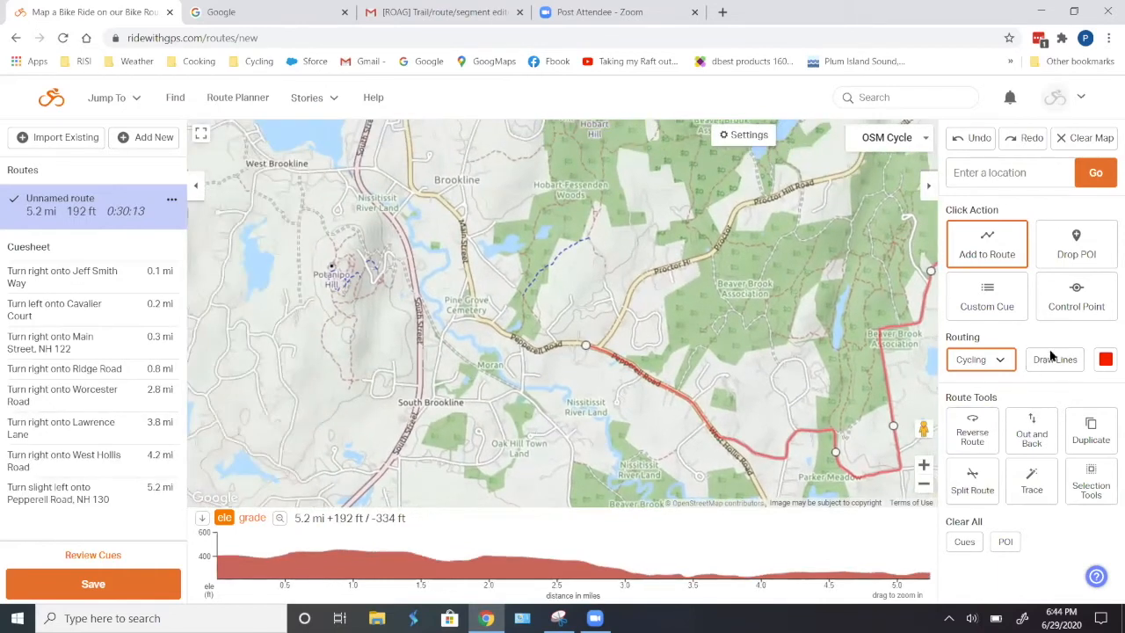
# Set the route line color to black and extend the route along Pepperell Road to Main Street in Brookline.
pyautogui.click(1106, 360)
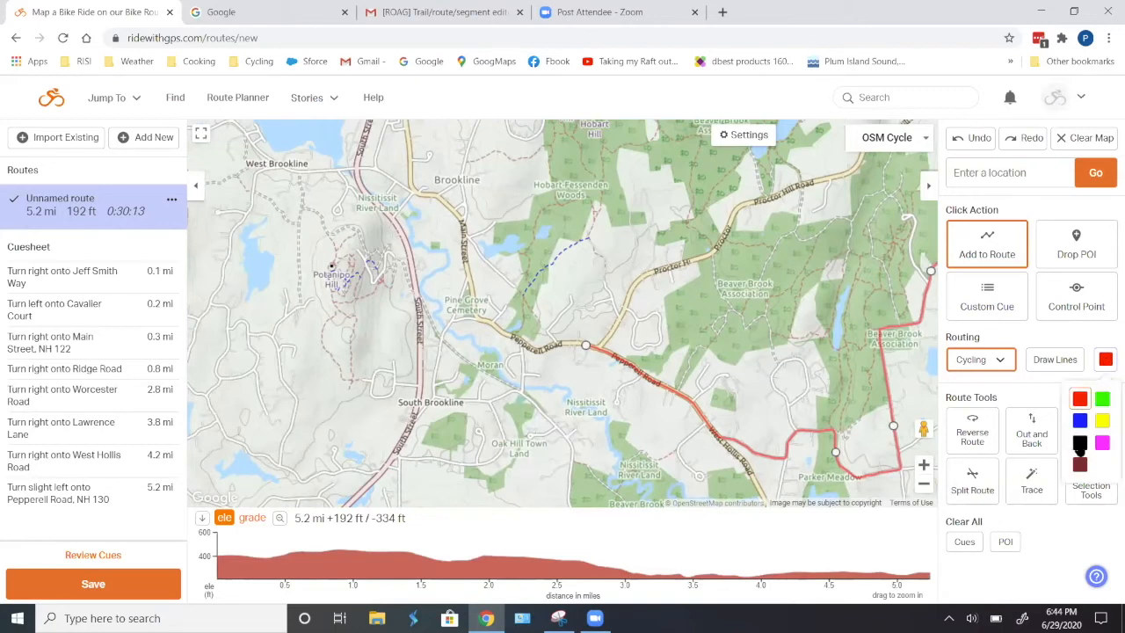
pyautogui.click(1080, 445)
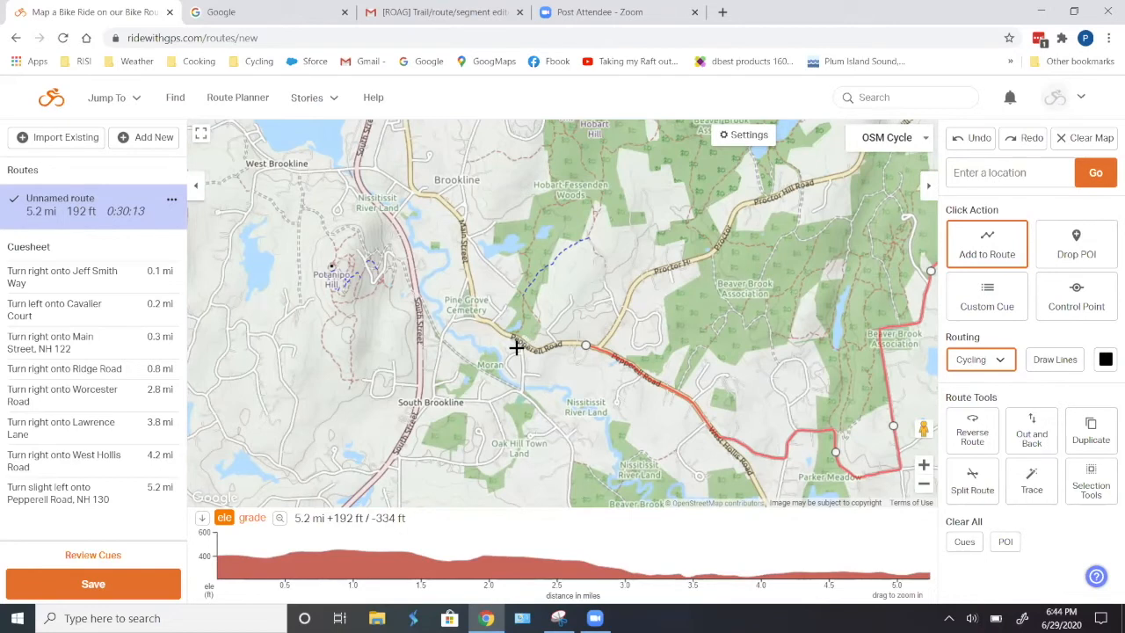
pyautogui.click(464, 244)
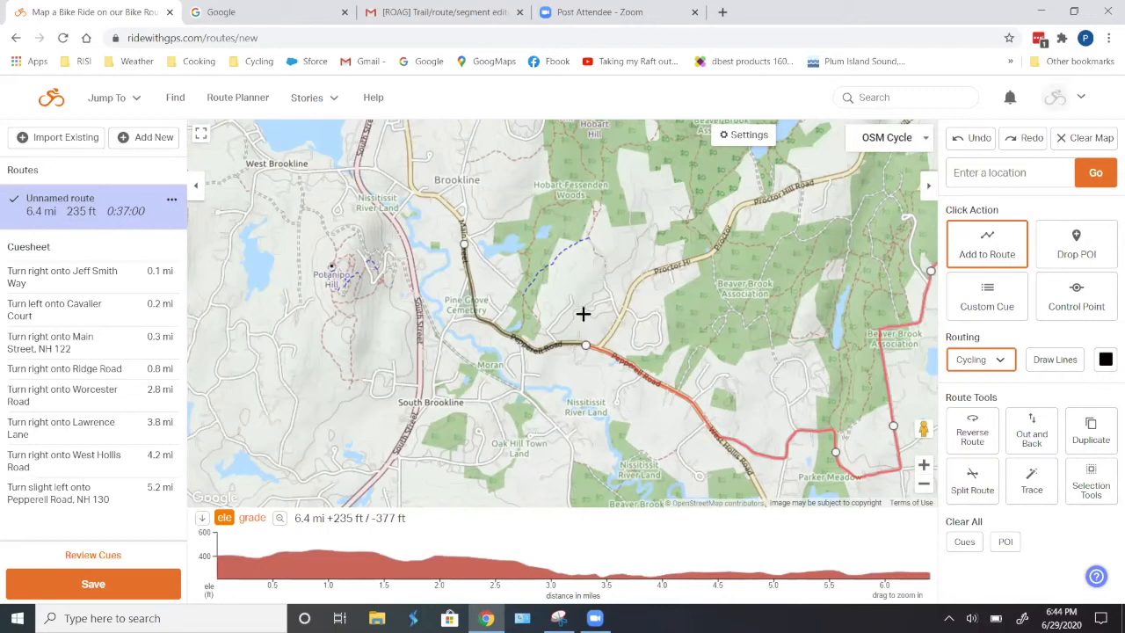
# Set the route line color back to red and extend the route along Meetinghouse Hill Road to just east of South Street.
pyautogui.click(1105, 363)
pyautogui.click(1080, 398)
pyautogui.moveTo(575, 228); pyautogui.dragTo(628, 364)
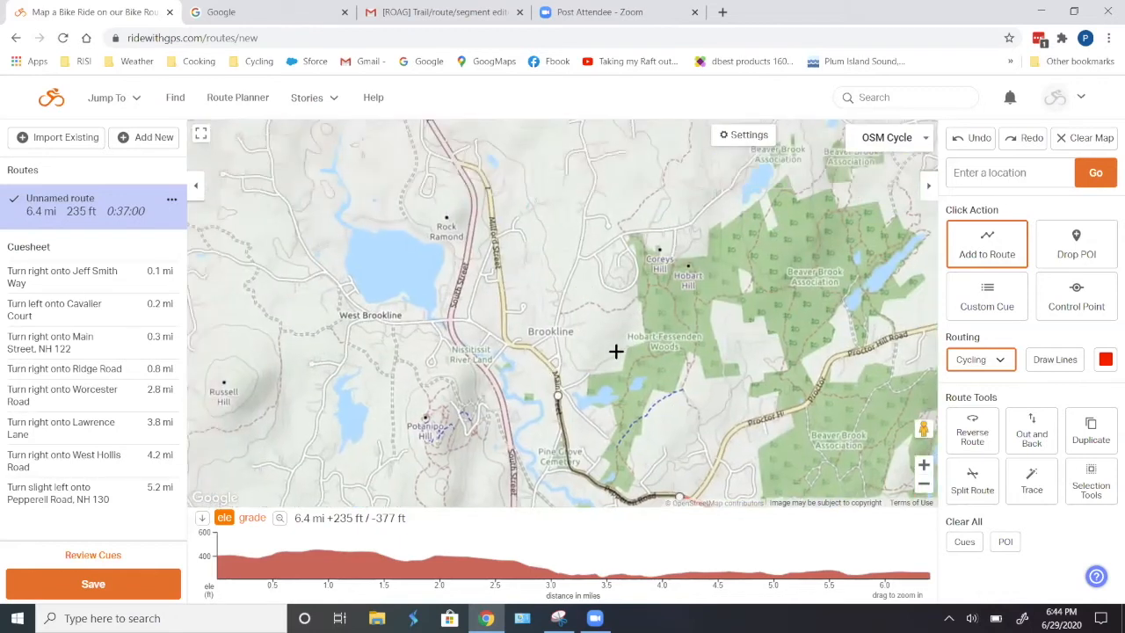
pyautogui.scroll(2, 449, 306)
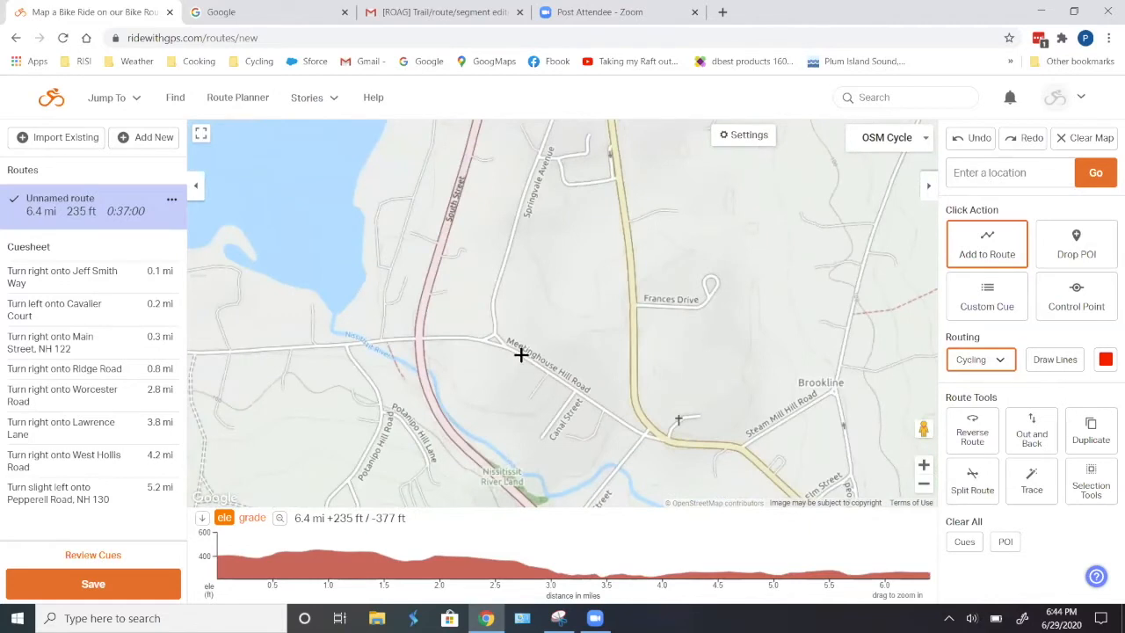
pyautogui.click(522, 354)
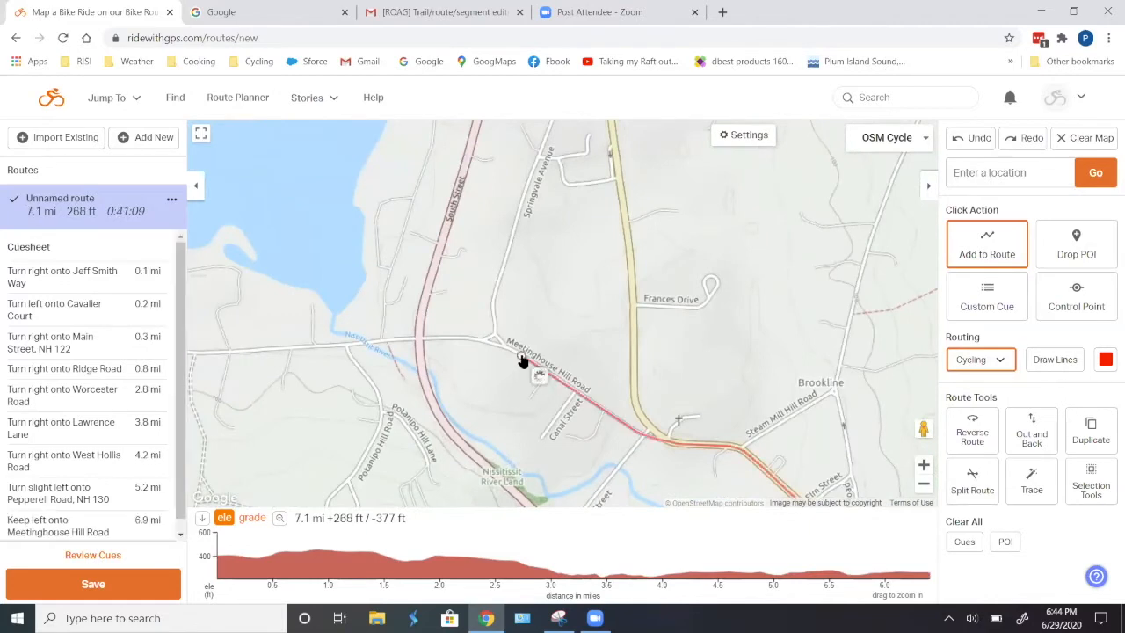
pyautogui.click(441, 336)
# Try extending the route north toward the minor road beside the pond, and undo both added points.
pyautogui.click(423, 168)
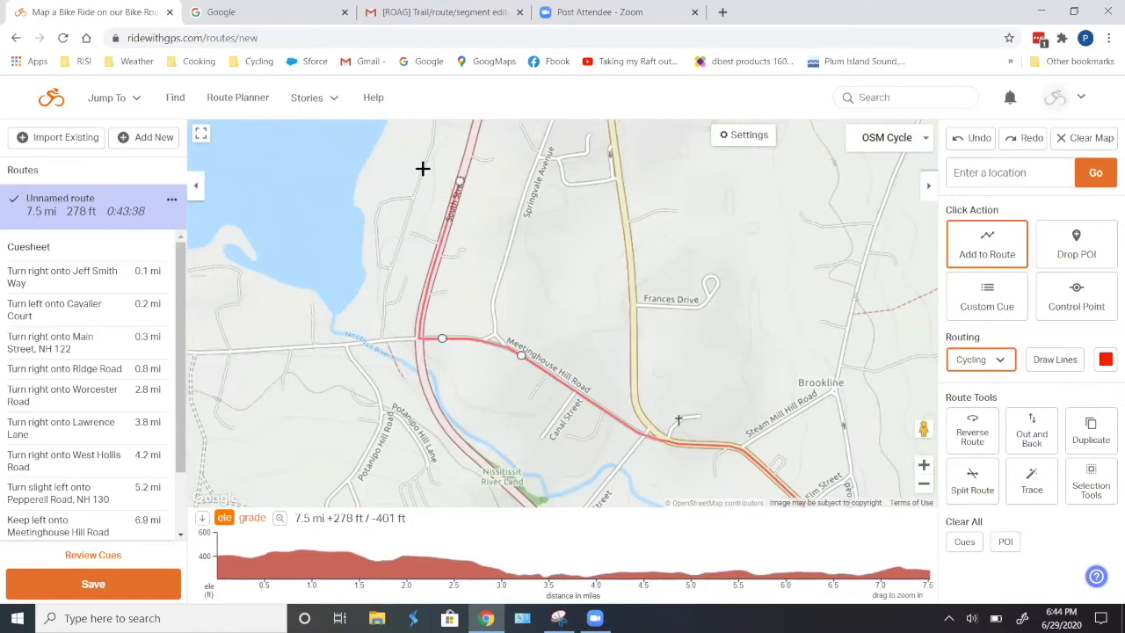
pyautogui.moveTo(420, 188); pyautogui.dragTo(416, 244)
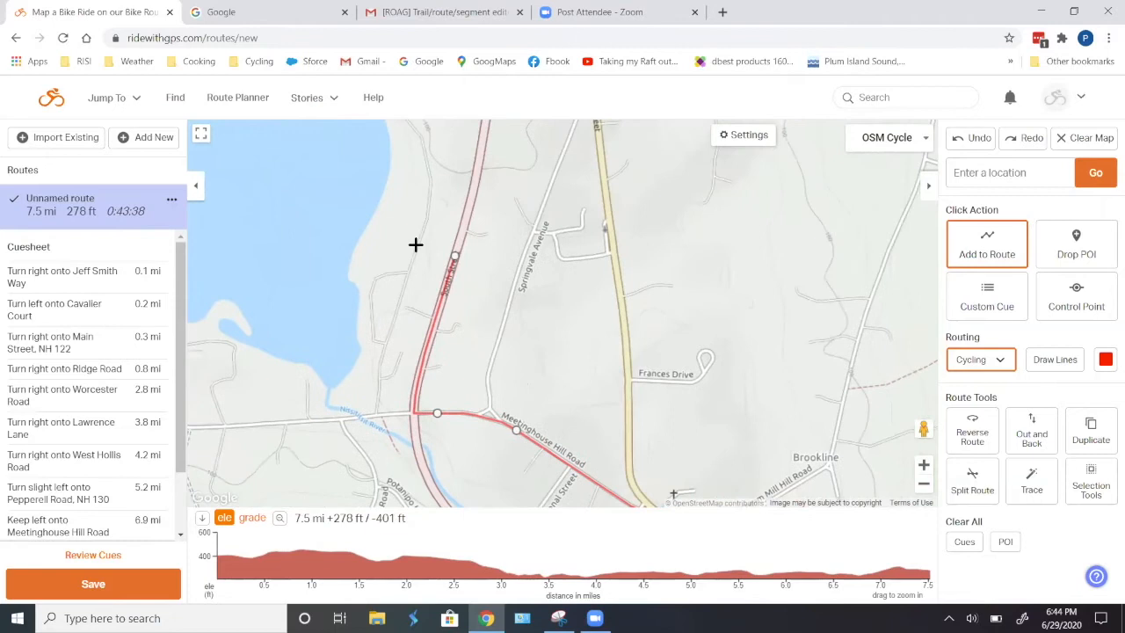
pyautogui.click(429, 178)
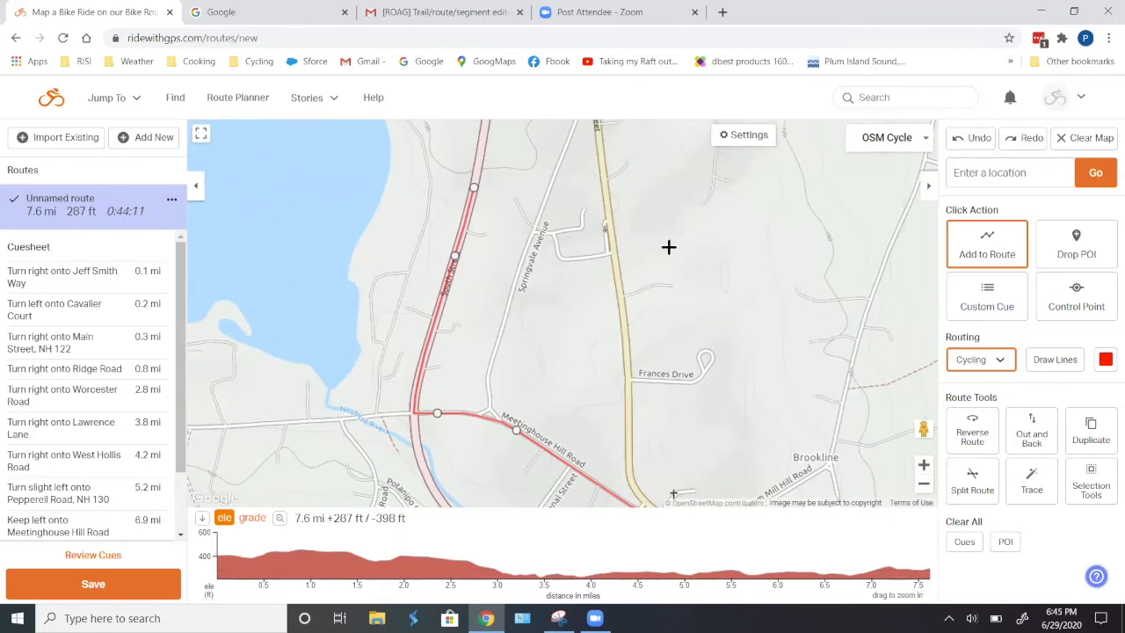
pyautogui.click(967, 143)
pyautogui.click(967, 142)
# Switch the base map to Map and try extending the route north along Fire Road beside the pond.
pyautogui.click(903, 144)
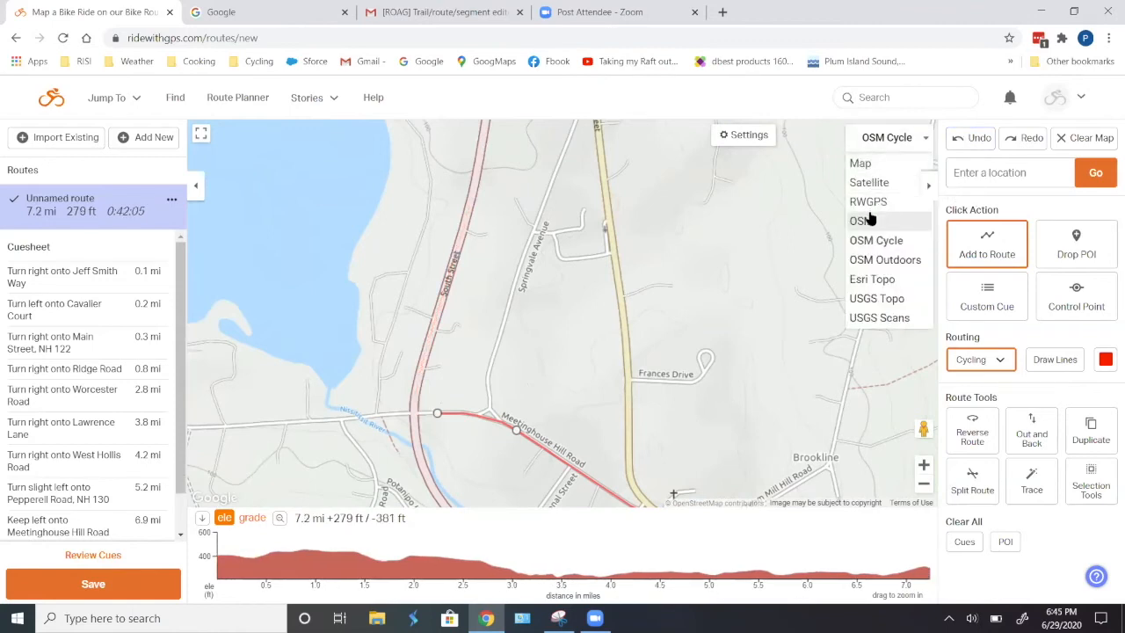
pyautogui.click(866, 165)
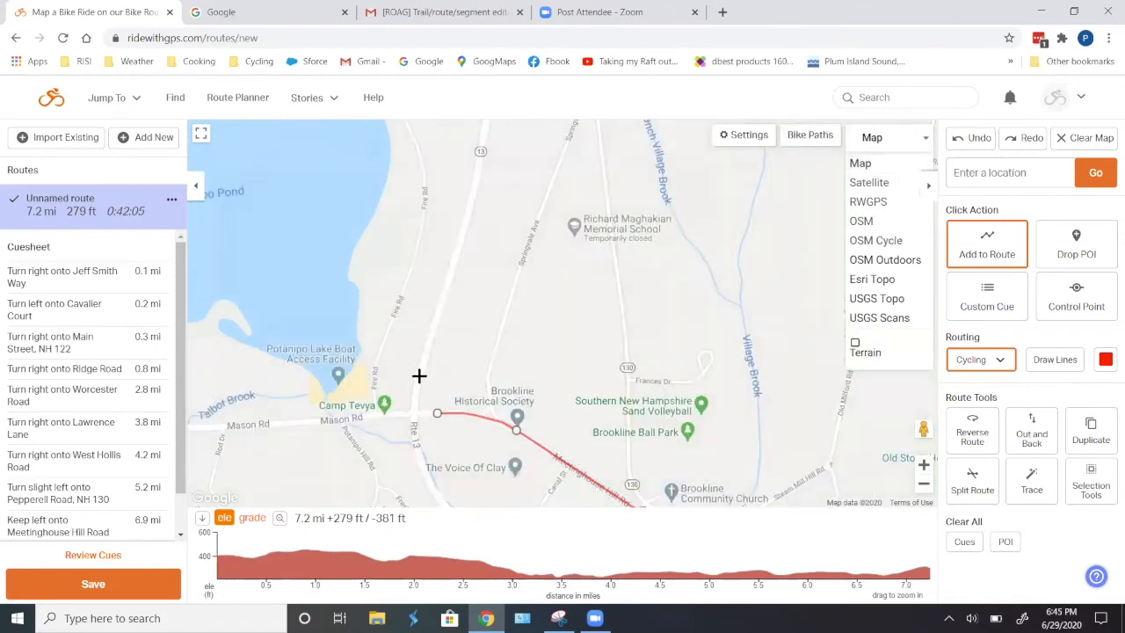
pyautogui.click(417, 250)
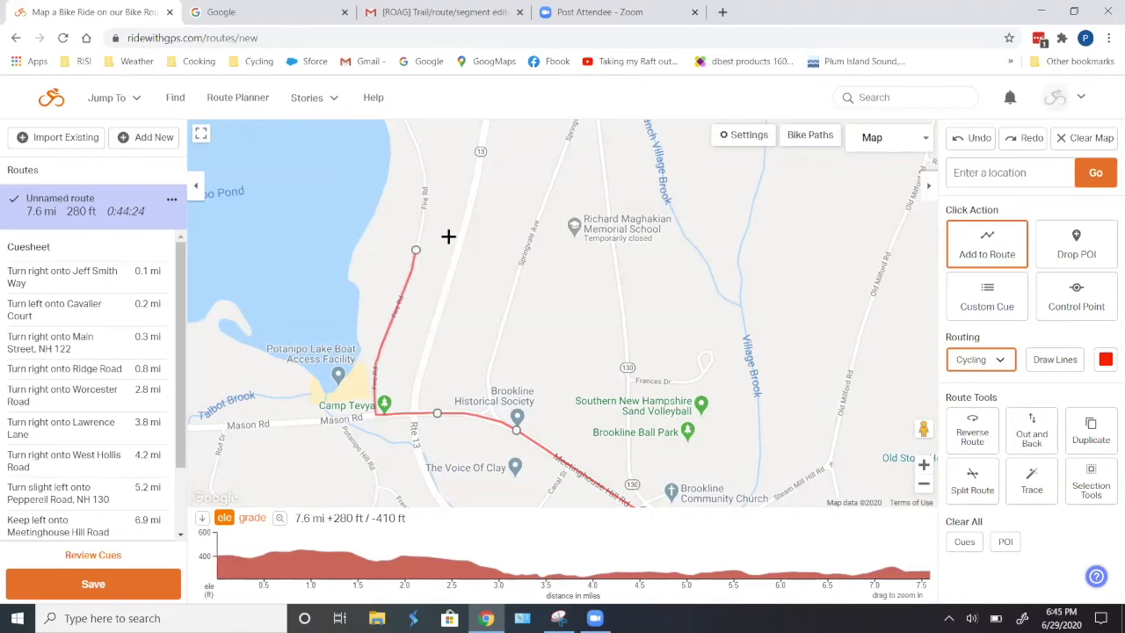
pyautogui.moveTo(444, 222); pyautogui.dragTo(438, 308)
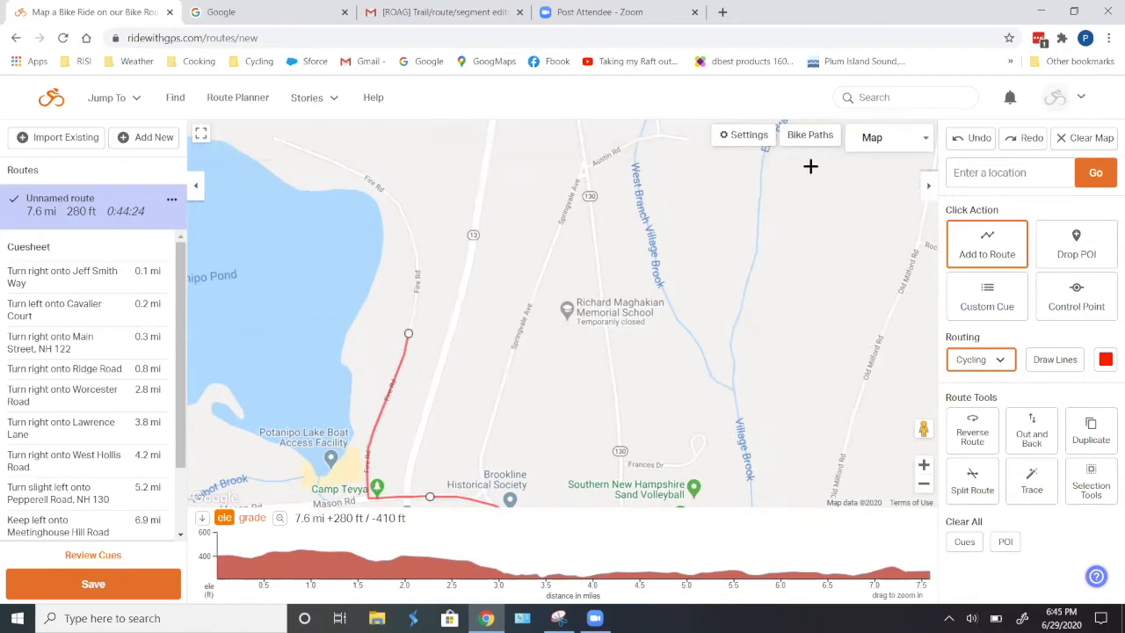
# Set the base map to OSM Cycle and undo the Fire Road extension.
pyautogui.click(873, 142)
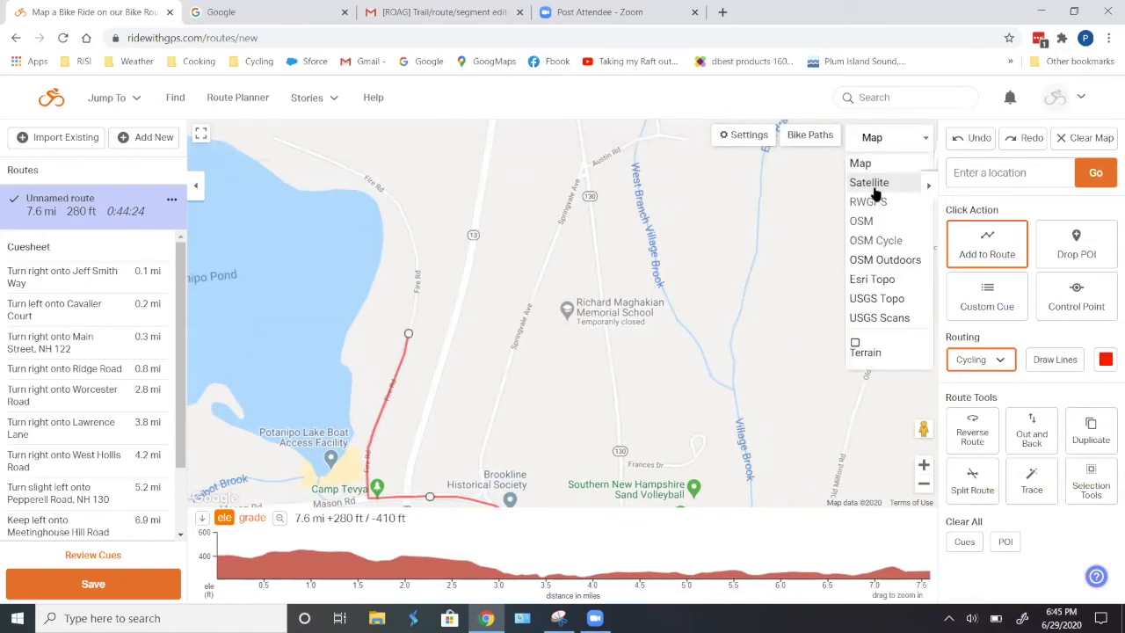
pyautogui.click(872, 241)
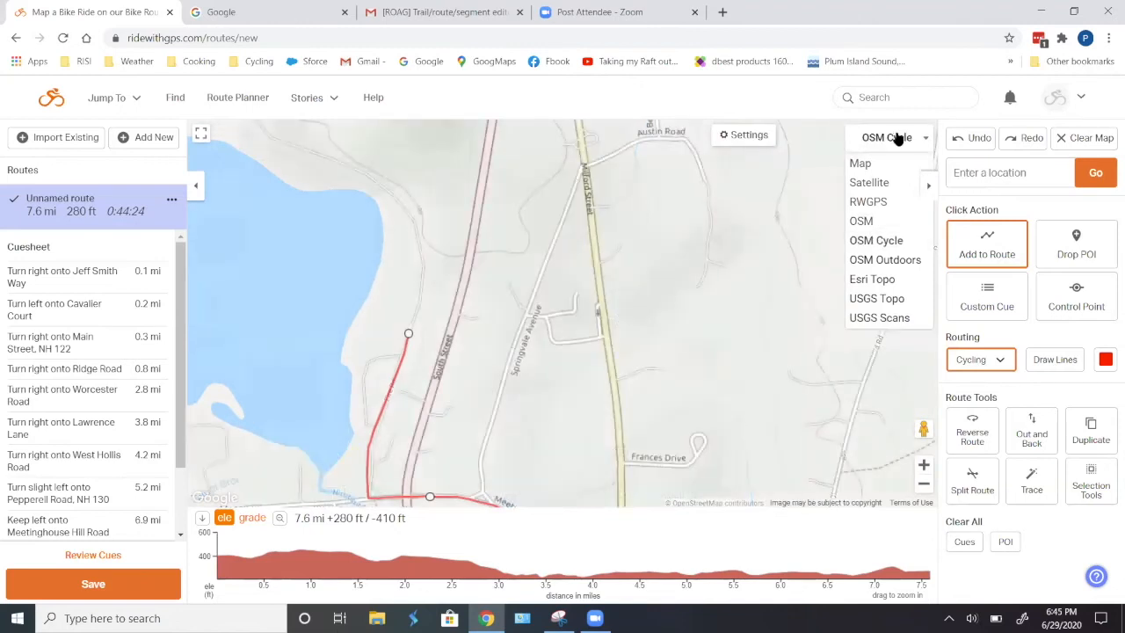
pyautogui.click(974, 140)
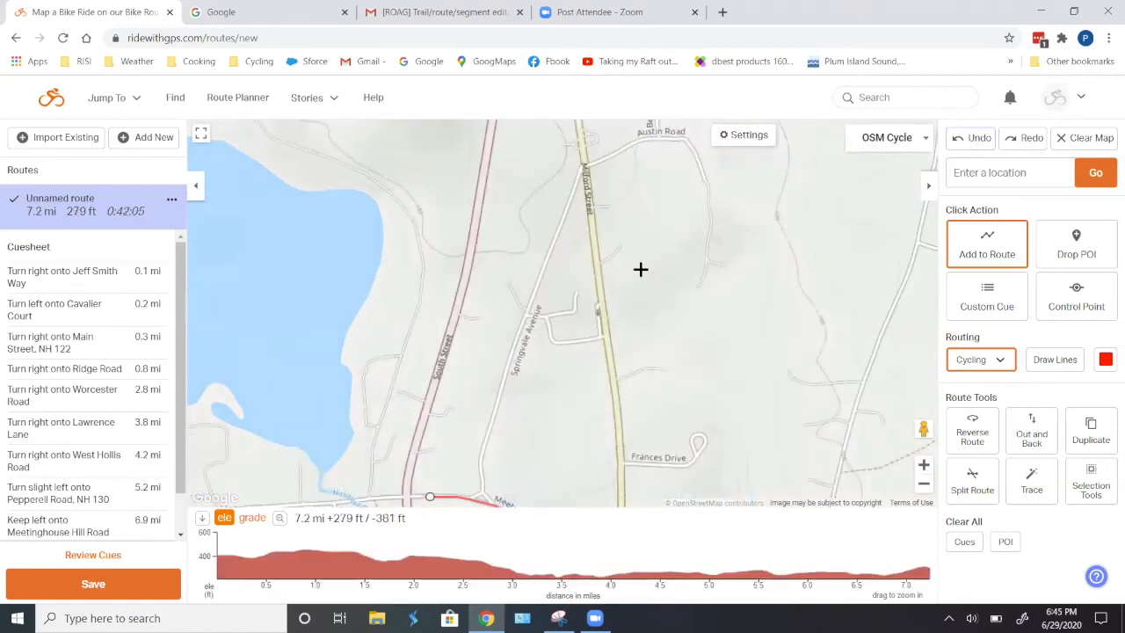
# Extend the route west across South Street to a point just east of the Nissitissit River crossing.
pyautogui.moveTo(449, 406); pyautogui.dragTo(542, 307)
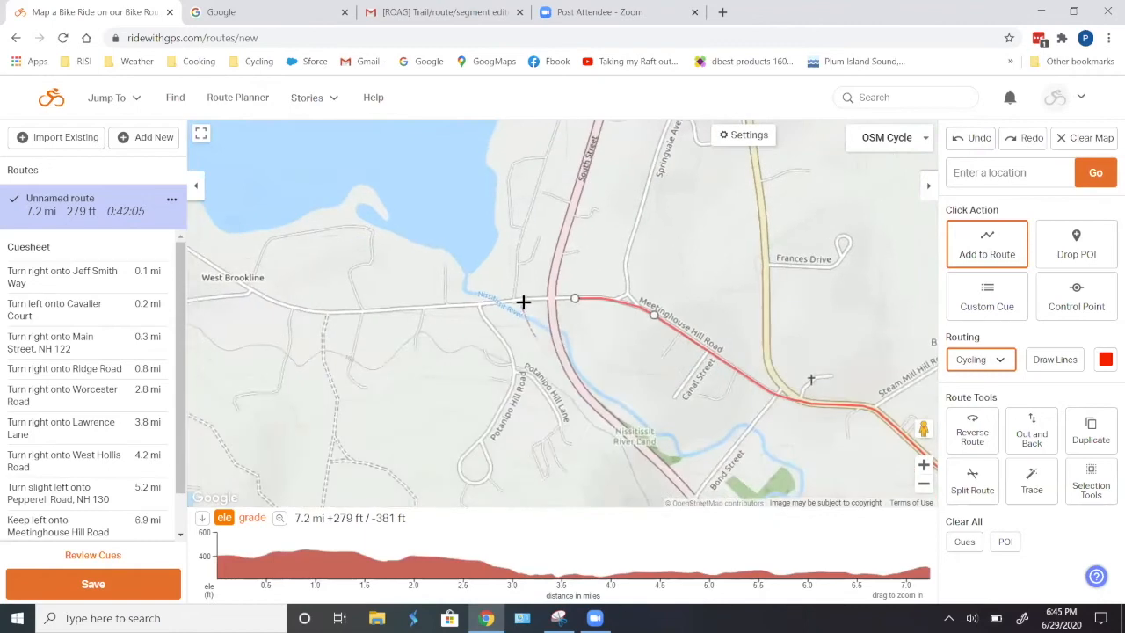
pyautogui.click(516, 300)
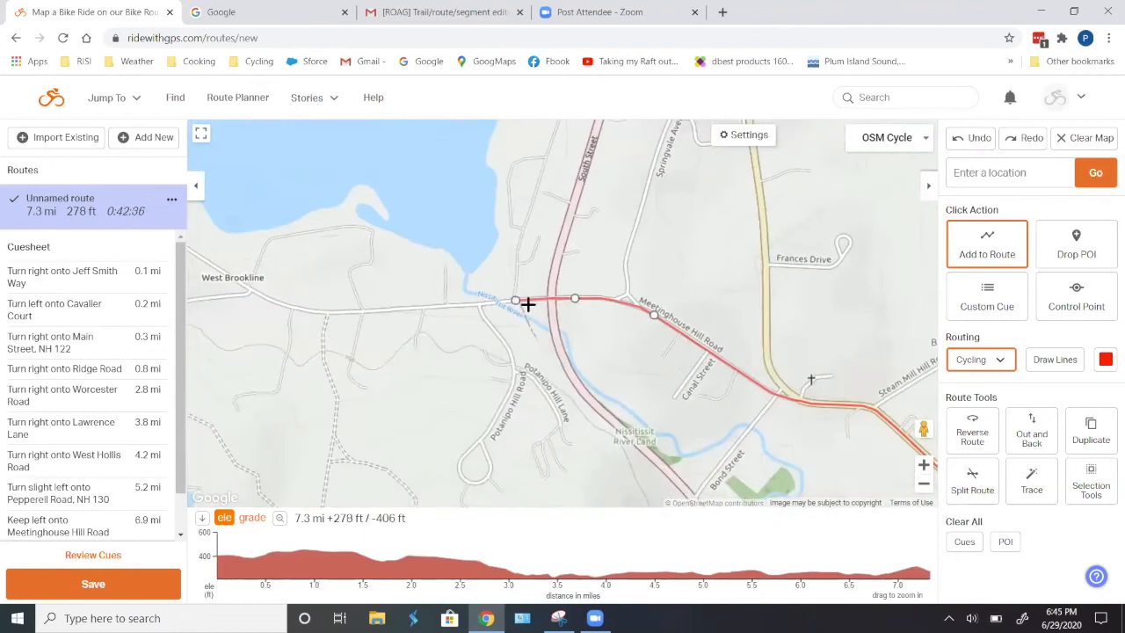
# Switch routing to Draw Lines and extend the route north from the Nissitissit River crossing along the pond's east side.
pyautogui.click(1053, 362)
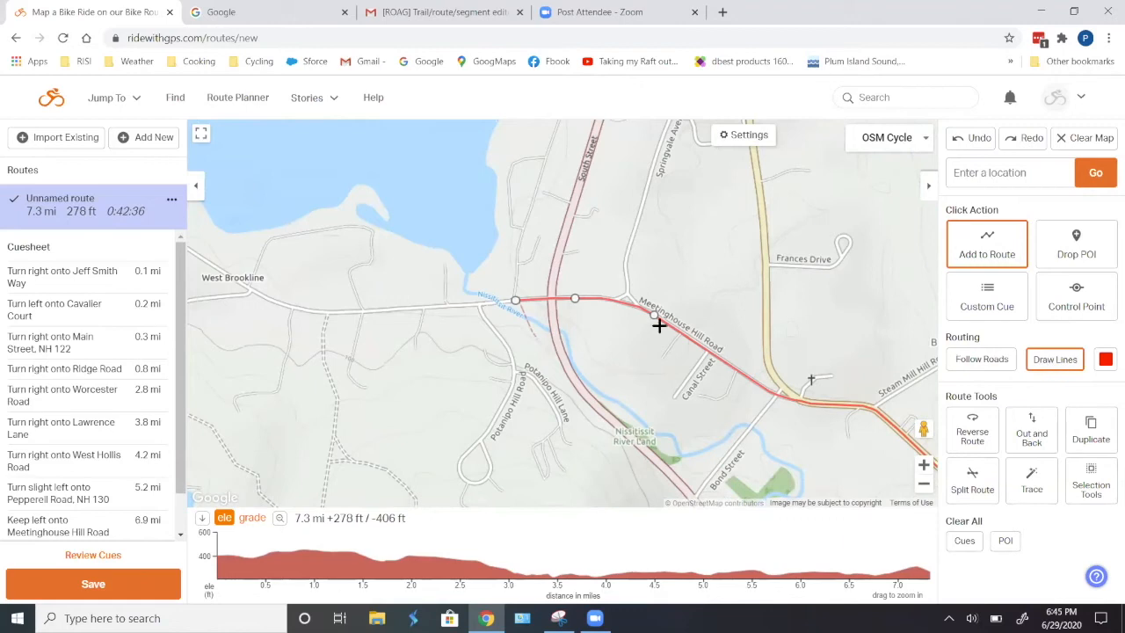
pyautogui.moveTo(483, 253); pyautogui.dragTo(464, 371)
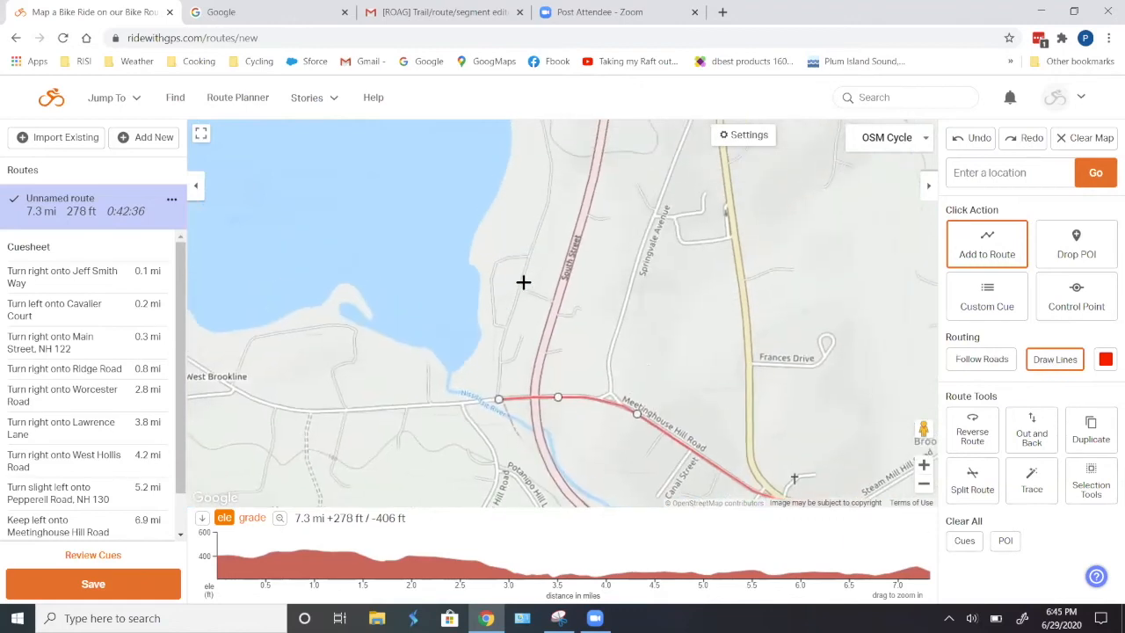
pyautogui.click(499, 349)
pyautogui.click(548, 202)
pyautogui.moveTo(519, 198); pyautogui.dragTo(476, 382)
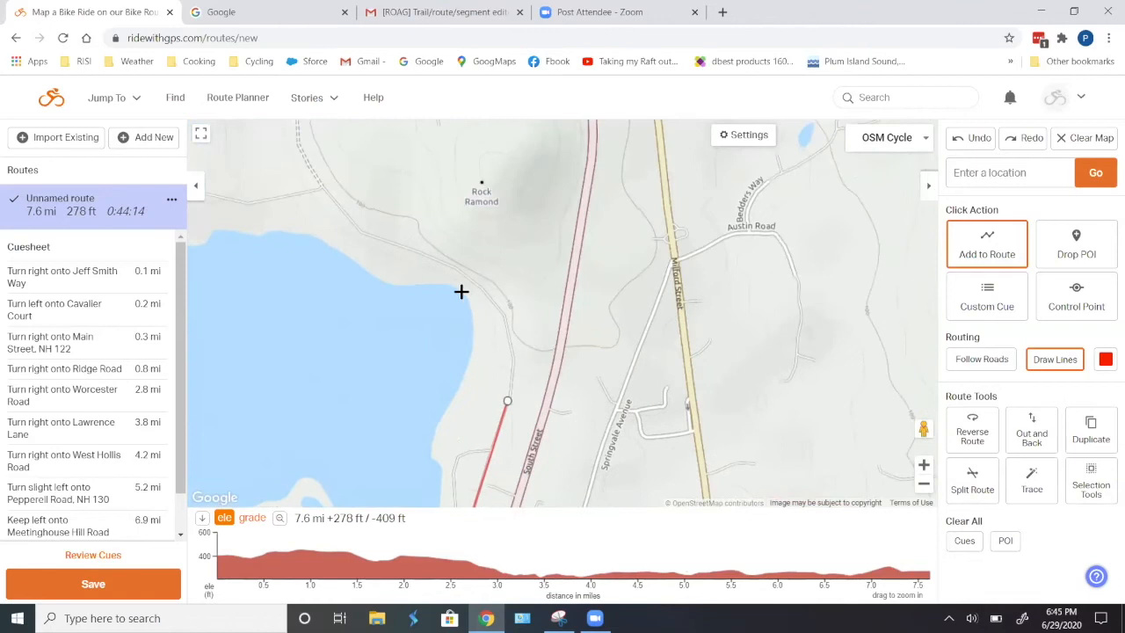
# Draw a line past the pond's northeast corner and bend it at three points onto the minor road.
pyautogui.click(405, 247)
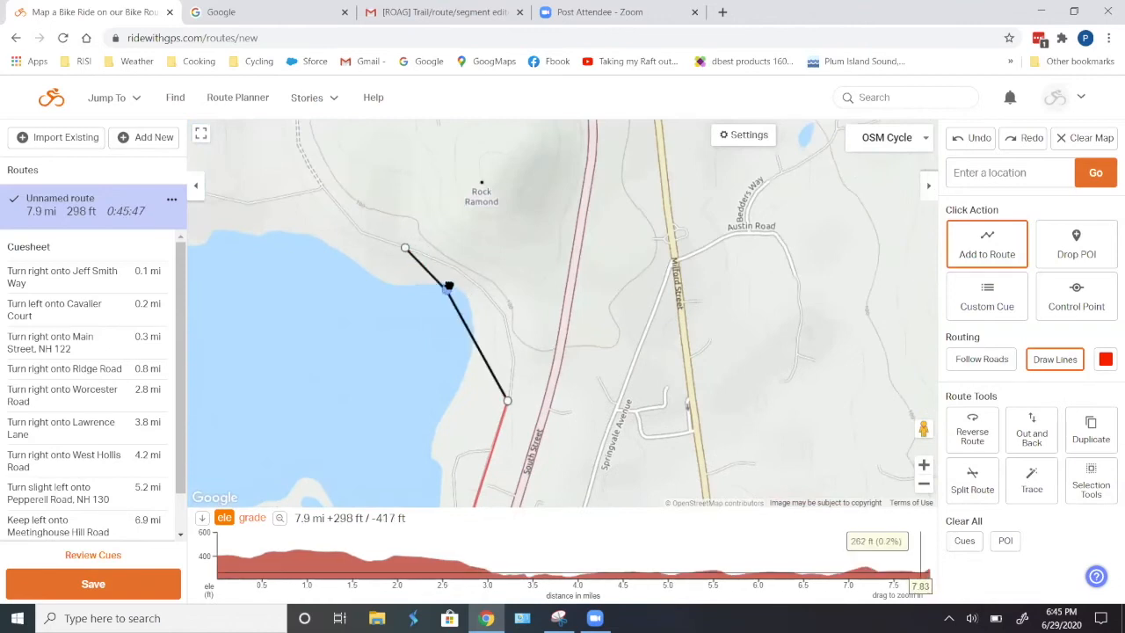
pyautogui.moveTo(449, 286); pyautogui.dragTo(453, 265)
pyautogui.moveTo(467, 315); pyautogui.dragTo(490, 293)
pyautogui.moveTo(500, 339); pyautogui.dragTo(509, 370)
# Draw four short segments northwest along the minor road above the pond to the start of the dashed trail.
pyautogui.click(385, 240)
pyautogui.click(350, 223)
pyautogui.click(327, 195)
pyautogui.click(317, 175)
# Switch routing back to Follow Roads with Cycling and extend the route north along the dashed trail toward North Brookline.
pyautogui.moveTo(464, 255); pyautogui.dragTo(577, 363)
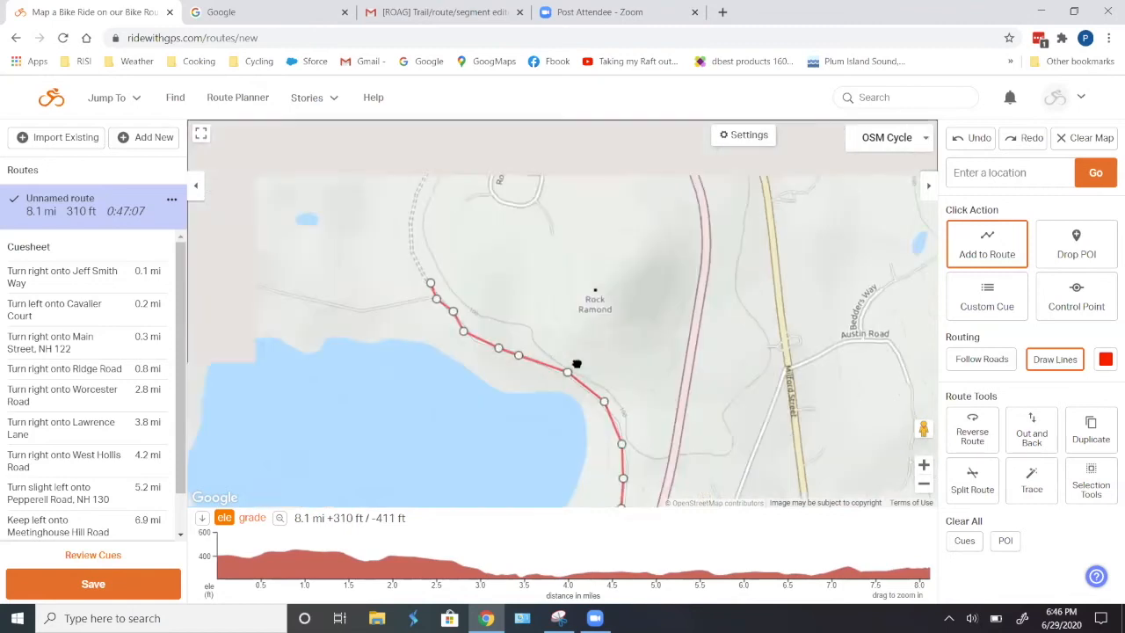
pyautogui.scroll(-1, 440, 369)
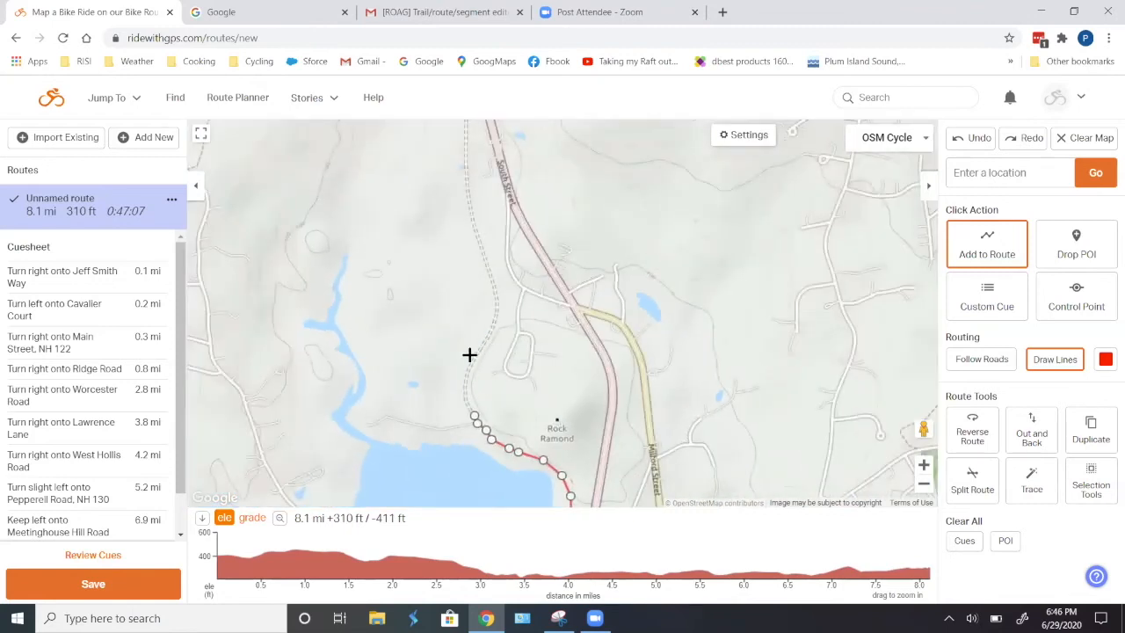
pyautogui.click(978, 362)
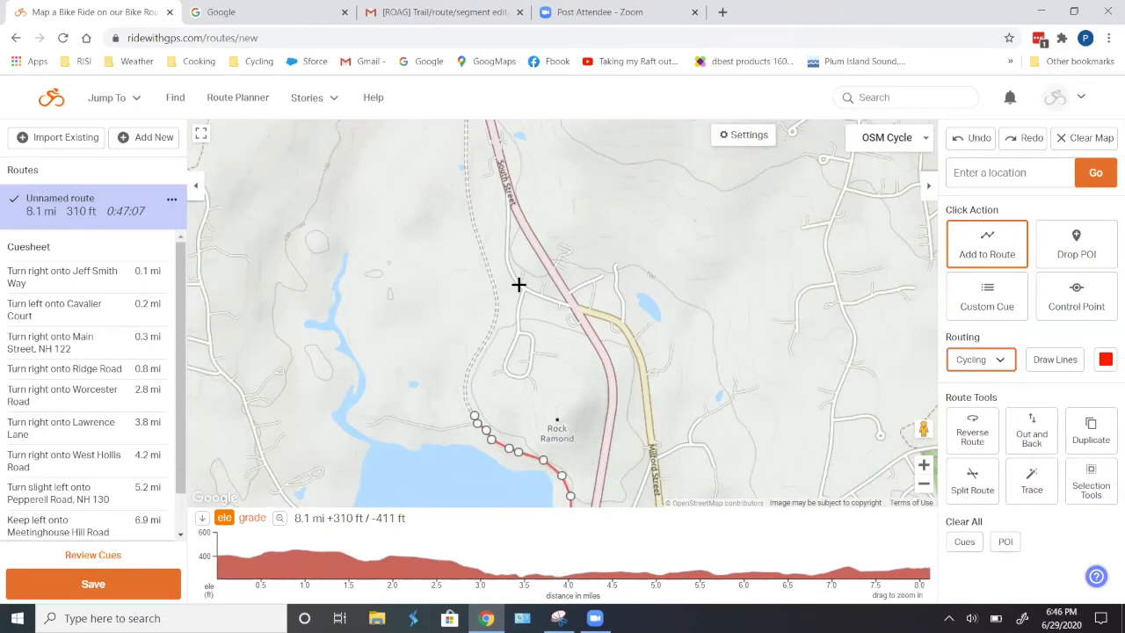
pyautogui.click(469, 192)
# Extend the route north to North Brookline, west along the side road, and southwest partway down the dashed footpath.
pyautogui.moveTo(408, 288); pyautogui.dragTo(467, 385)
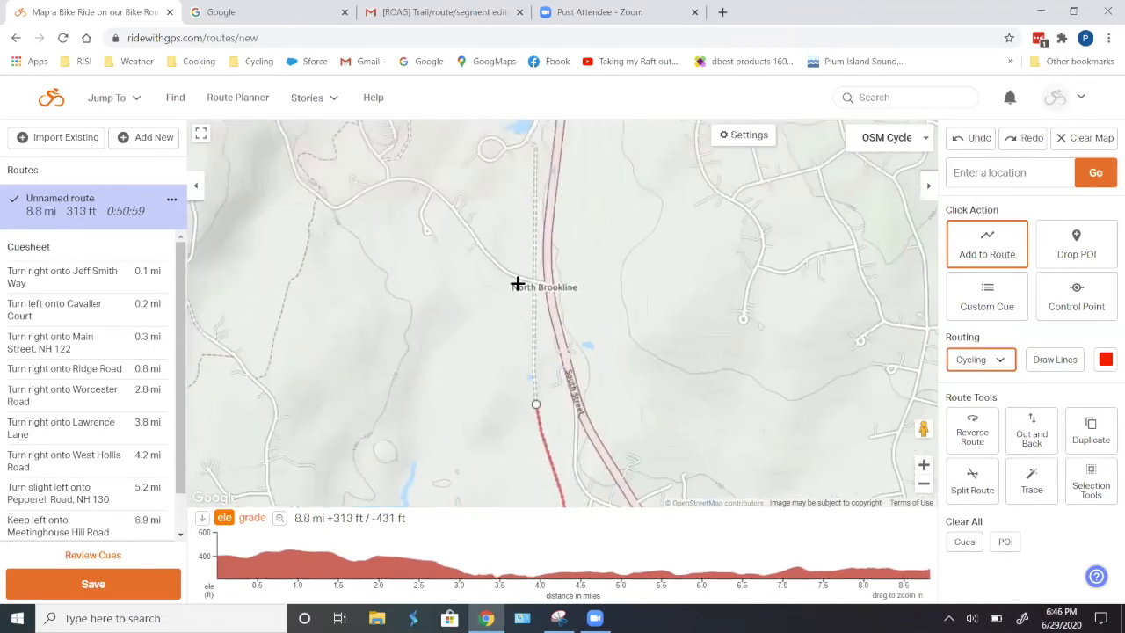
pyautogui.click(494, 260)
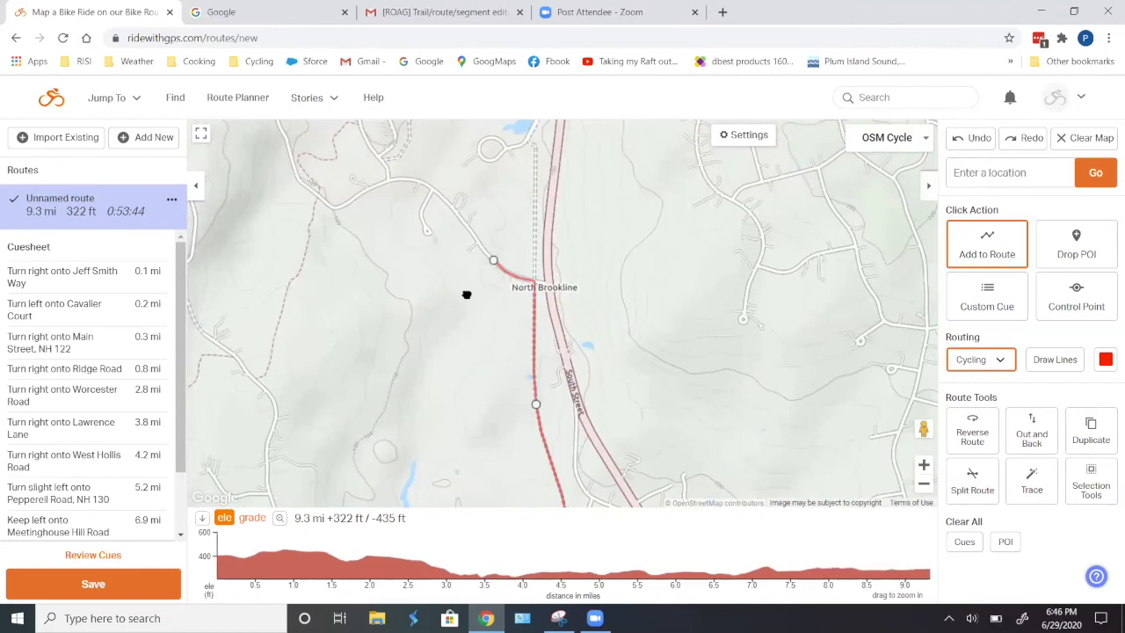
pyautogui.moveTo(466, 295); pyautogui.dragTo(523, 327)
pyautogui.click(414, 226)
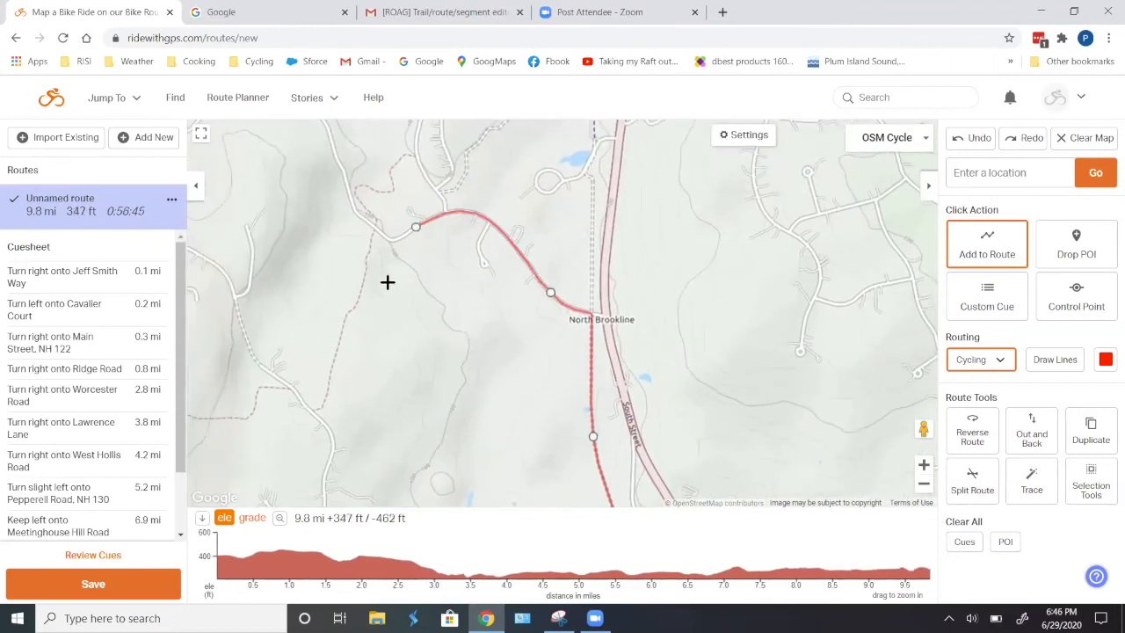
pyautogui.click(339, 339)
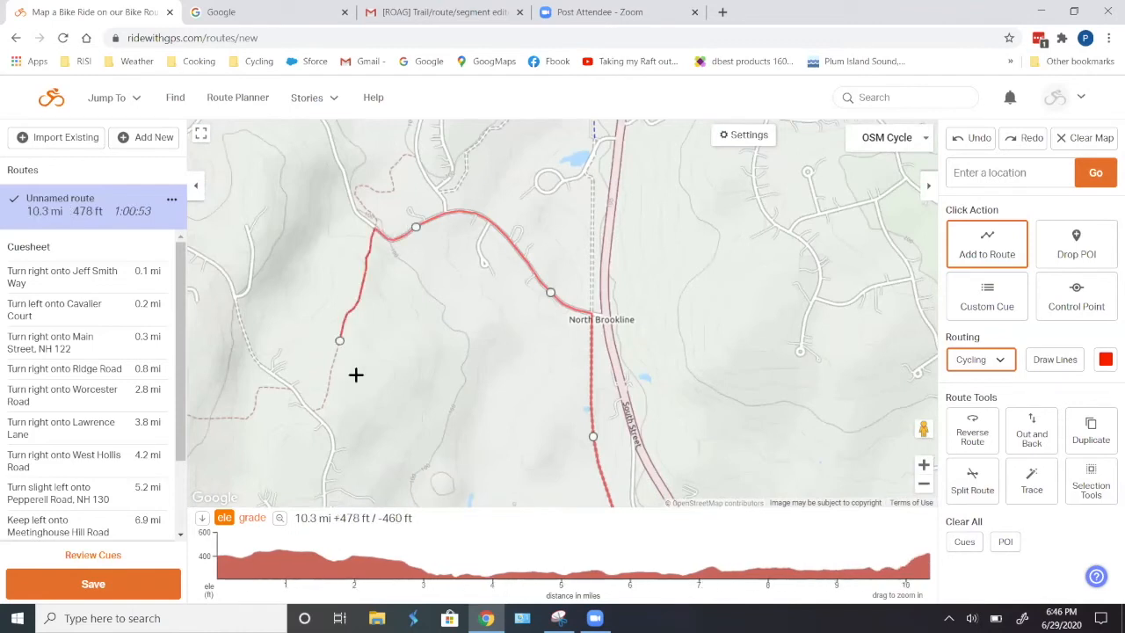
# Extend the route down the footpath and across the road onto the dashed path heading west.
pyautogui.moveTo(477, 314); pyautogui.dragTo(480, 297)
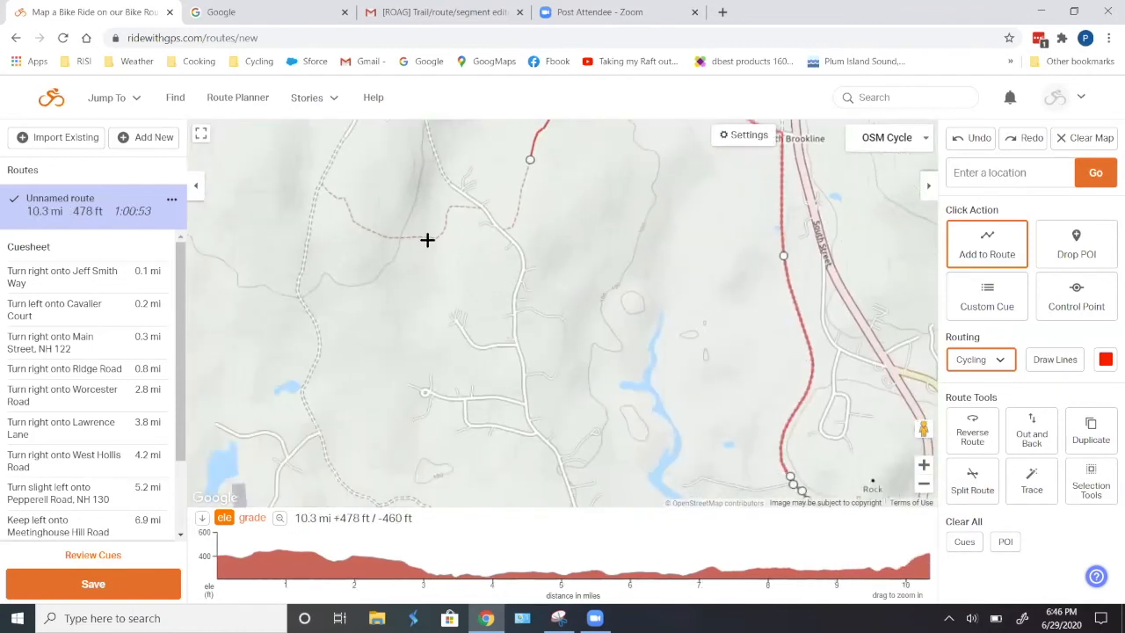
pyautogui.scroll(-1, 452, 276)
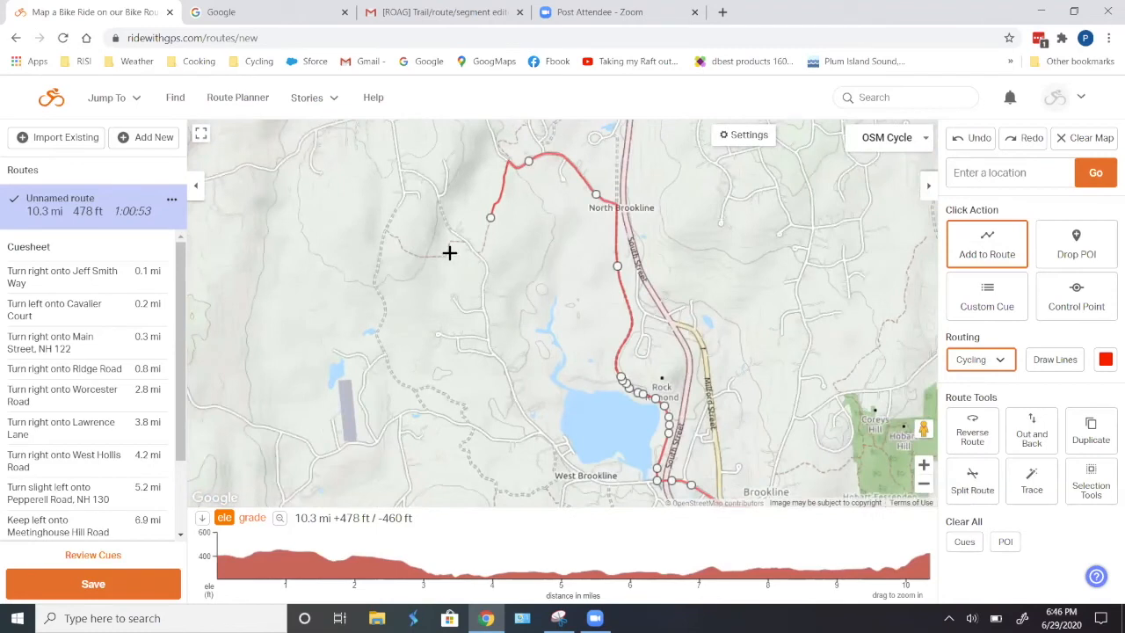
pyautogui.click(442, 262)
# Try routing directly to the dashed trail northeast of Russell Hill, and undo the added section.
pyautogui.moveTo(427, 343); pyautogui.dragTo(407, 208)
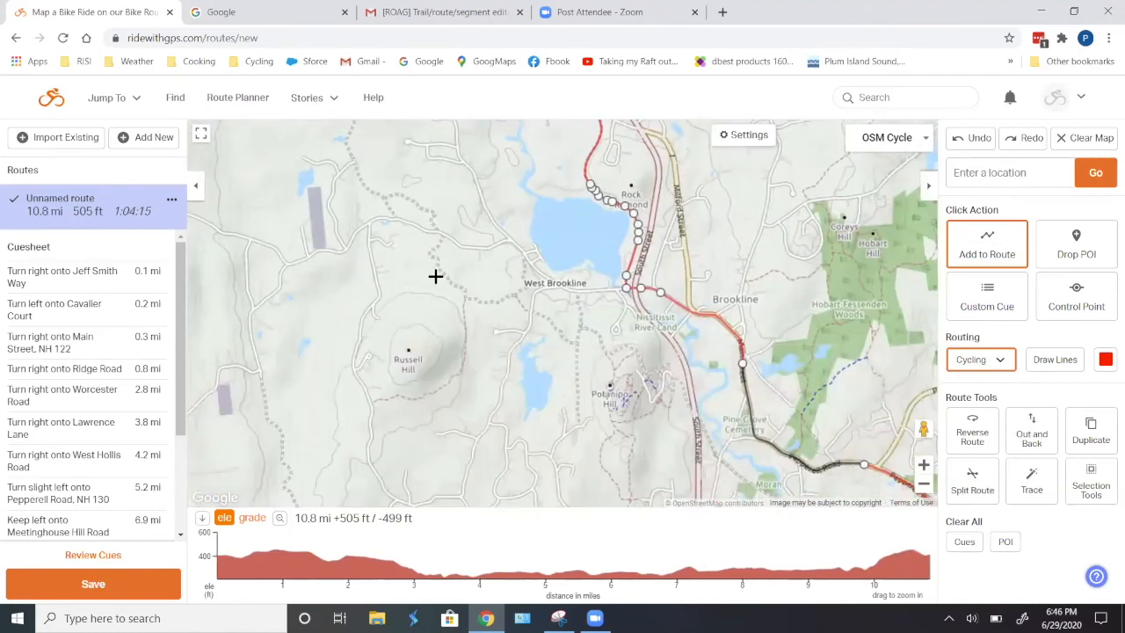
pyautogui.click(449, 279)
pyautogui.moveTo(373, 282); pyautogui.dragTo(437, 426)
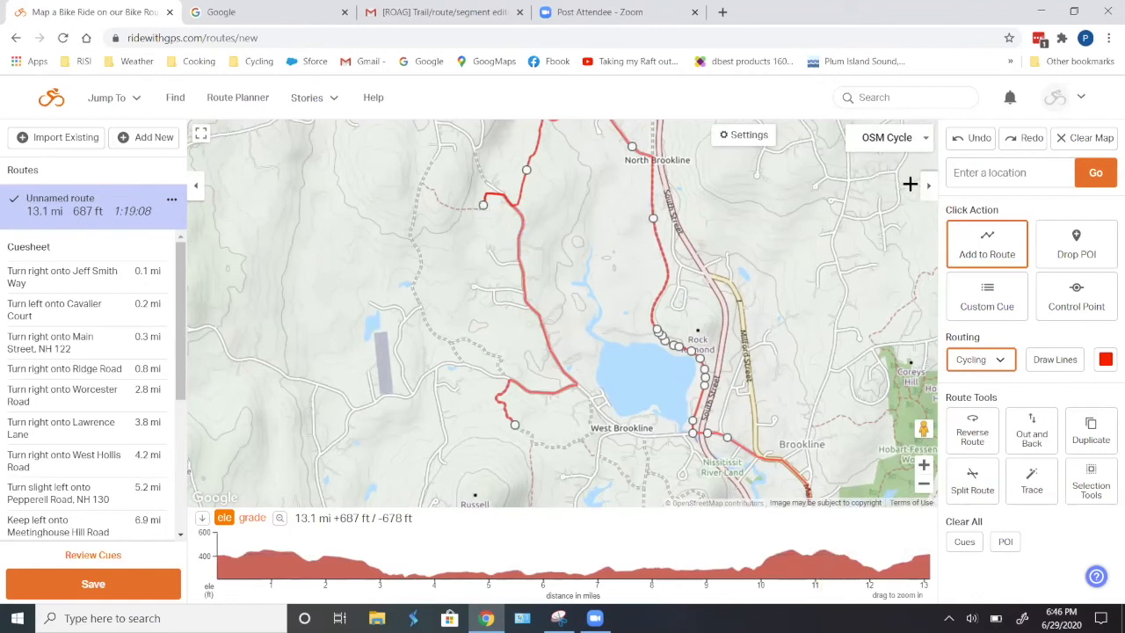
pyautogui.click(974, 143)
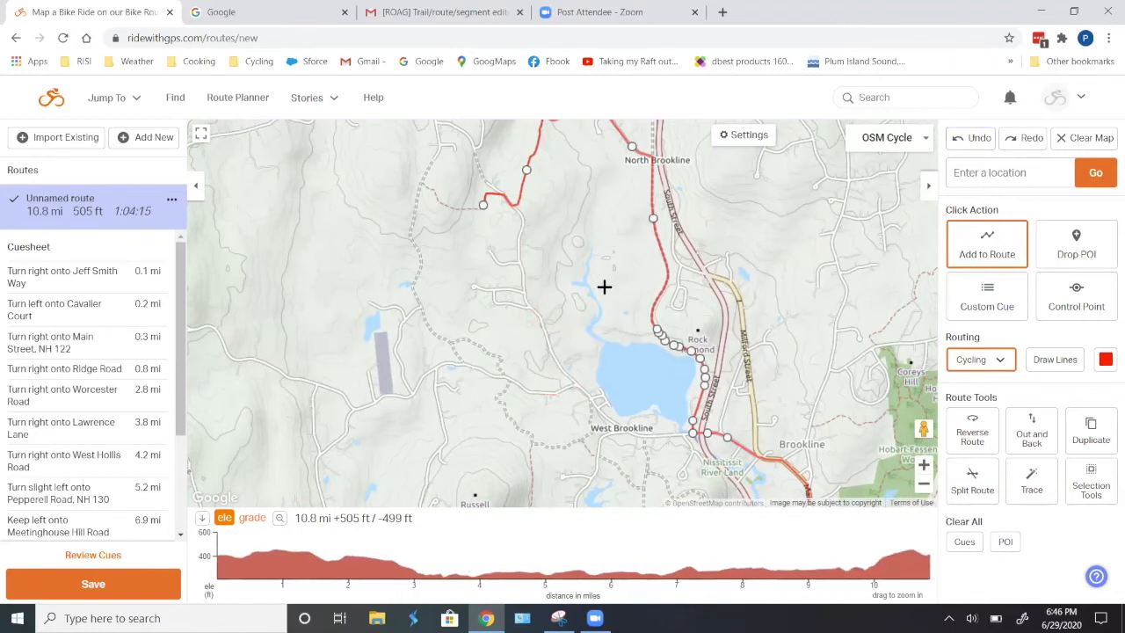
# Extend the route west along the dashed path and south down the dotted trail with four closely spaced points.
pyautogui.click(442, 203)
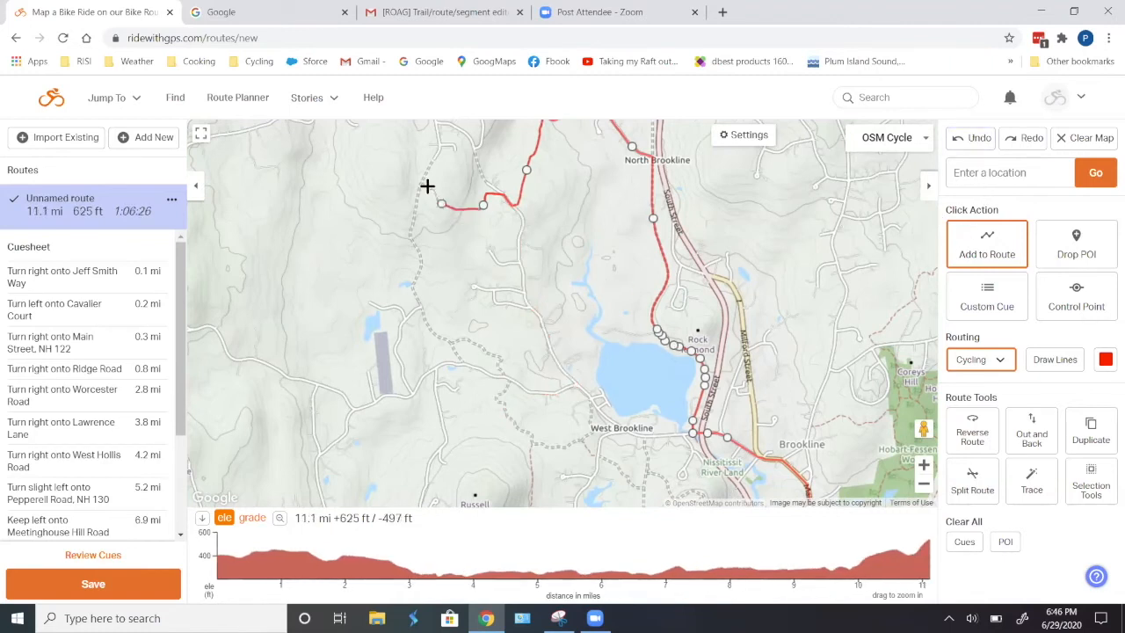
pyautogui.click(426, 187)
pyautogui.click(412, 217)
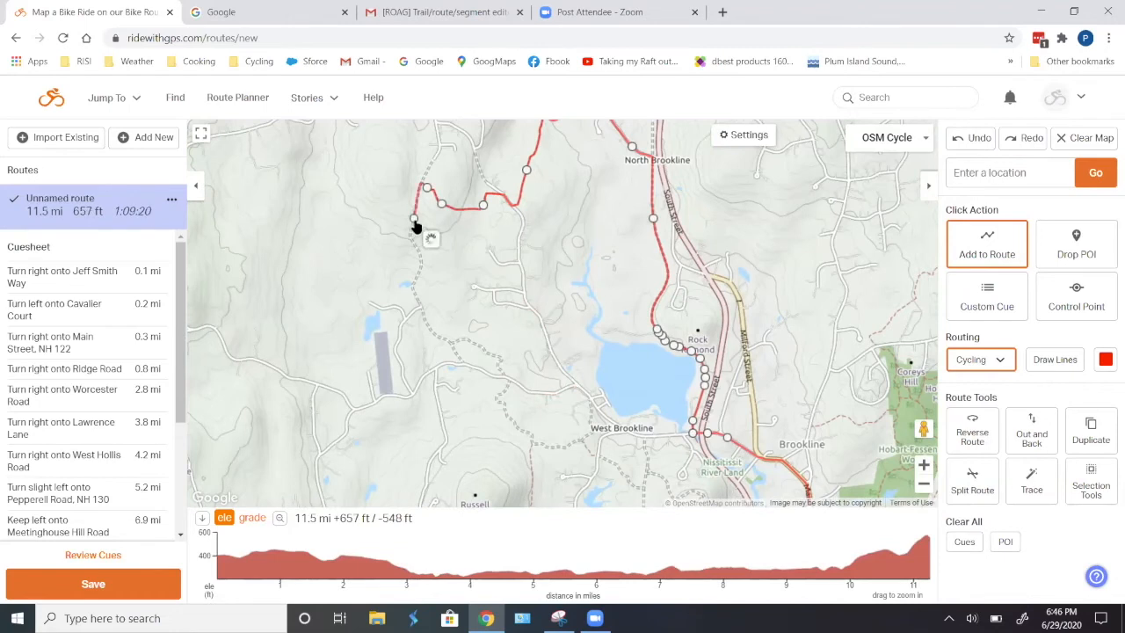
pyautogui.click(414, 281)
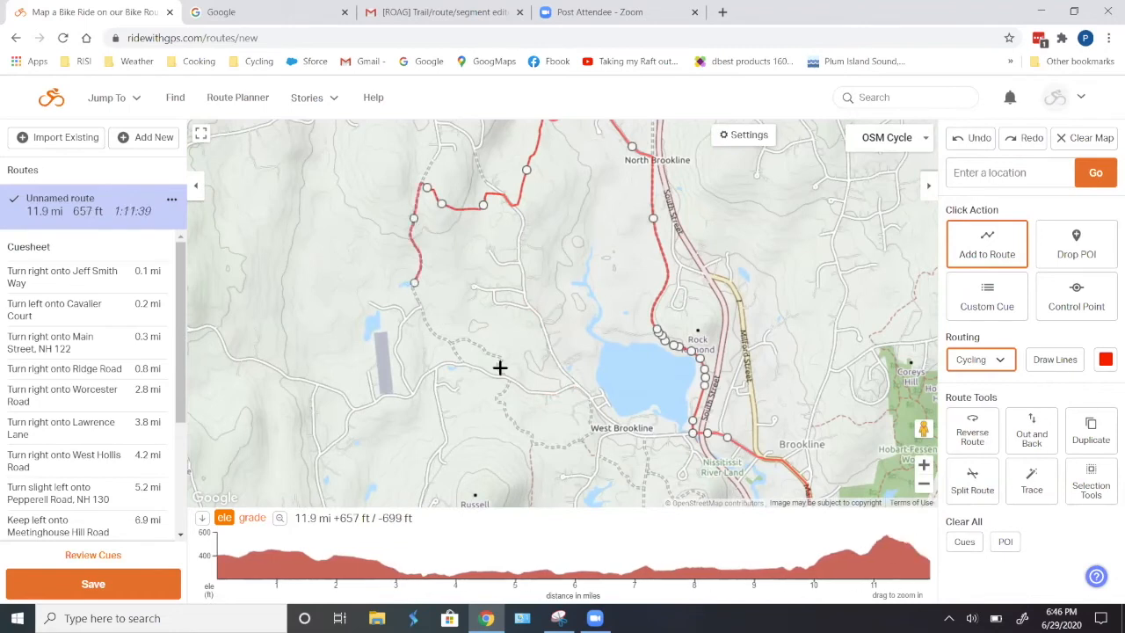
# Extend the route southeast along the dotted trail past Russell Hill to a point southwest of West Brookline.
pyautogui.moveTo(540, 413); pyautogui.dragTo(473, 342)
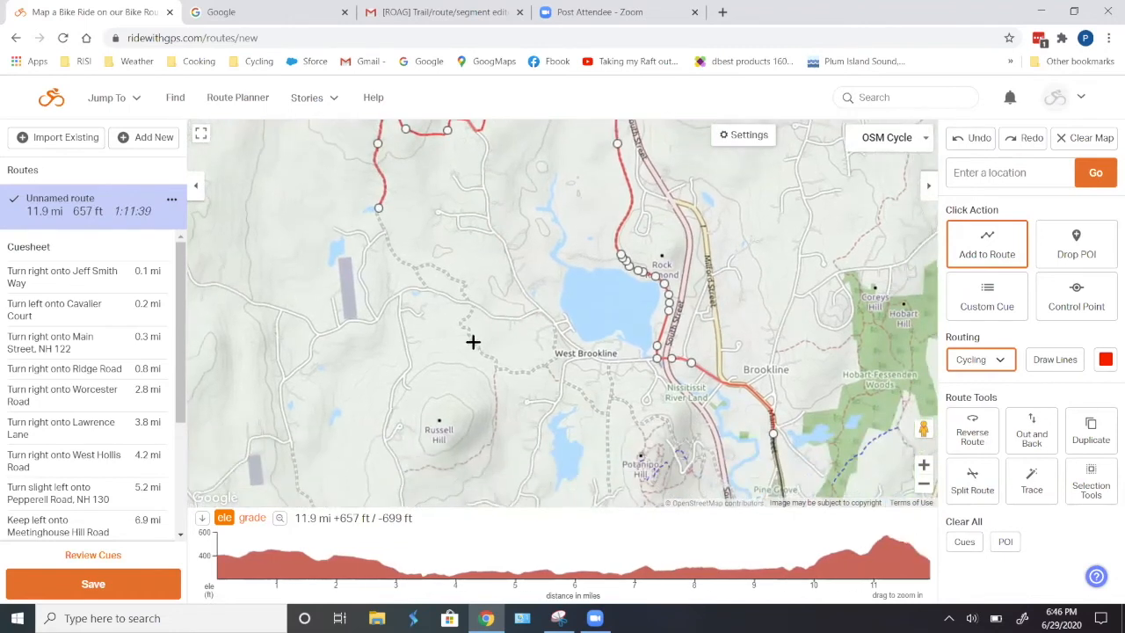
pyautogui.click(474, 344)
pyautogui.moveTo(520, 390); pyautogui.dragTo(465, 344)
pyautogui.scroll(1, 465, 344)
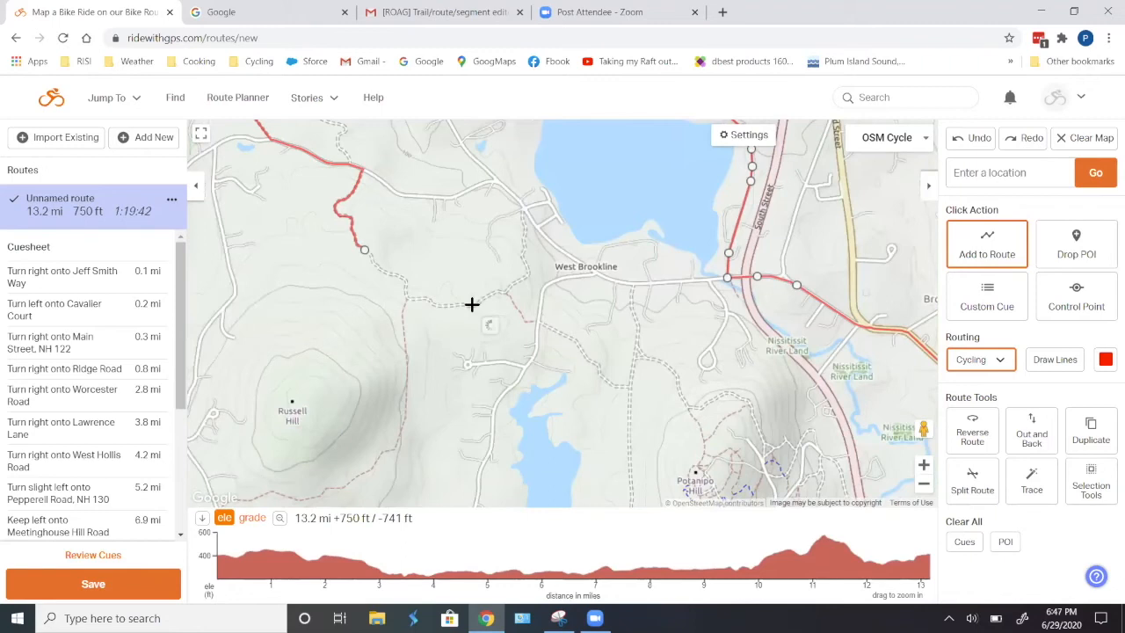
pyautogui.click(472, 303)
pyautogui.moveTo(501, 336); pyautogui.dragTo(440, 317)
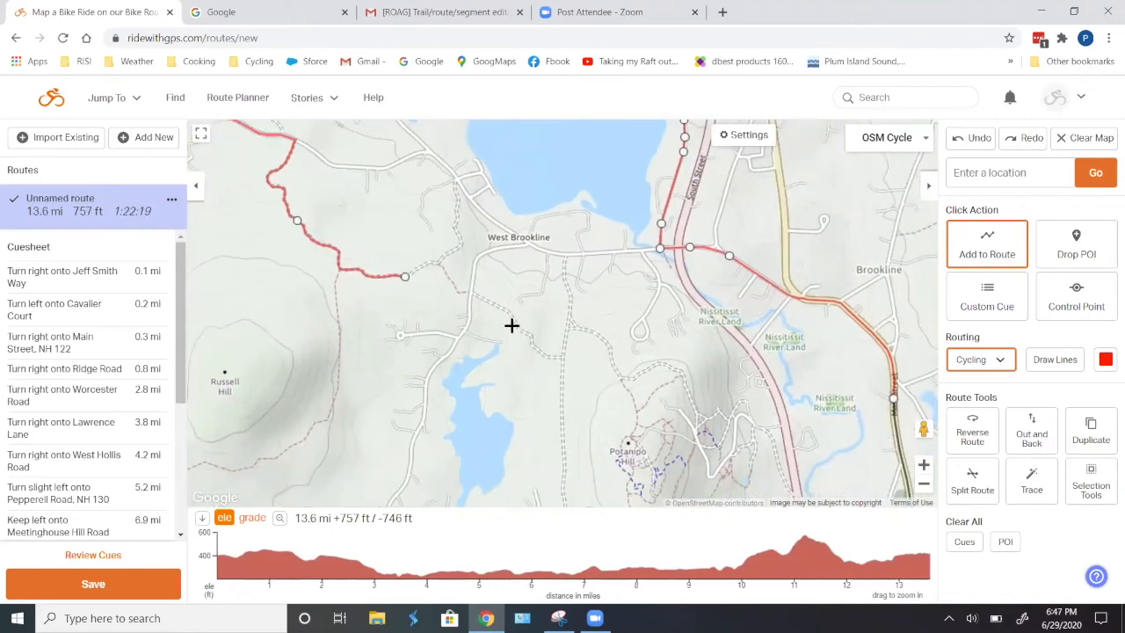
# Try extending the route to the trail east of the road south of West Brookline, and undo the detouring section.
pyautogui.click(530, 336)
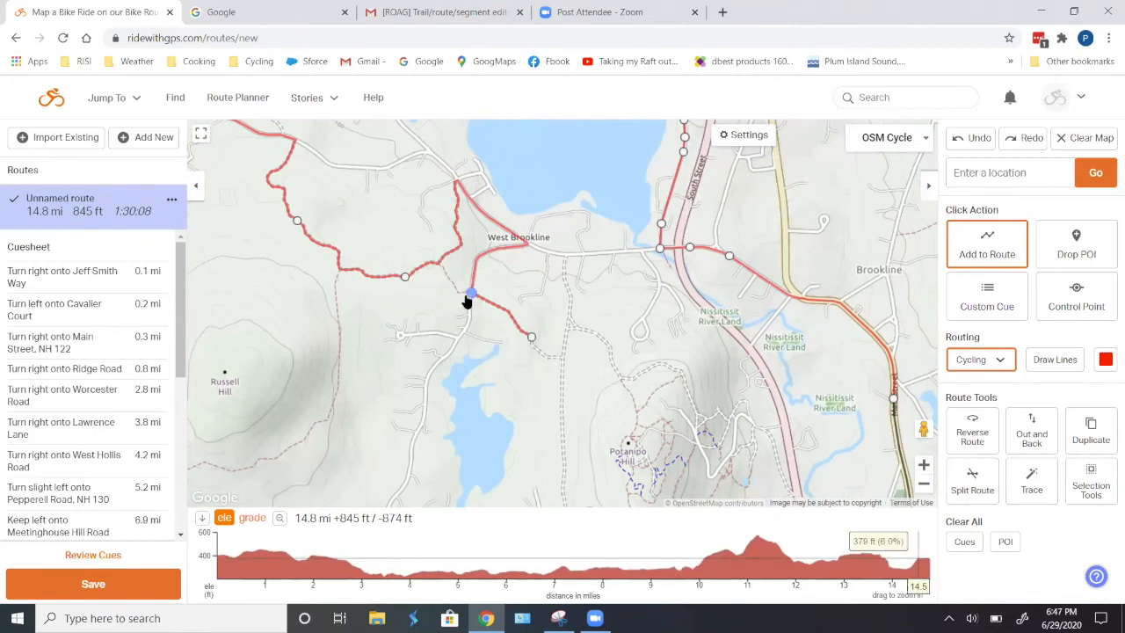
pyautogui.scroll(1, 448, 273)
pyautogui.scroll(-1, 456, 275)
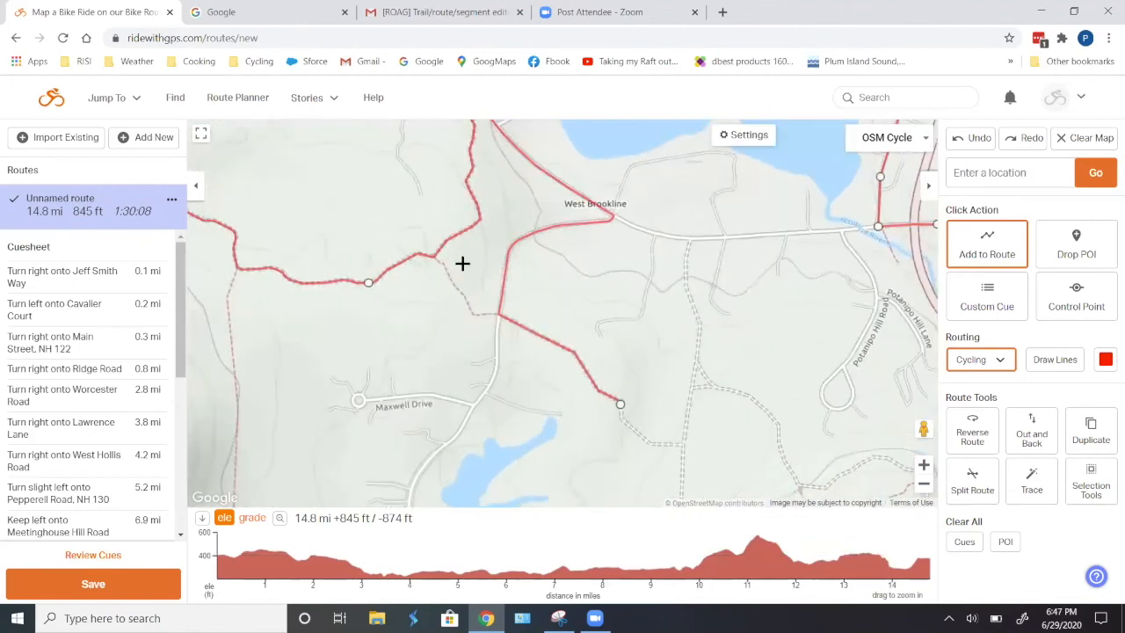
pyautogui.moveTo(452, 269); pyautogui.dragTo(527, 245)
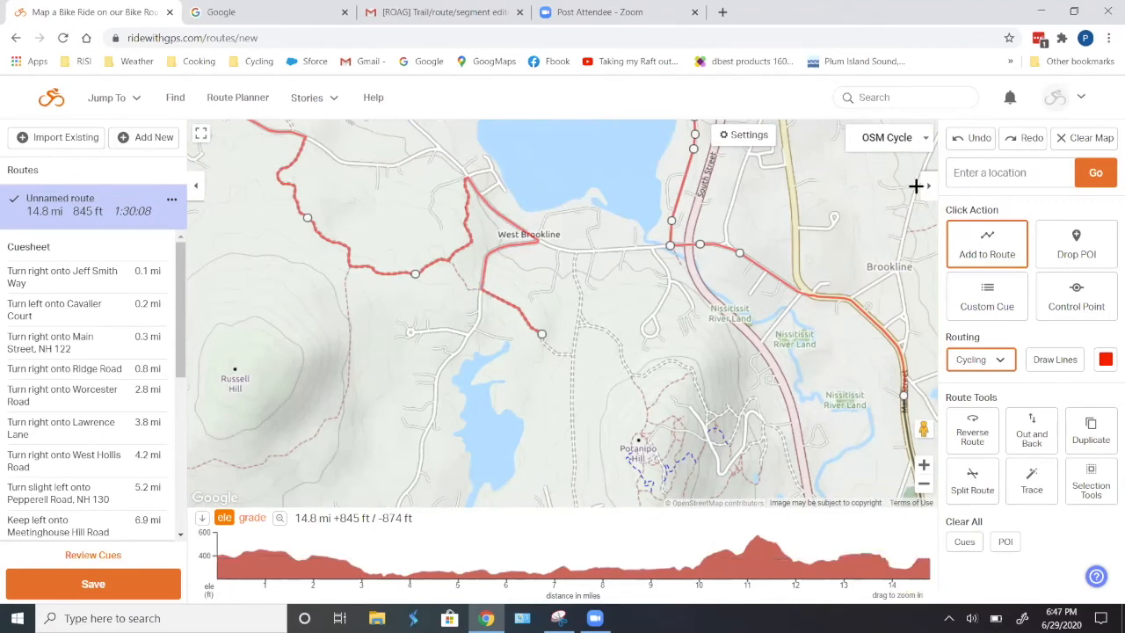
pyautogui.click(964, 140)
# Extend the route in four short sections along the dashed connector path and across the road north of Maxwell Drive.
pyautogui.scroll(3, 457, 283)
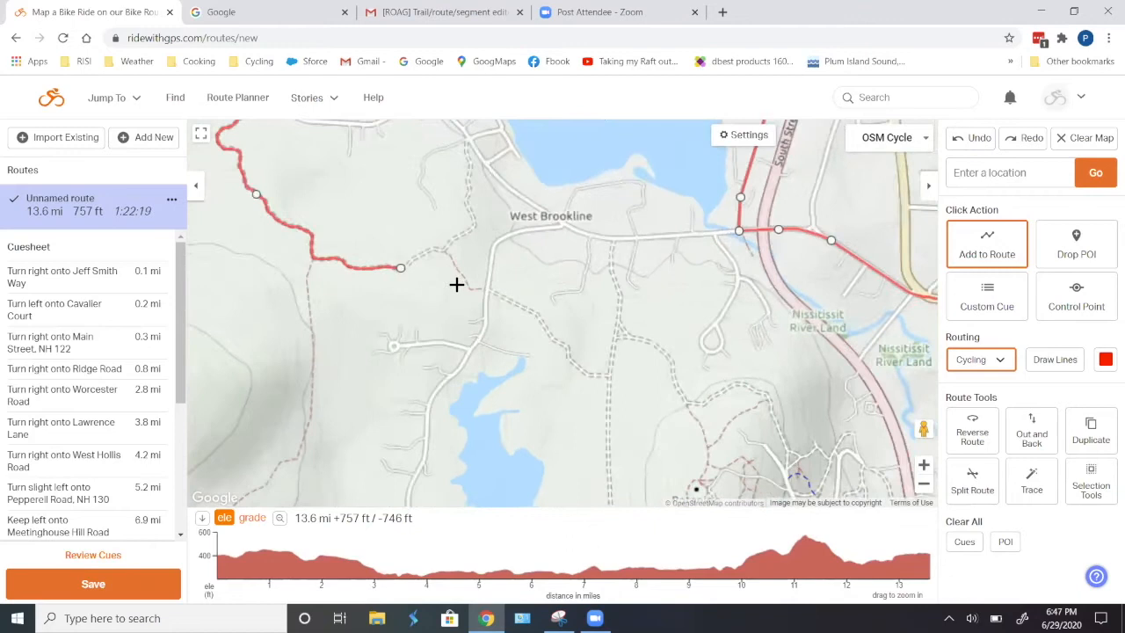
pyautogui.click(460, 240)
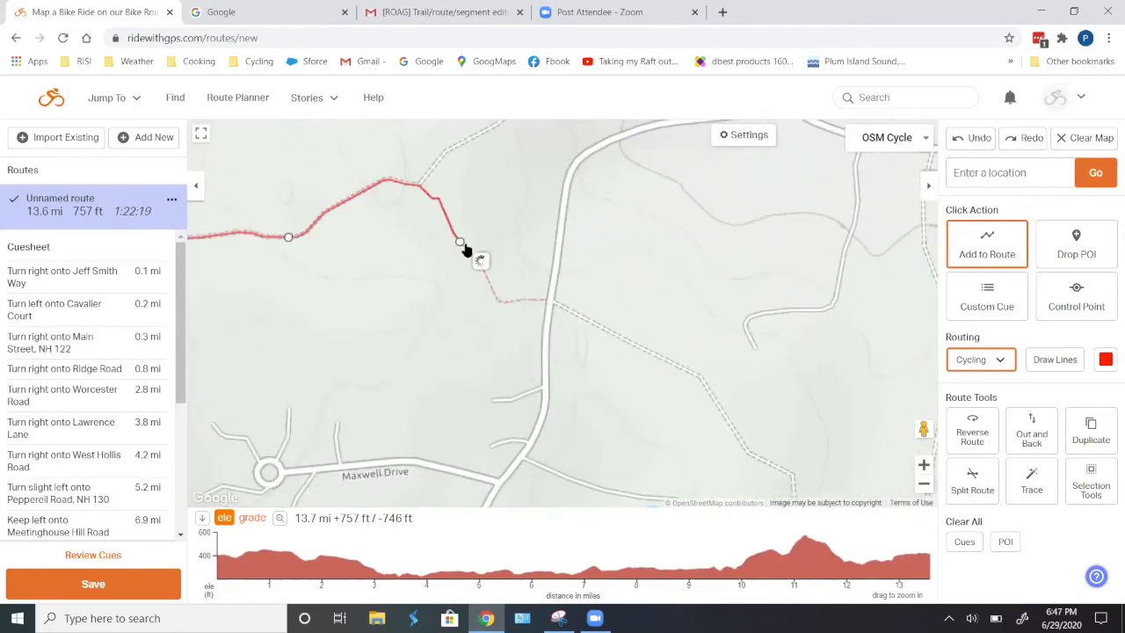
pyautogui.click(489, 283)
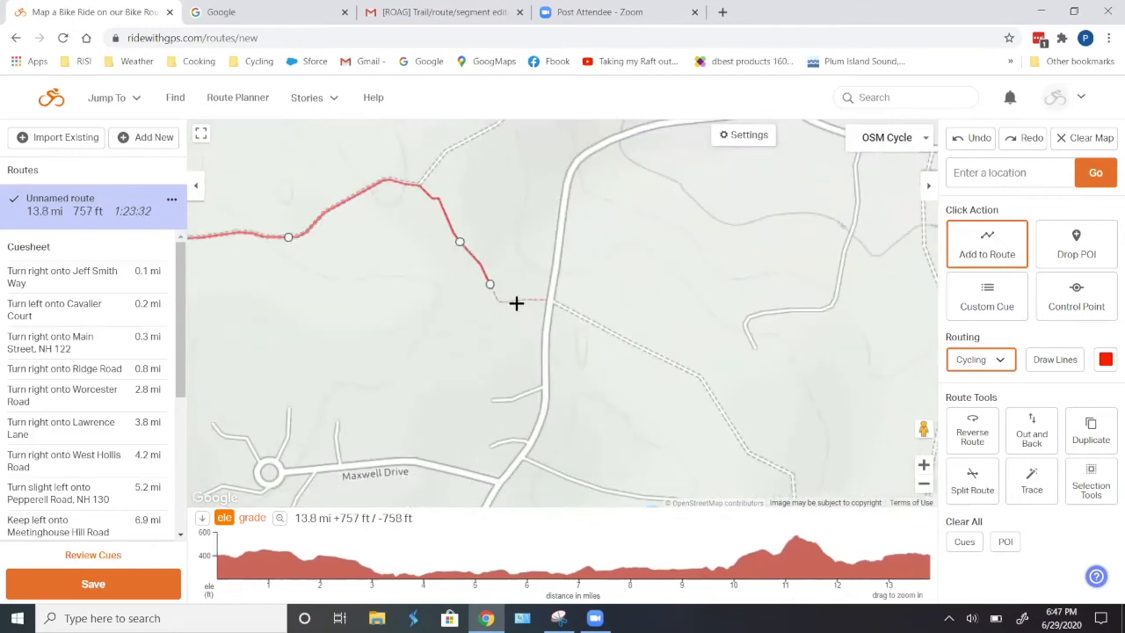
pyautogui.click(519, 300)
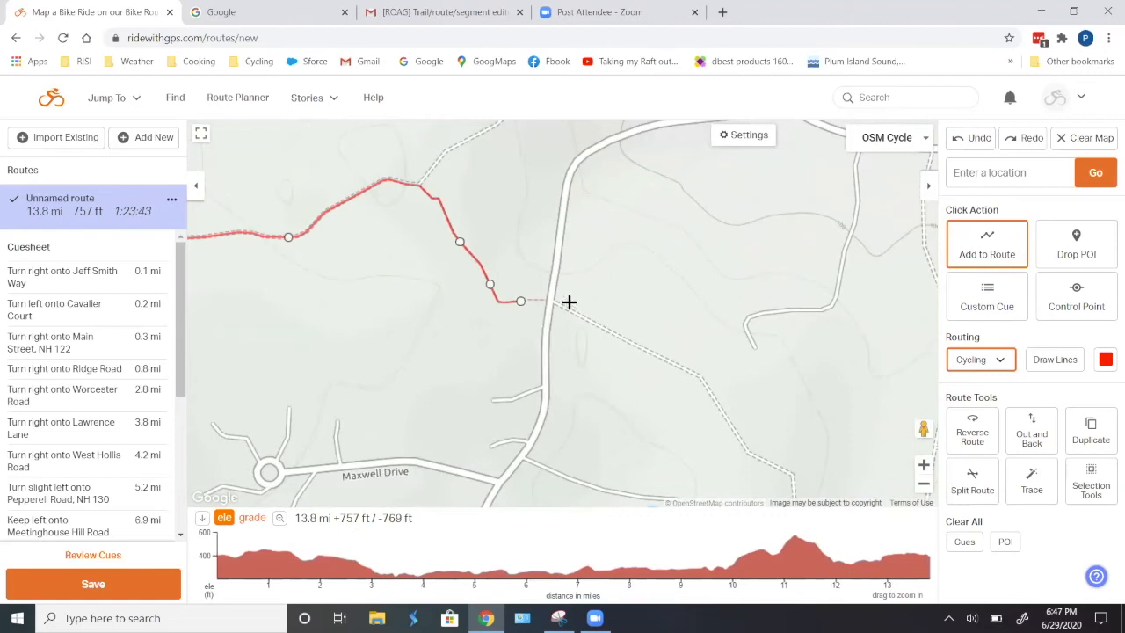
pyautogui.click(614, 333)
# Extend the route southeast along the dotted trail to just before the north-south trail east of Maxwell Drive.
pyautogui.scroll(-2, 695, 308)
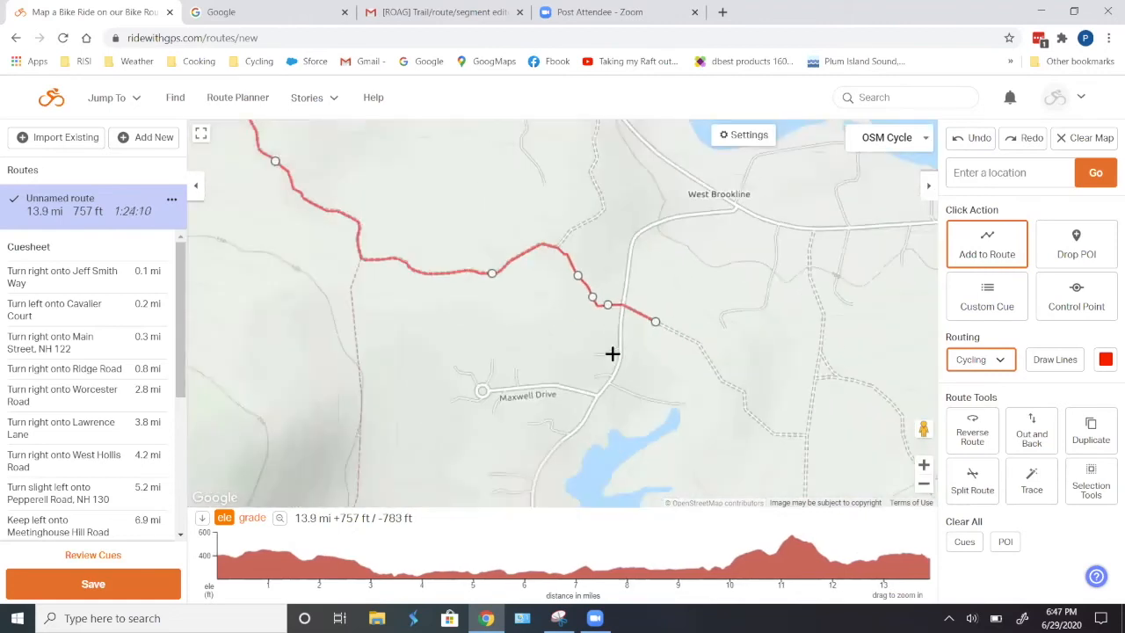
pyautogui.moveTo(531, 339); pyautogui.dragTo(377, 304)
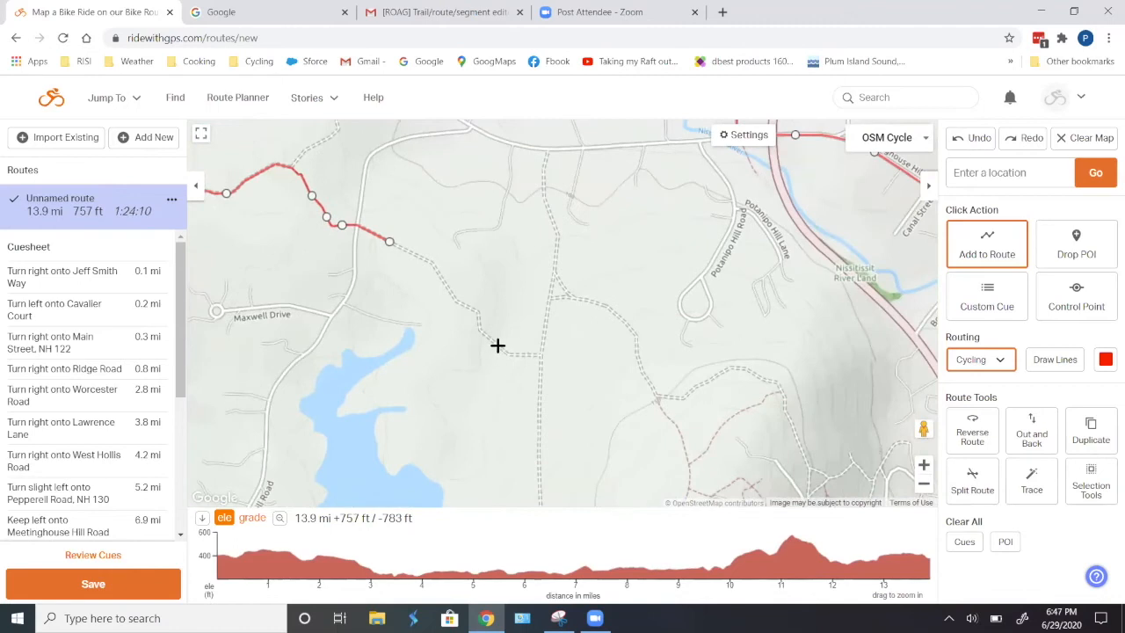
pyautogui.click(497, 345)
# Extend the route through Brookline, adding points on the road north of it and along the dashed trail east toward Hobart-Fessenden Woods.
pyautogui.scroll(-2, 481, 387)
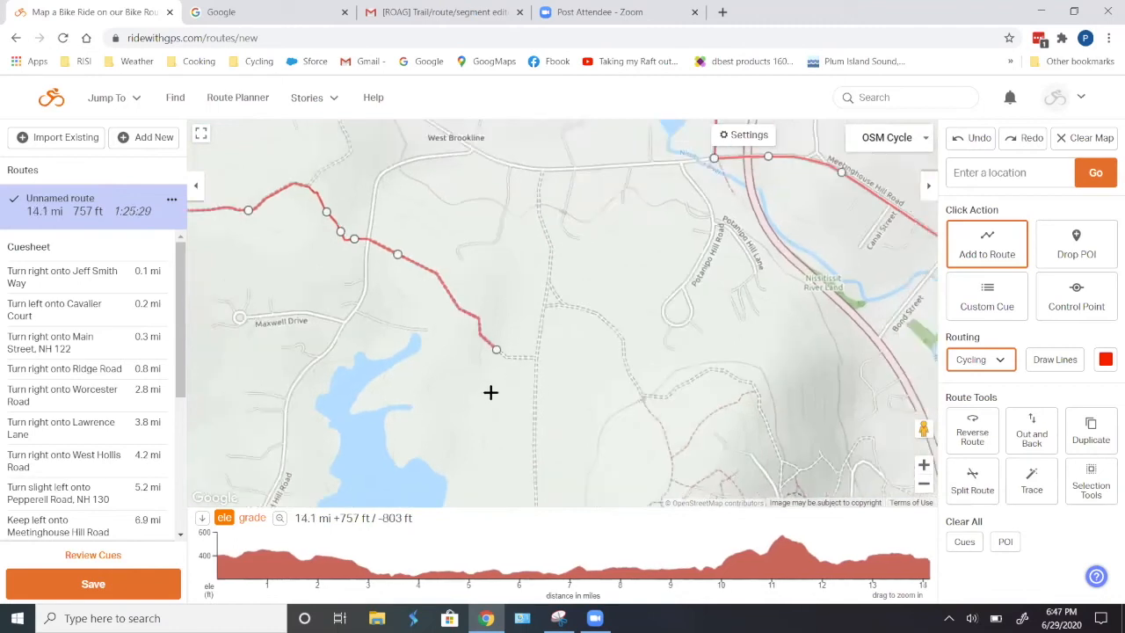
pyautogui.moveTo(541, 423); pyautogui.dragTo(484, 355)
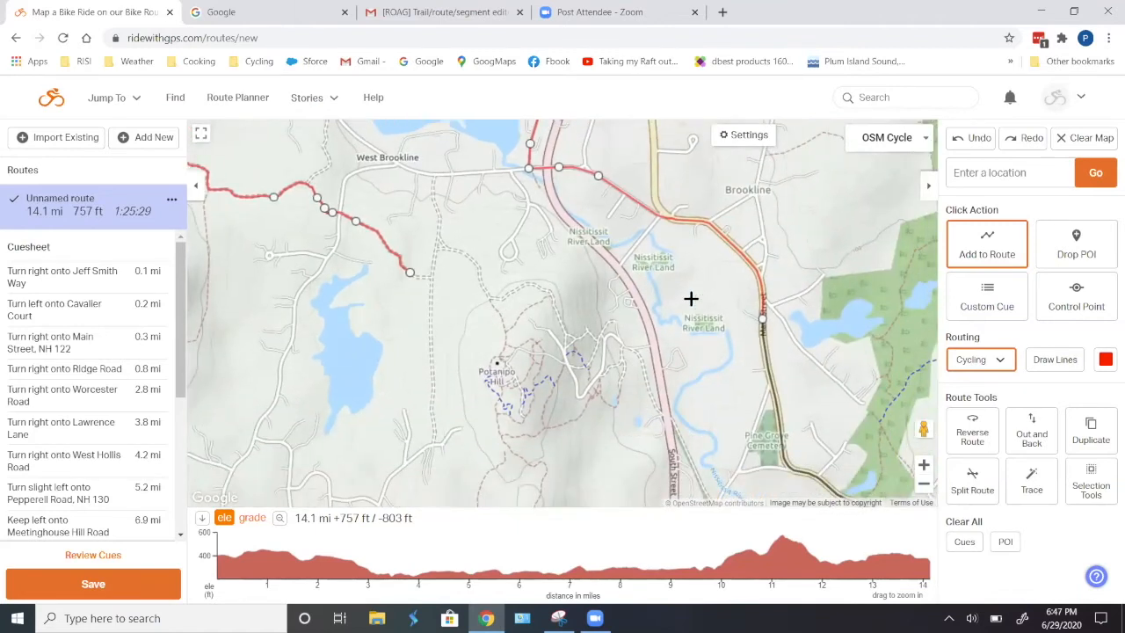
pyautogui.moveTo(695, 292); pyautogui.dragTo(560, 381)
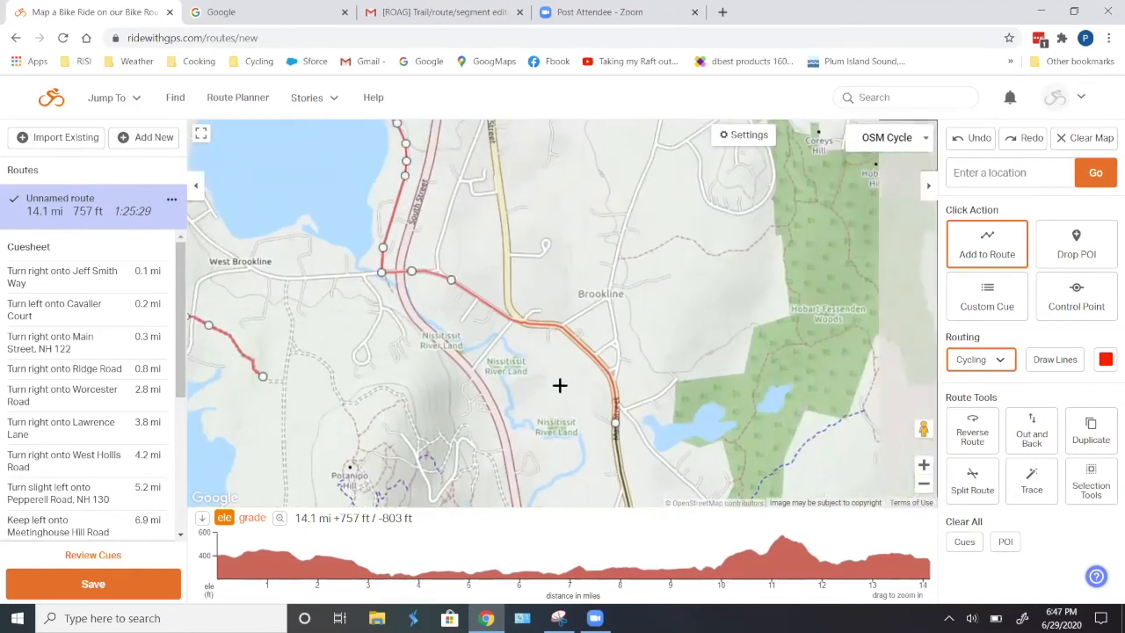
pyautogui.click(610, 274)
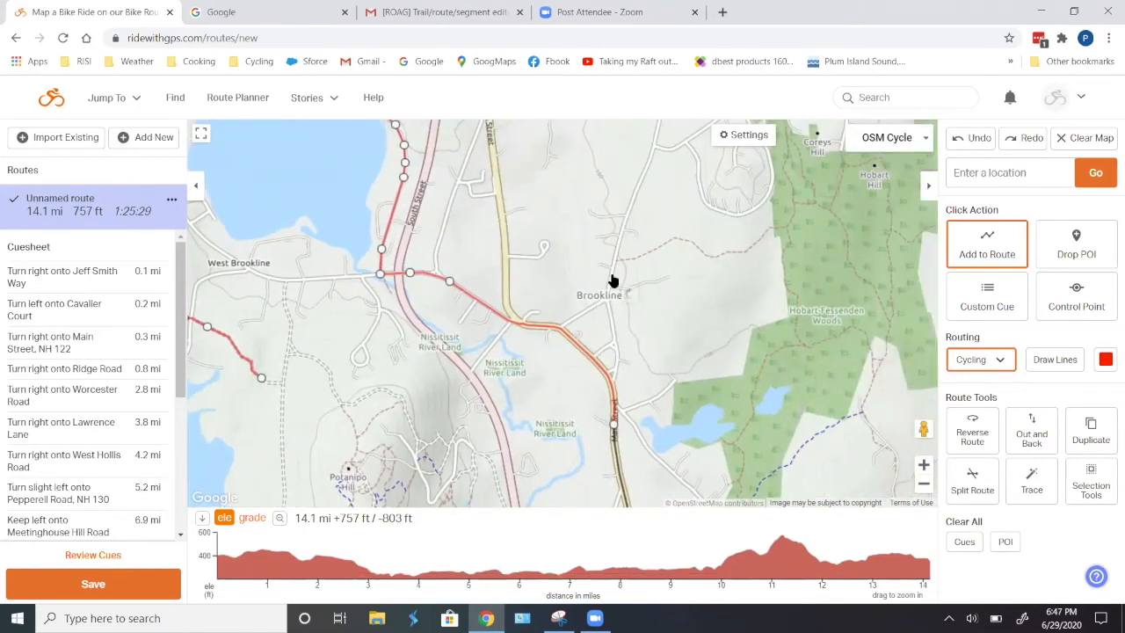
pyautogui.click(667, 242)
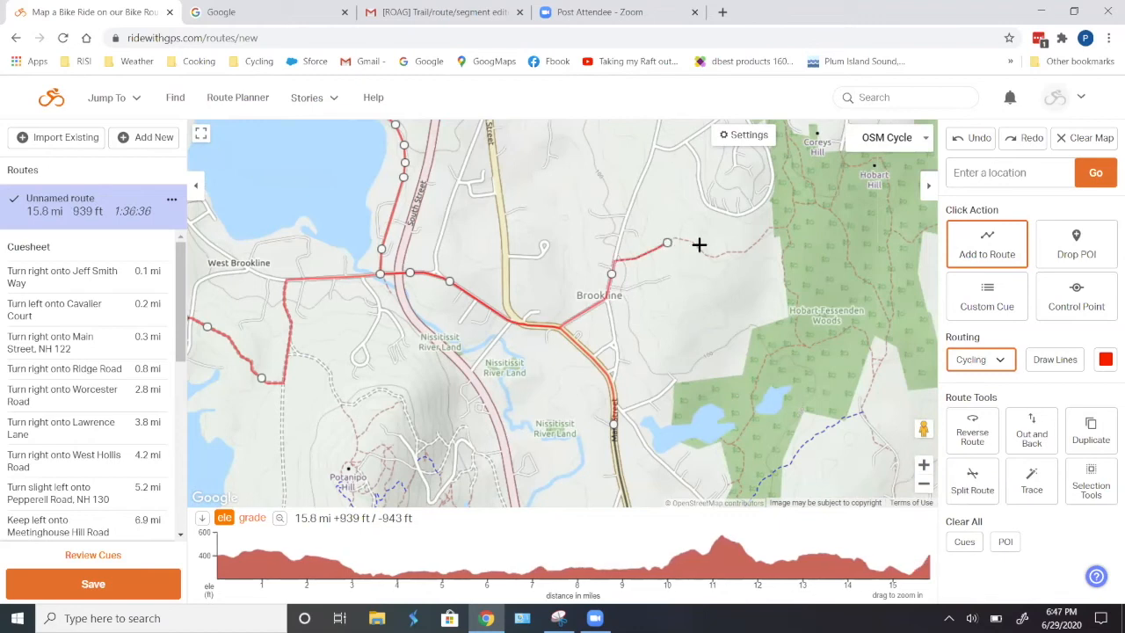
pyautogui.click(757, 241)
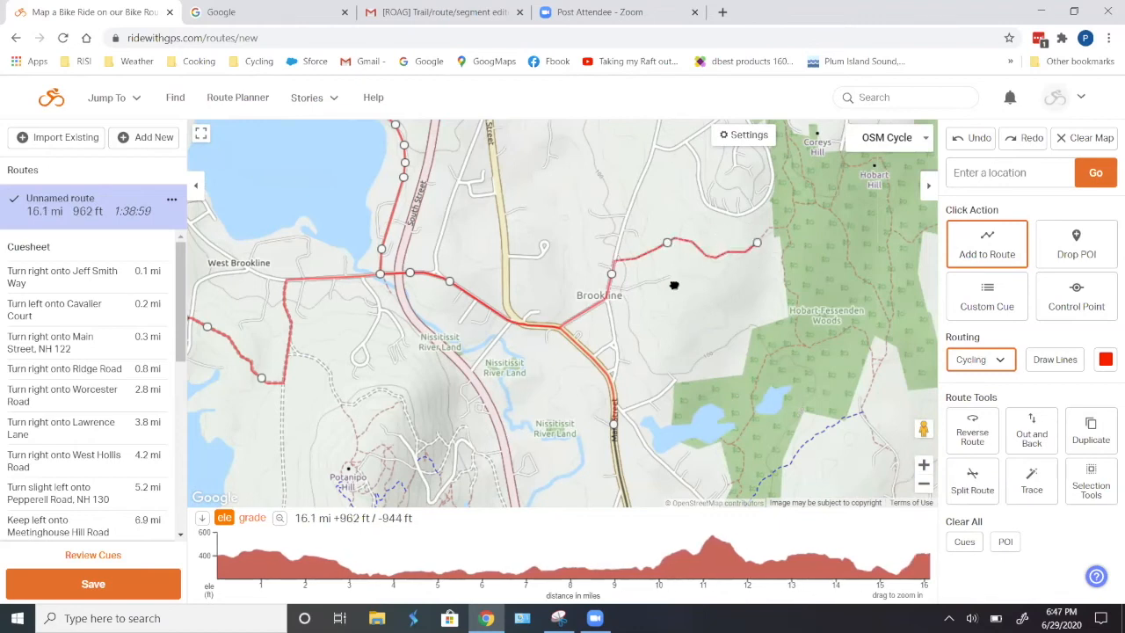
# Try extending the route to the woodland trail southwest of Coreys Hill, and undo the added section.
pyautogui.moveTo(674, 284); pyautogui.dragTo(641, 407)
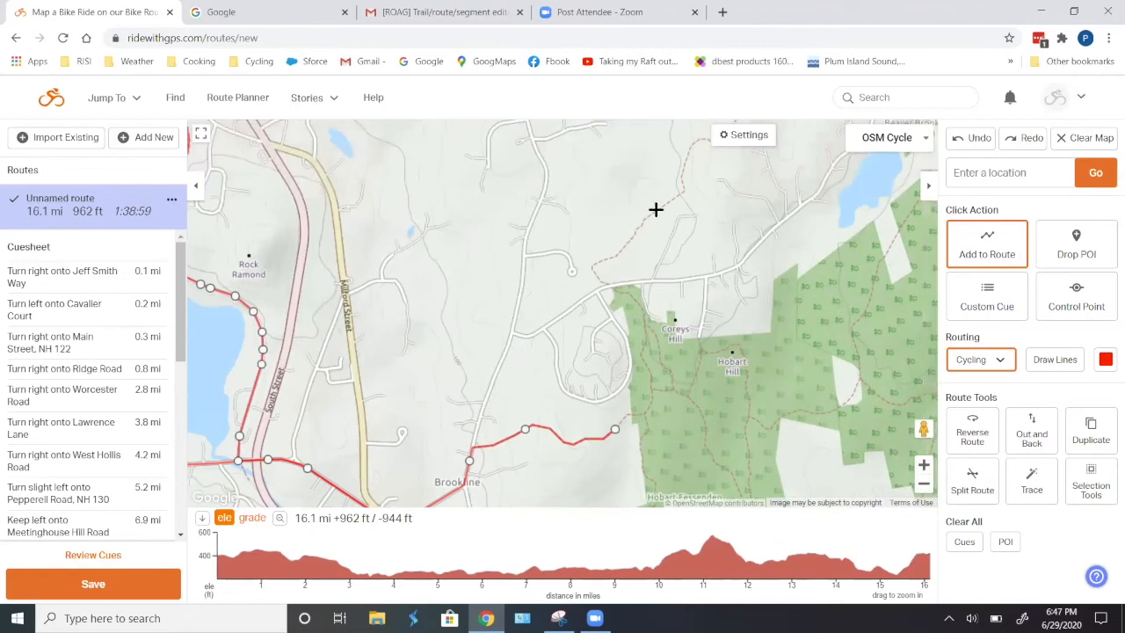
pyautogui.click(645, 337)
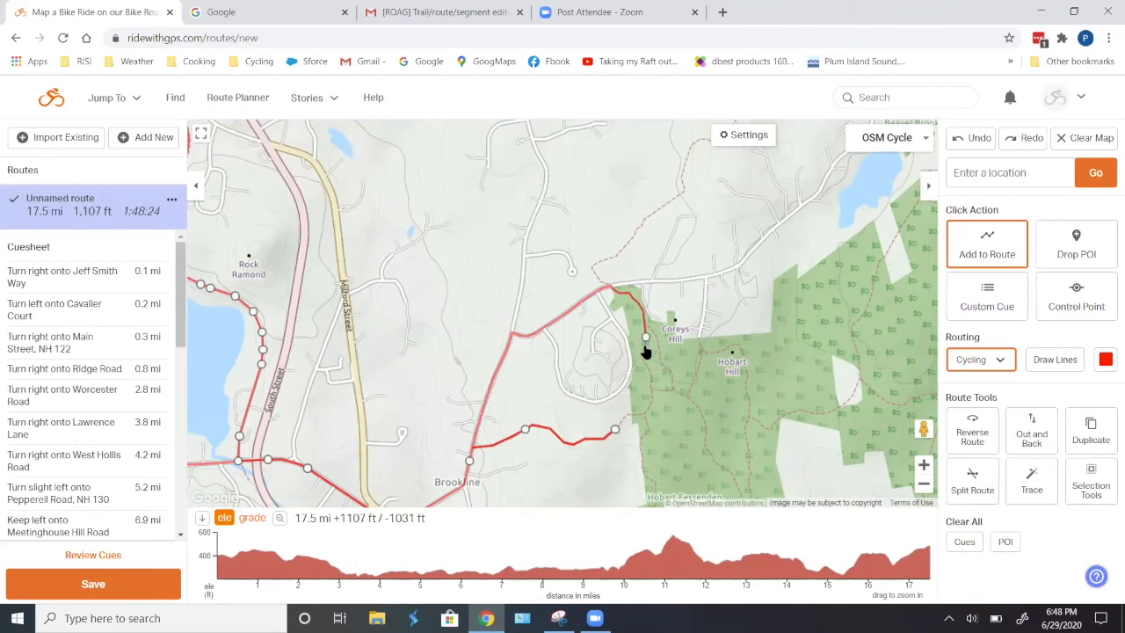
pyautogui.scroll(1, 650, 389)
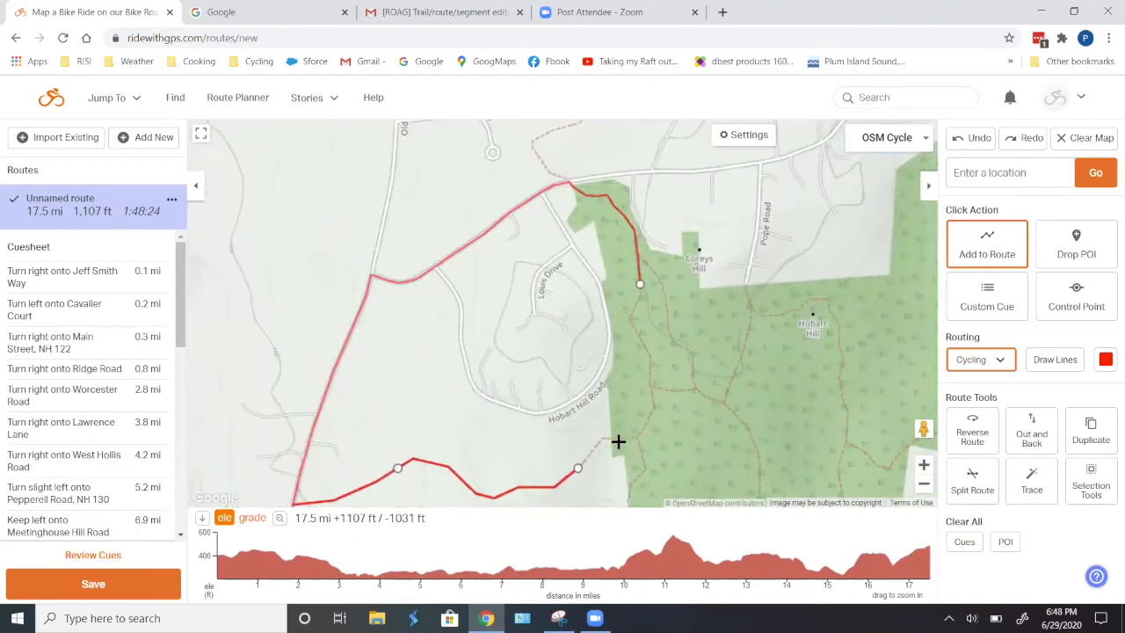
pyautogui.click(973, 141)
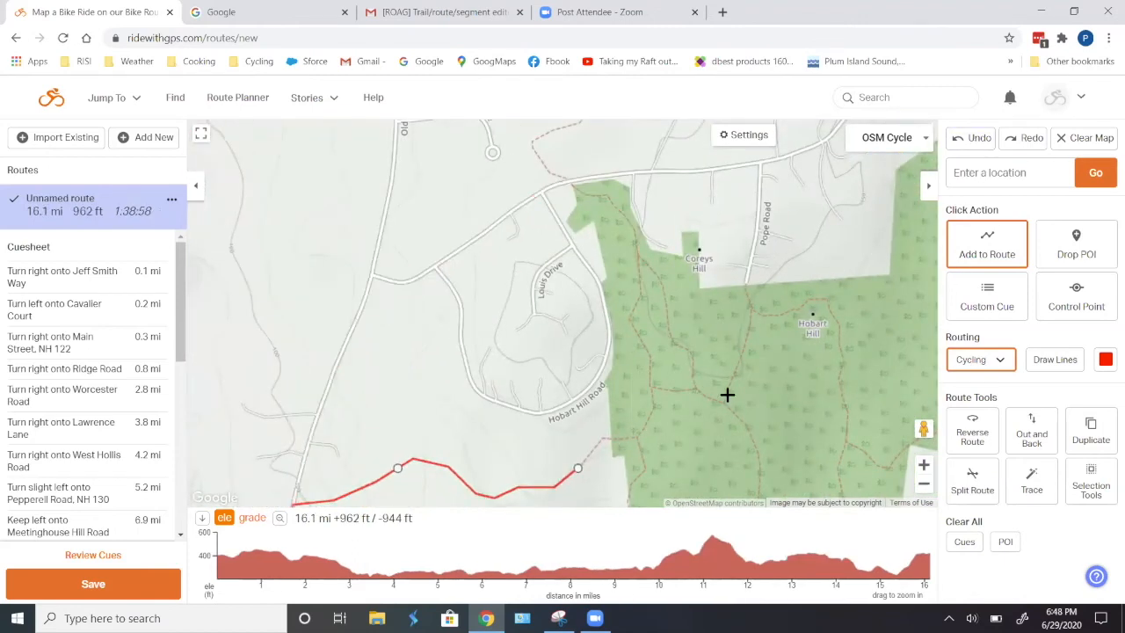
# Extend the route in two short sections into the woods, ending just south of the trail junction east of Hobart Hill Road.
pyautogui.click(619, 437)
pyautogui.click(653, 405)
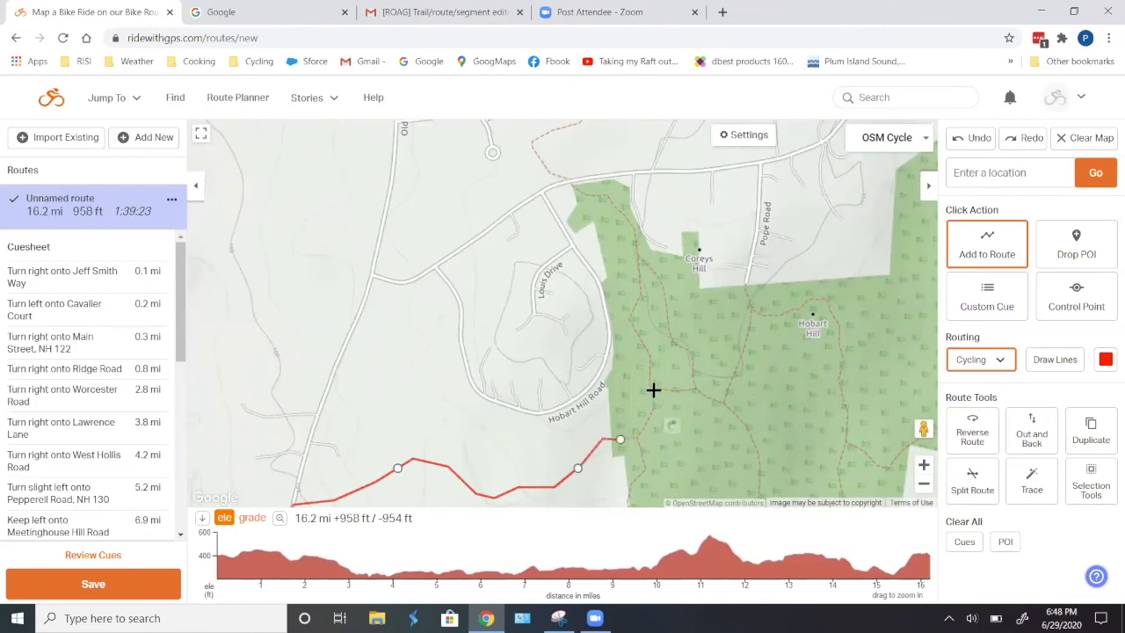
# Try different points on the trail north of the junction with cycling routing, and undo each added section.
pyautogui.click(645, 348)
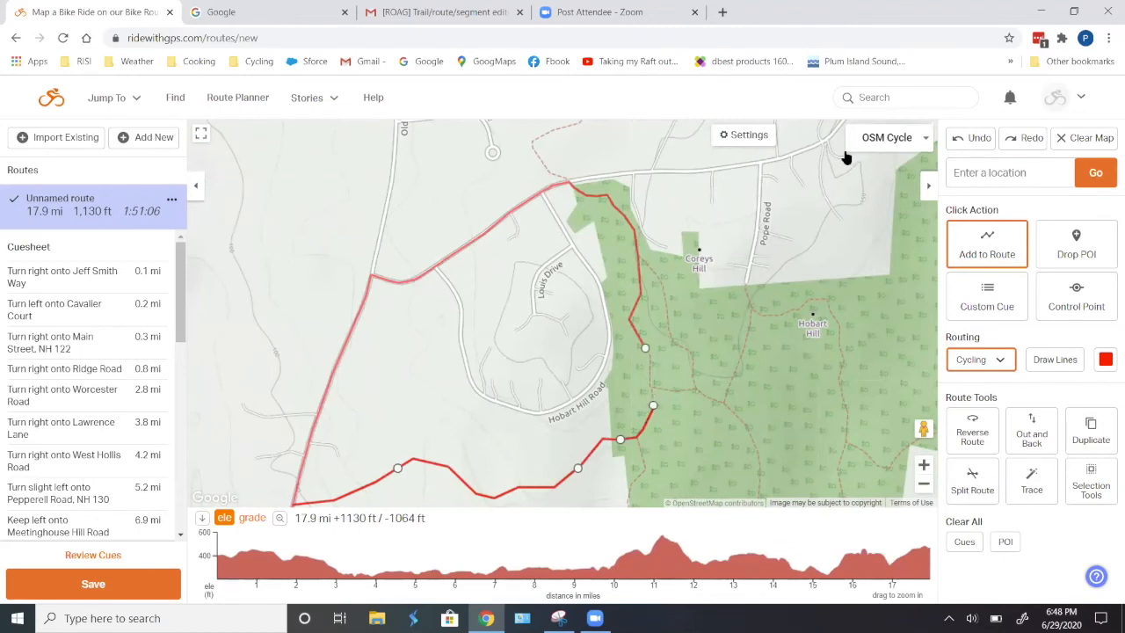
pyautogui.click(964, 141)
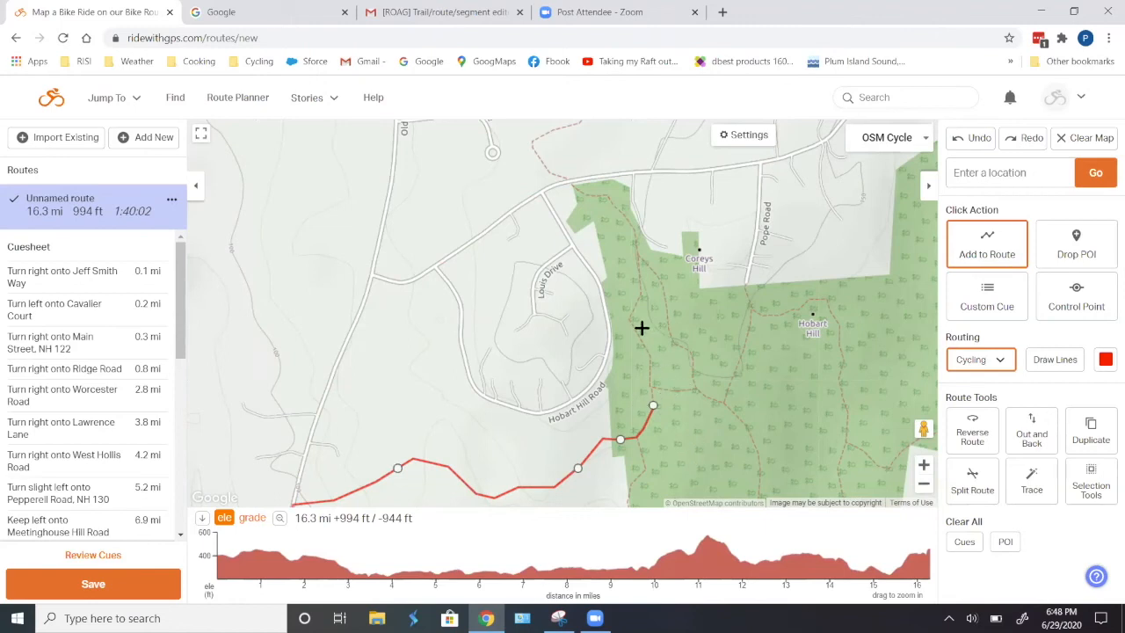
pyautogui.click(639, 297)
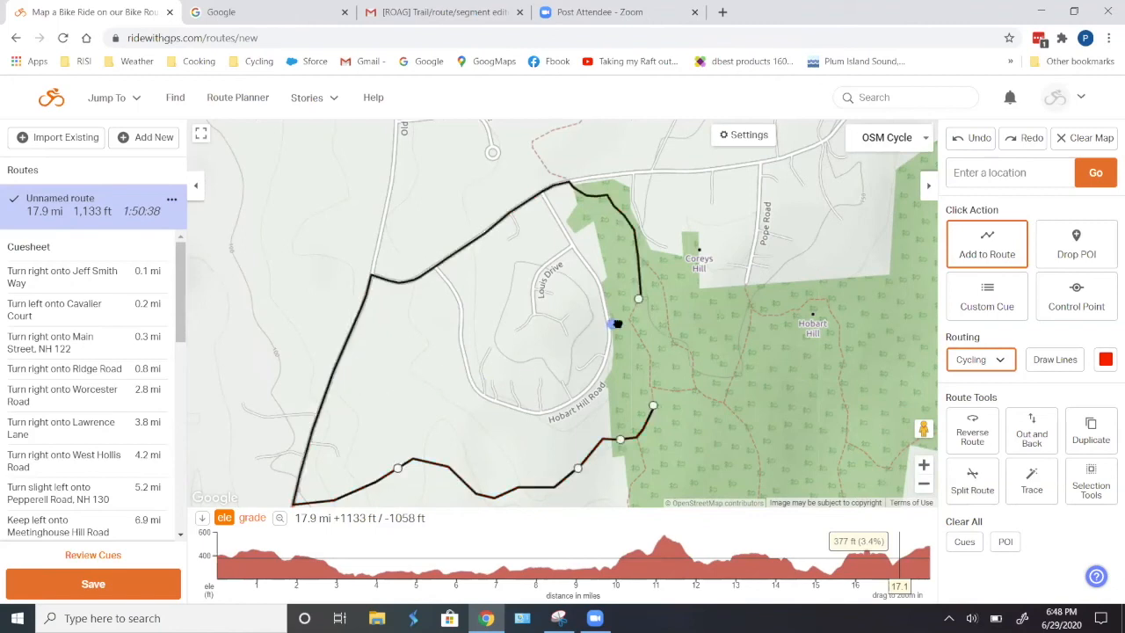
pyautogui.click(642, 344)
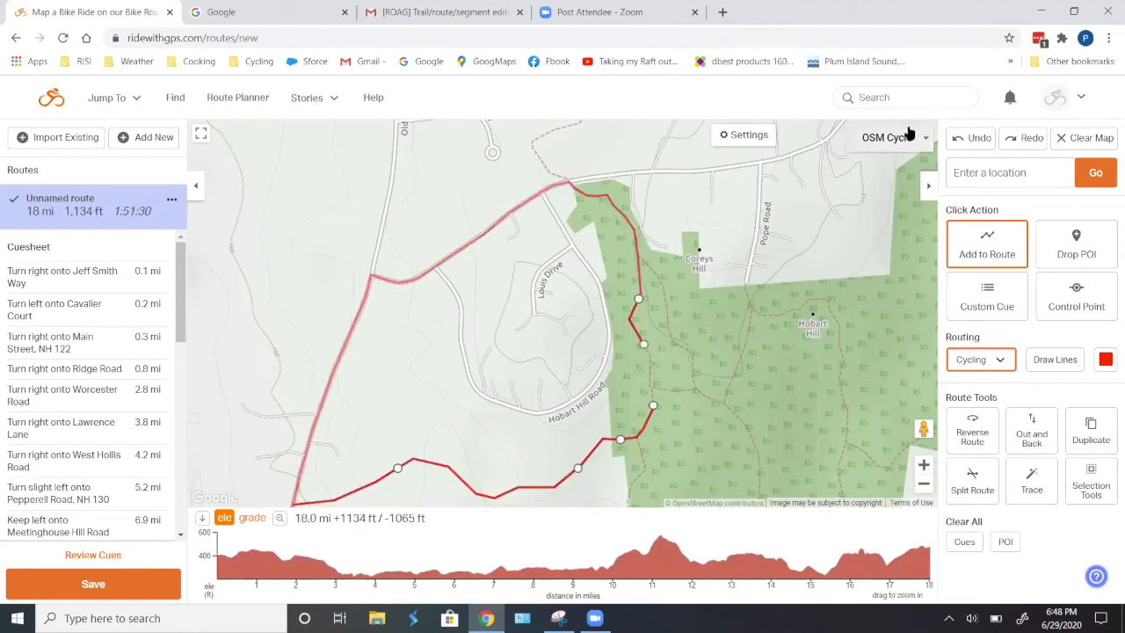
pyautogui.click(972, 138)
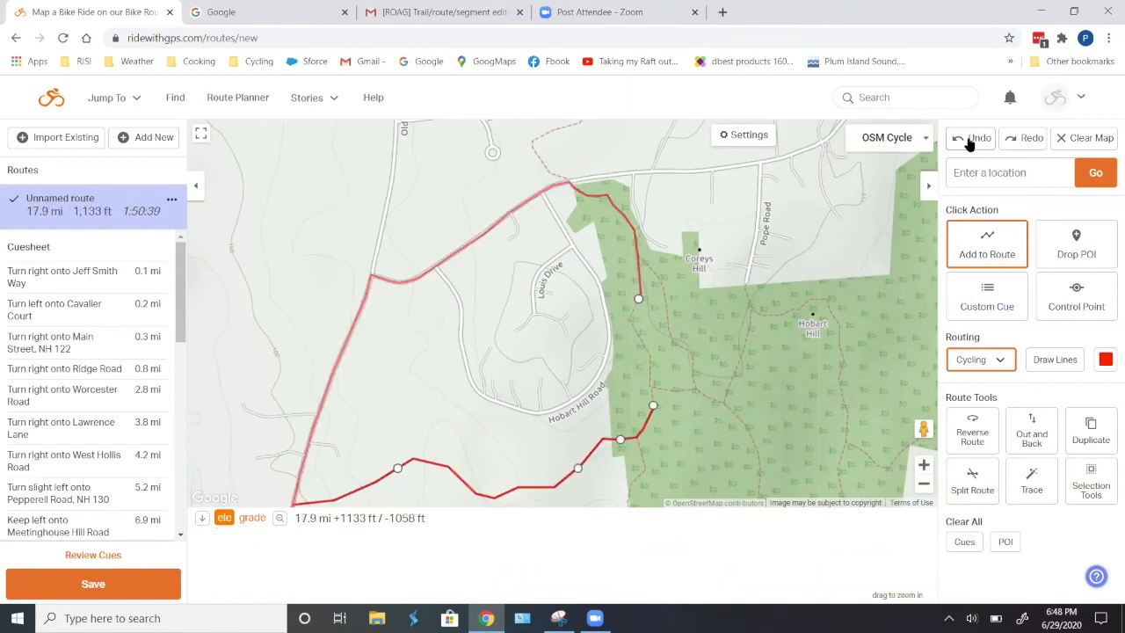
pyautogui.click(973, 138)
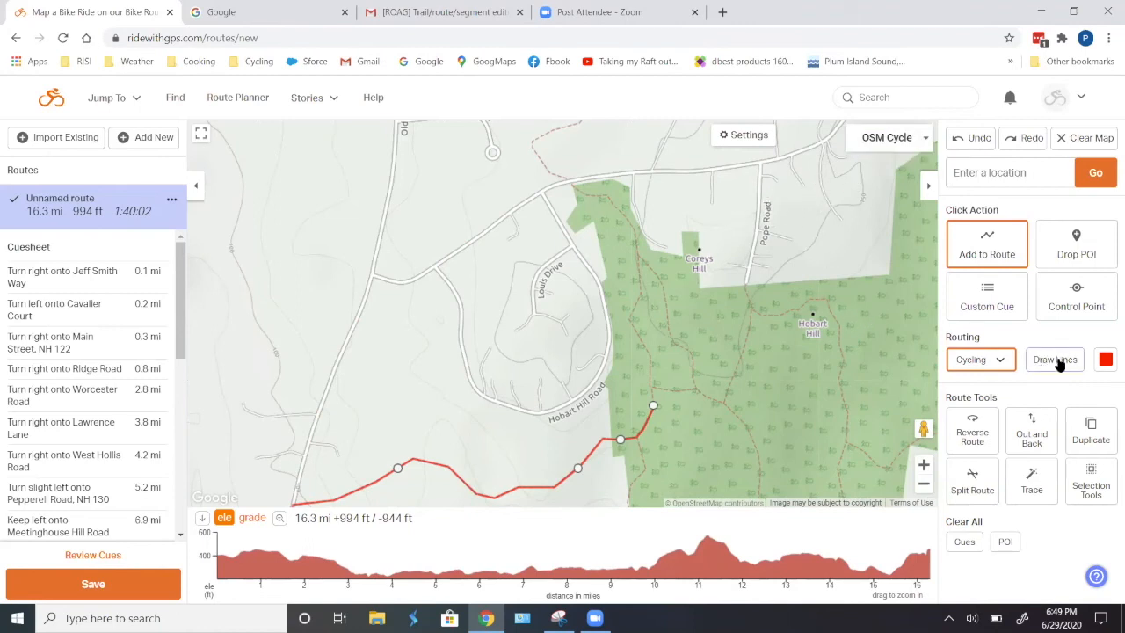
# Try walking routing to a trail point north of the junction, undo the added section, and return to Cycling routing.
pyautogui.click(1002, 367)
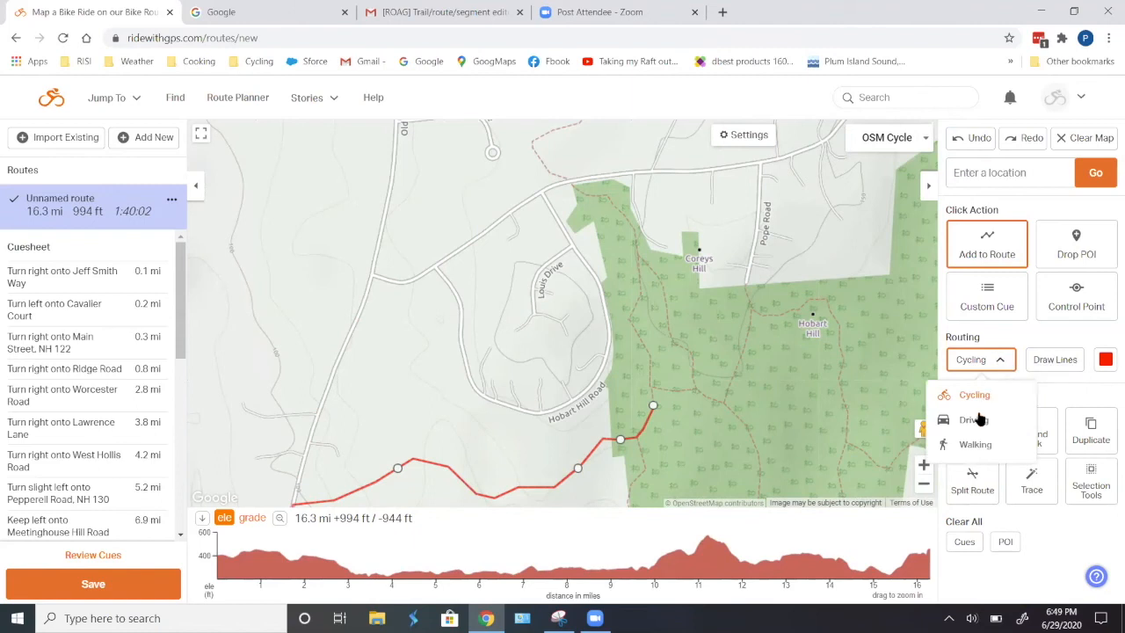
pyautogui.click(974, 445)
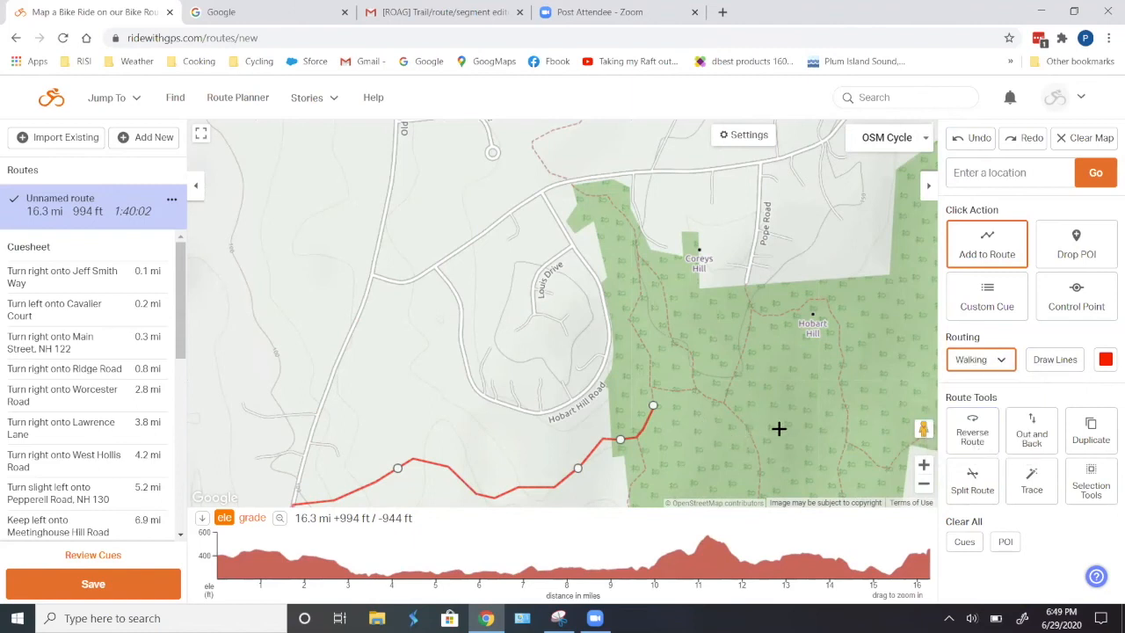
pyautogui.click(642, 342)
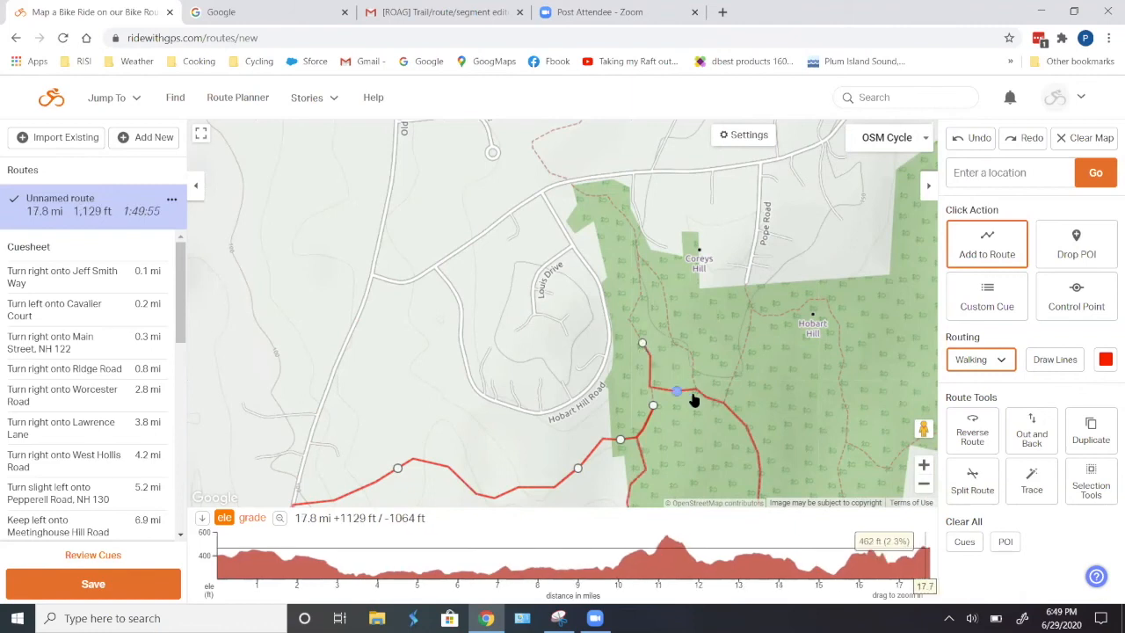
pyautogui.click(971, 141)
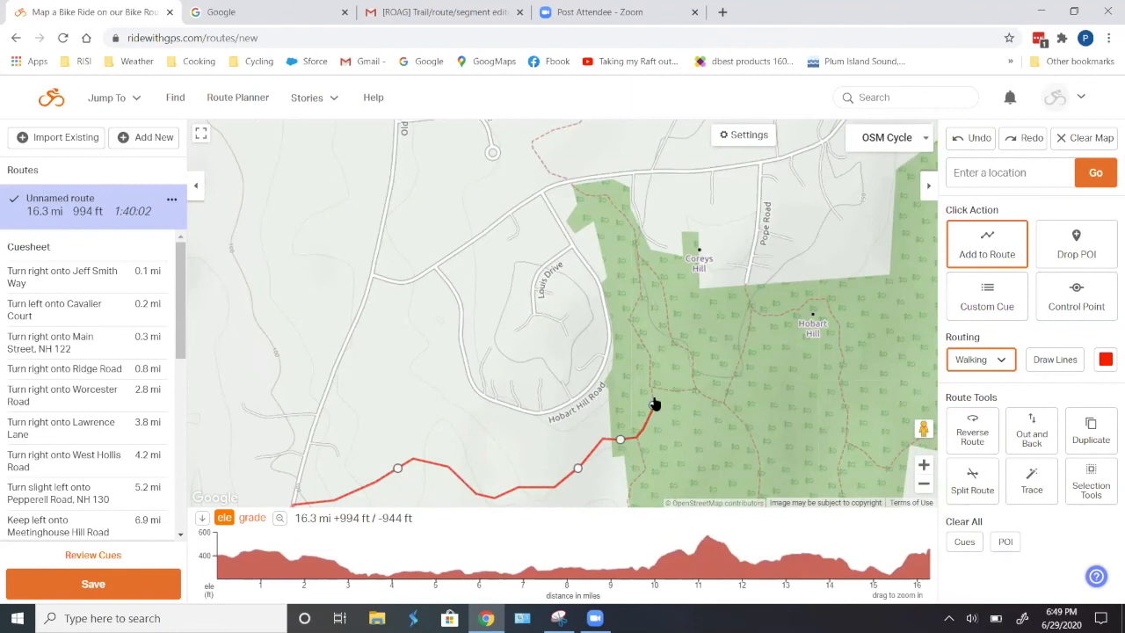
pyautogui.scroll(3, 657, 397)
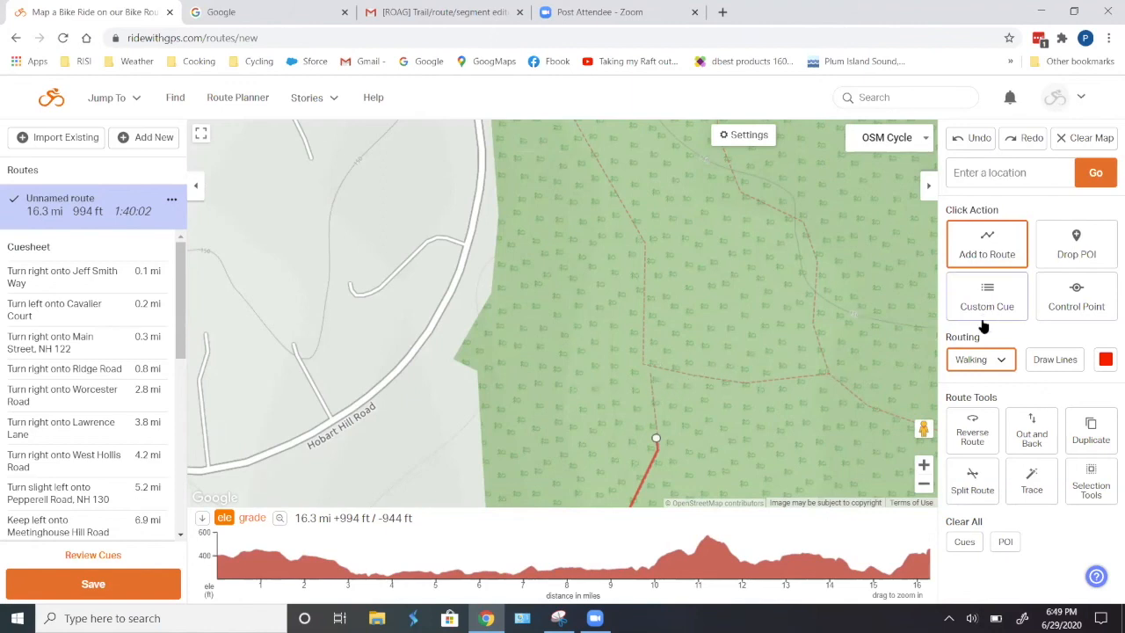
pyautogui.click(988, 368)
pyautogui.click(983, 395)
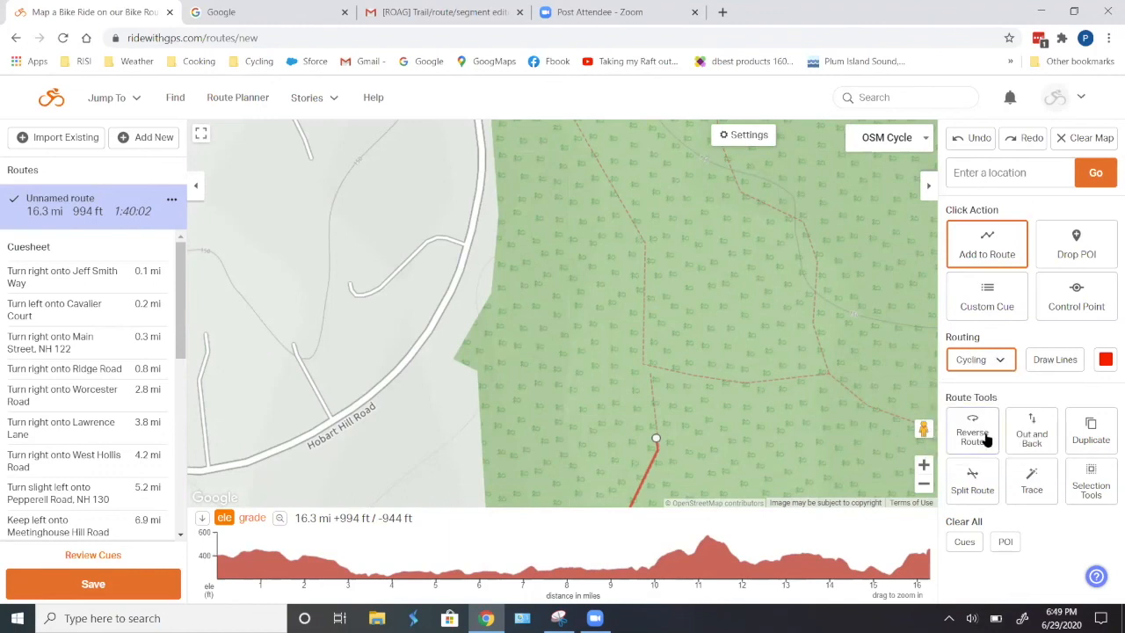
# Draw three short straight lines along the trail from the route's end to just north of the trail junction.
pyautogui.click(1053, 369)
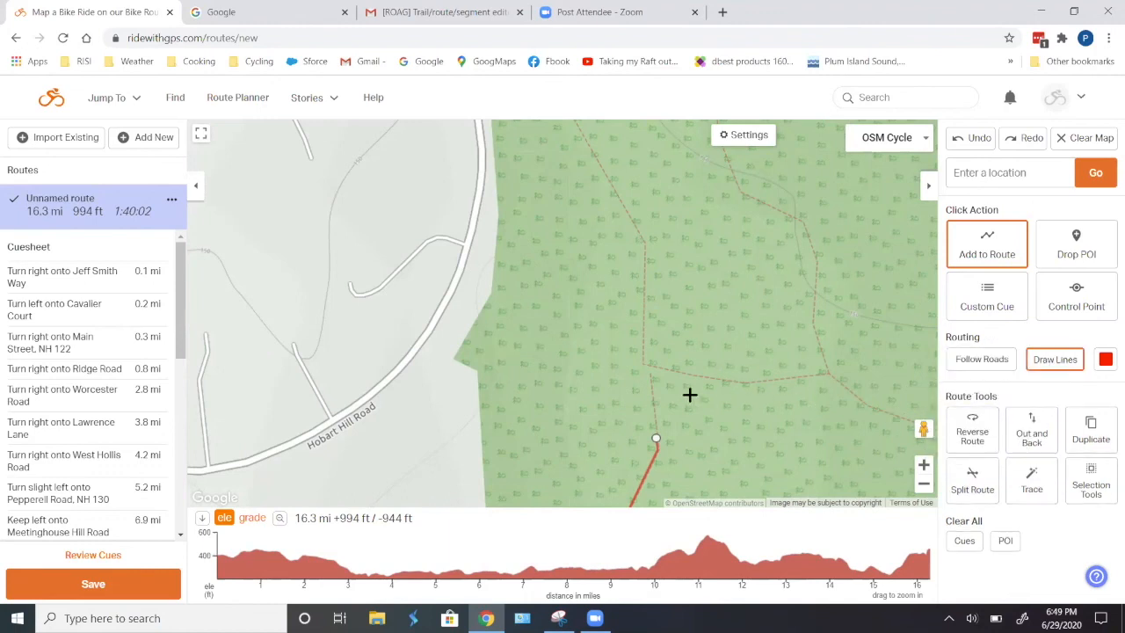
pyautogui.click(653, 400)
pyautogui.click(643, 364)
pyautogui.click(642, 343)
# Switch back to road-following Cycling routing and extend the route north along the woodland trail in three sections to northwest of Coreys Hill.
pyautogui.click(983, 356)
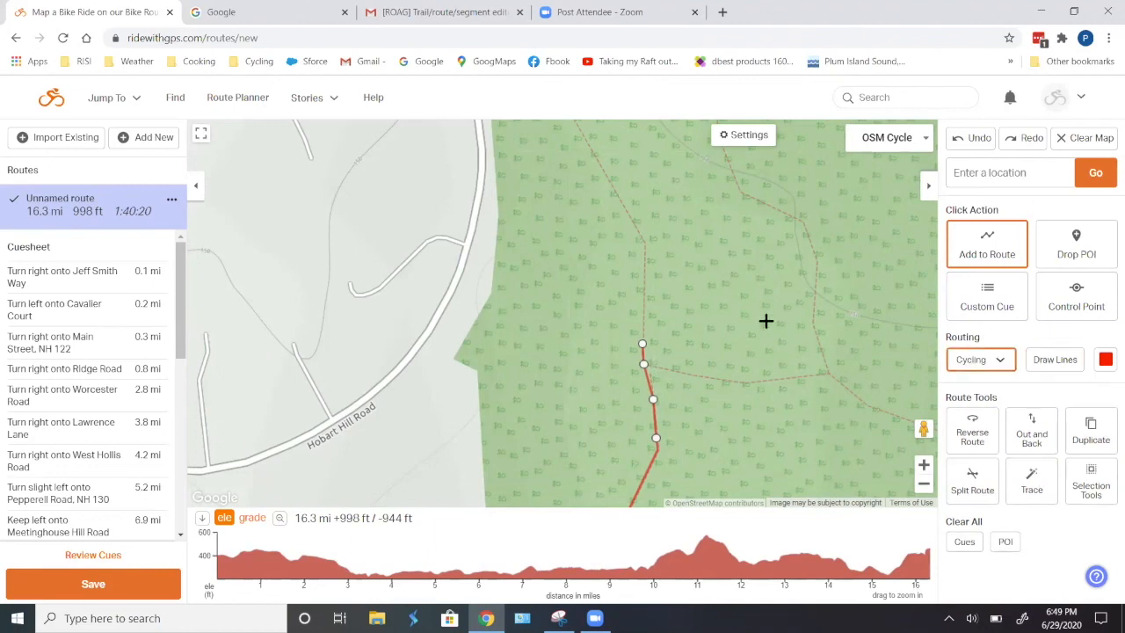
pyautogui.click(603, 173)
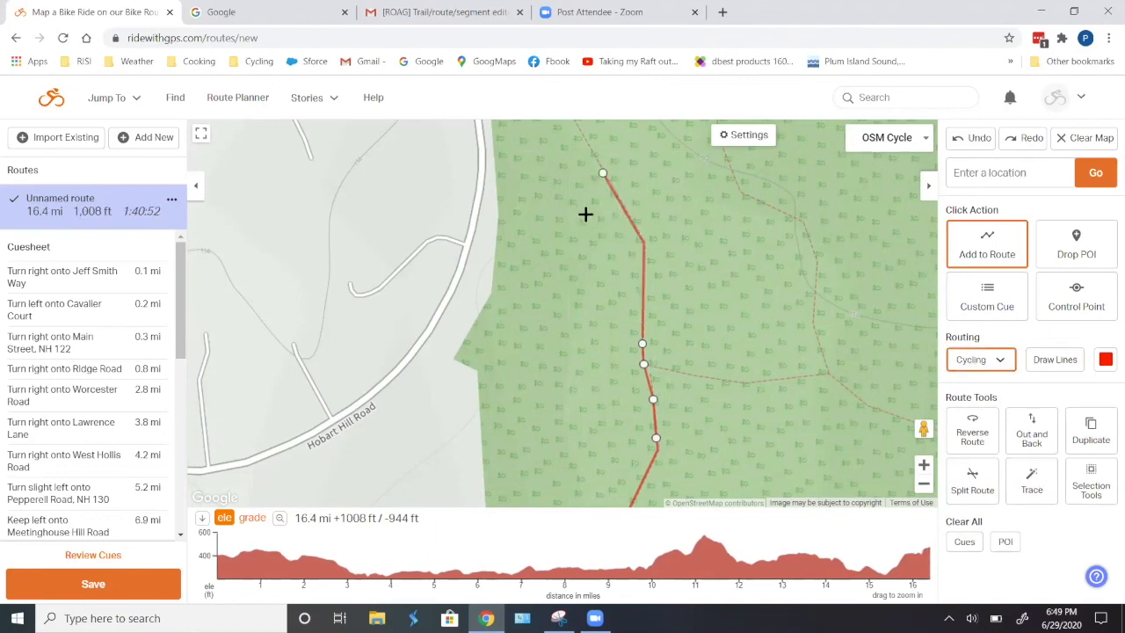
pyautogui.scroll(-1, 586, 214)
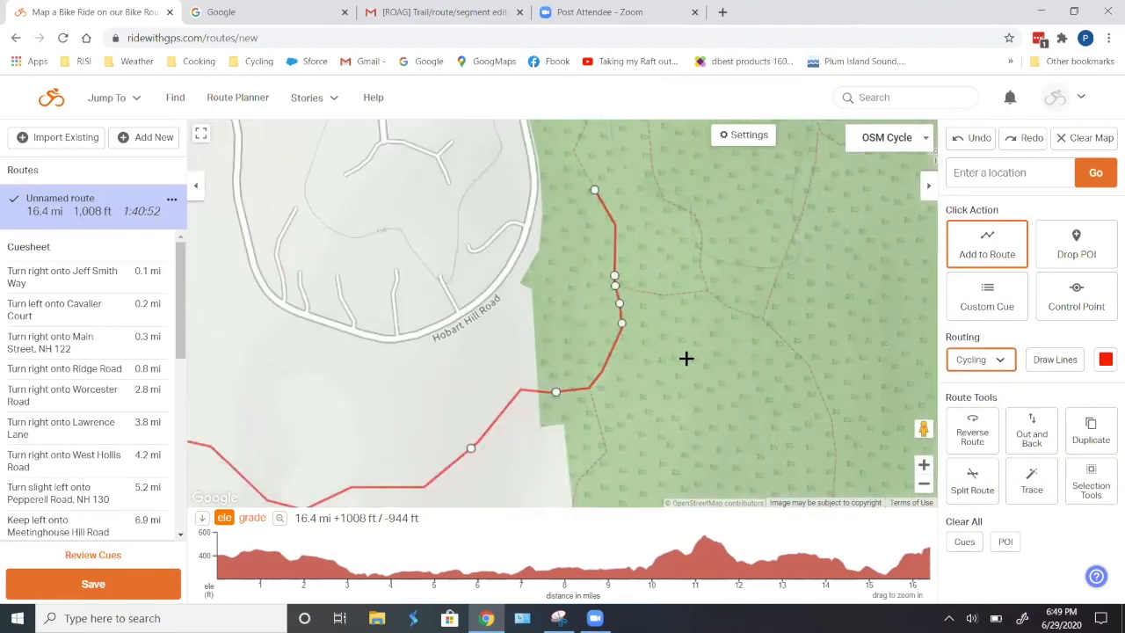
pyautogui.moveTo(658, 357); pyautogui.dragTo(688, 469)
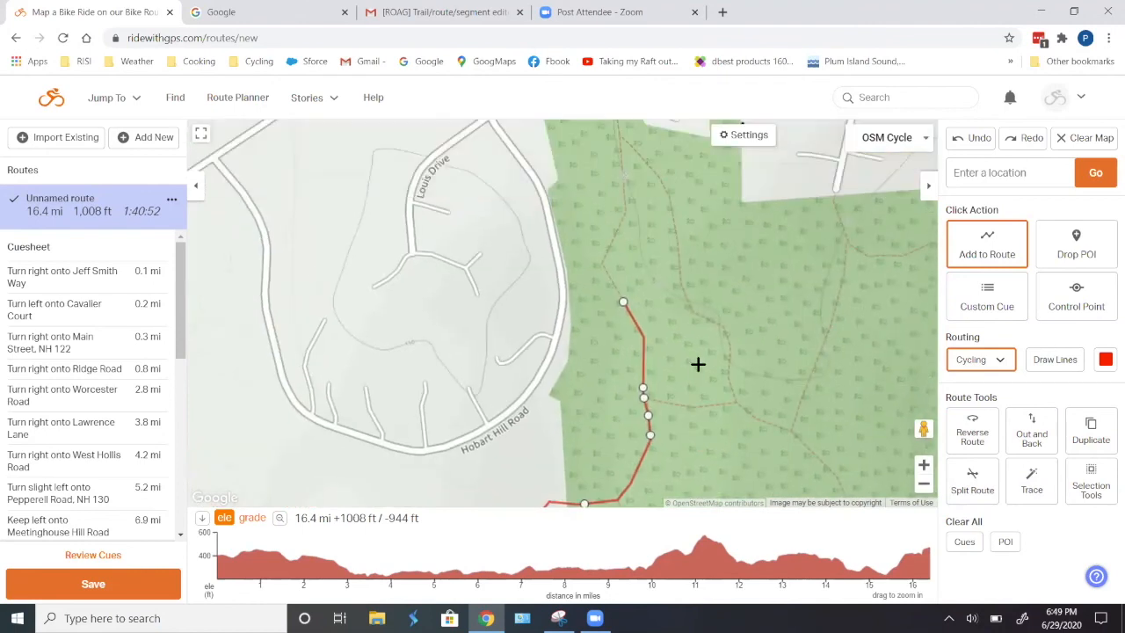
pyautogui.moveTo(683, 351); pyautogui.dragTo(702, 457)
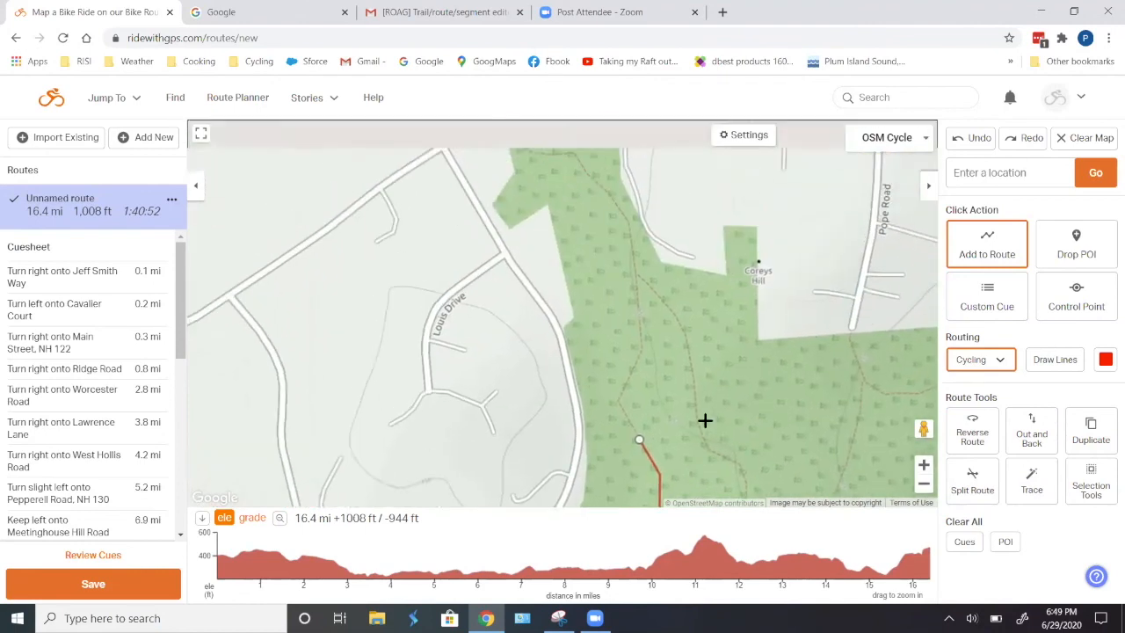
pyautogui.click(638, 312)
pyautogui.click(598, 185)
# Examine the route around the trail junction east of Hobart Hill Road, and display the available routing modes.
pyautogui.moveTo(740, 385); pyautogui.dragTo(718, 220)
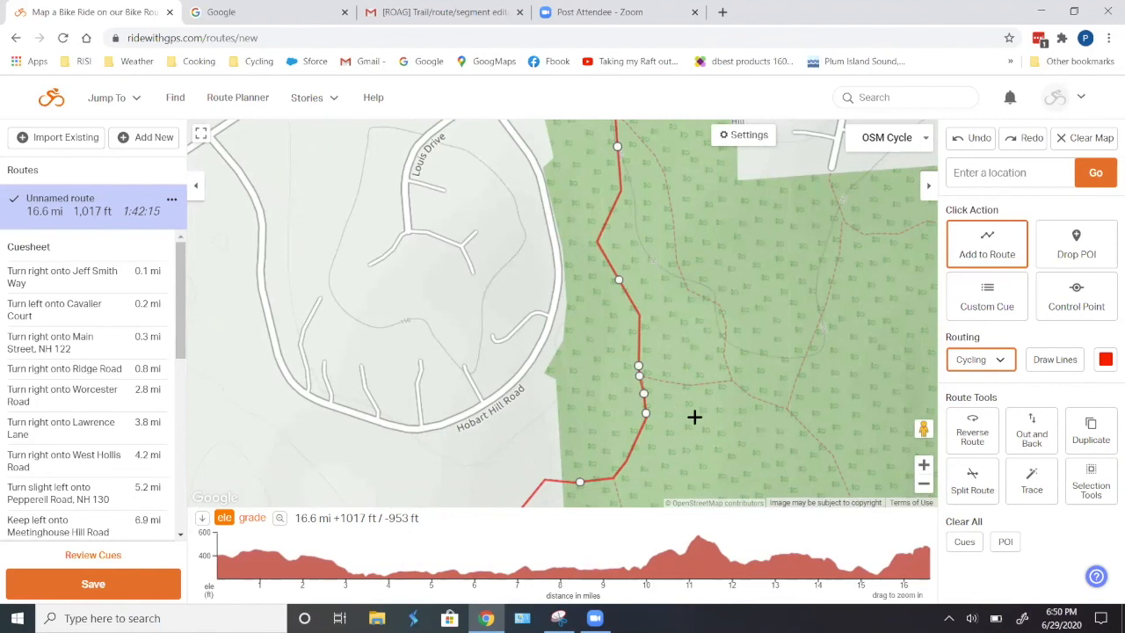
pyautogui.scroll(1, 684, 411)
pyautogui.scroll(1, 681, 407)
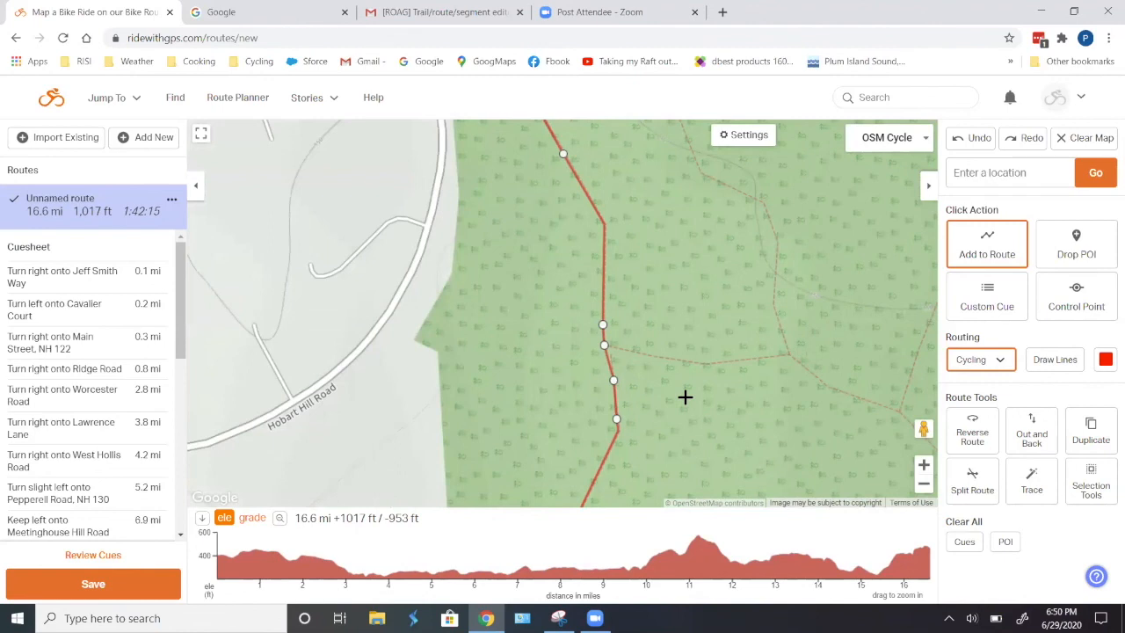
pyautogui.scroll(-1, 685, 396)
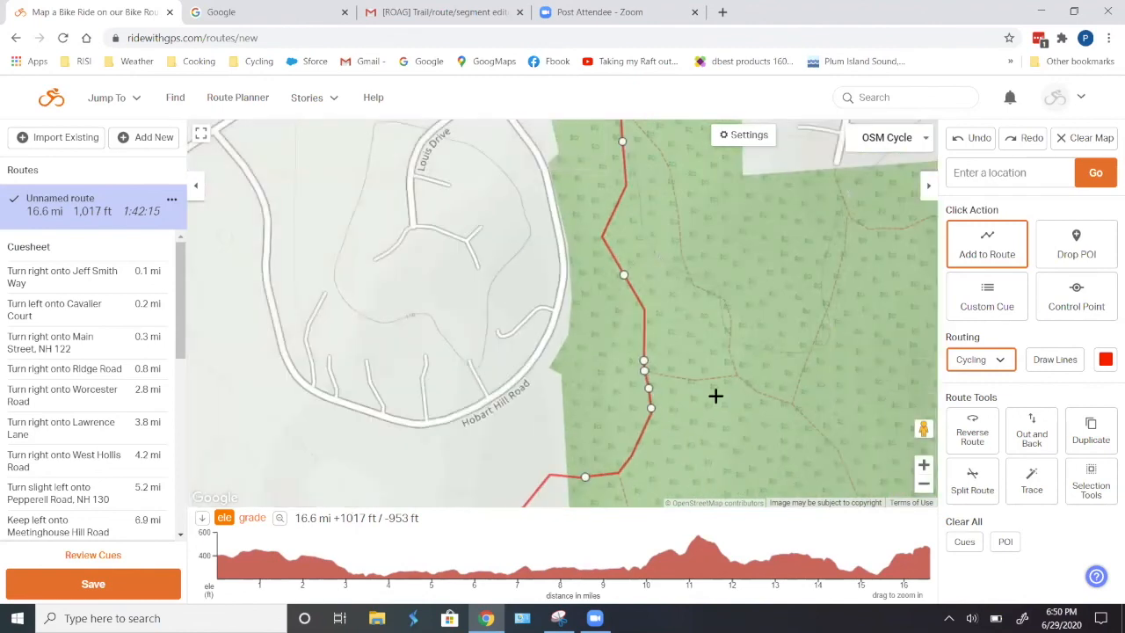
pyautogui.scroll(-1, 716, 387)
pyautogui.scroll(-1, 725, 381)
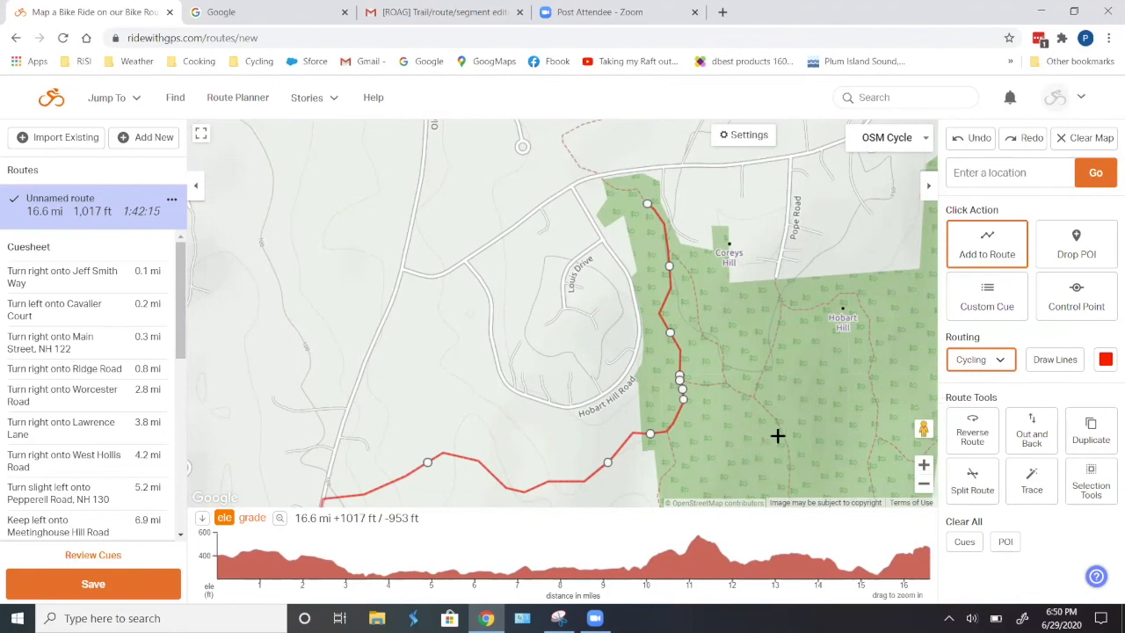
pyautogui.click(1000, 364)
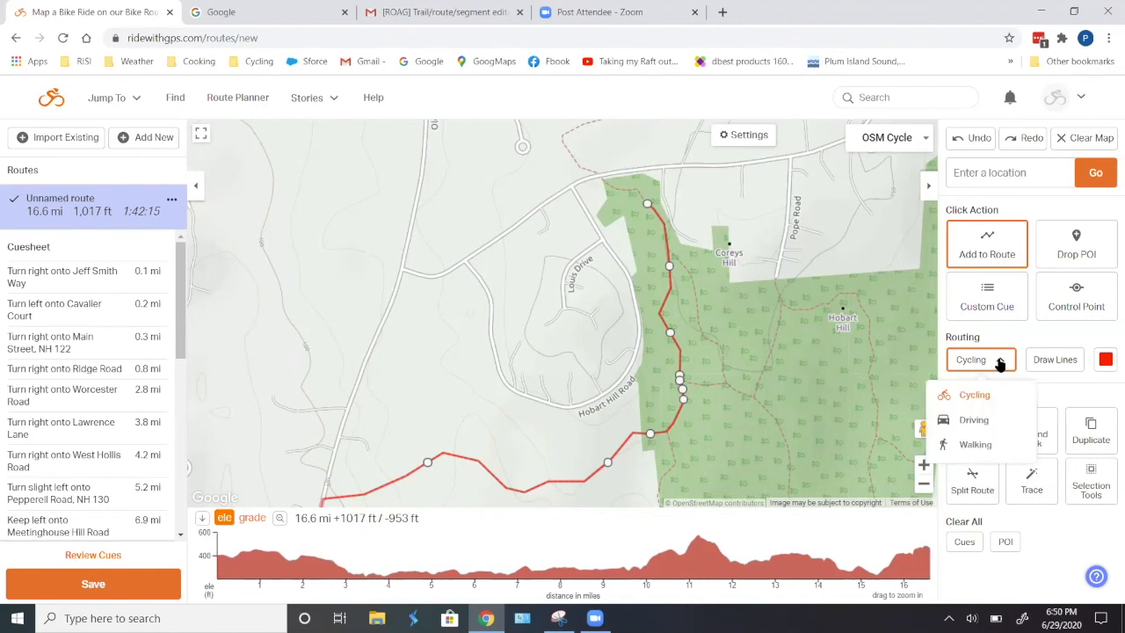